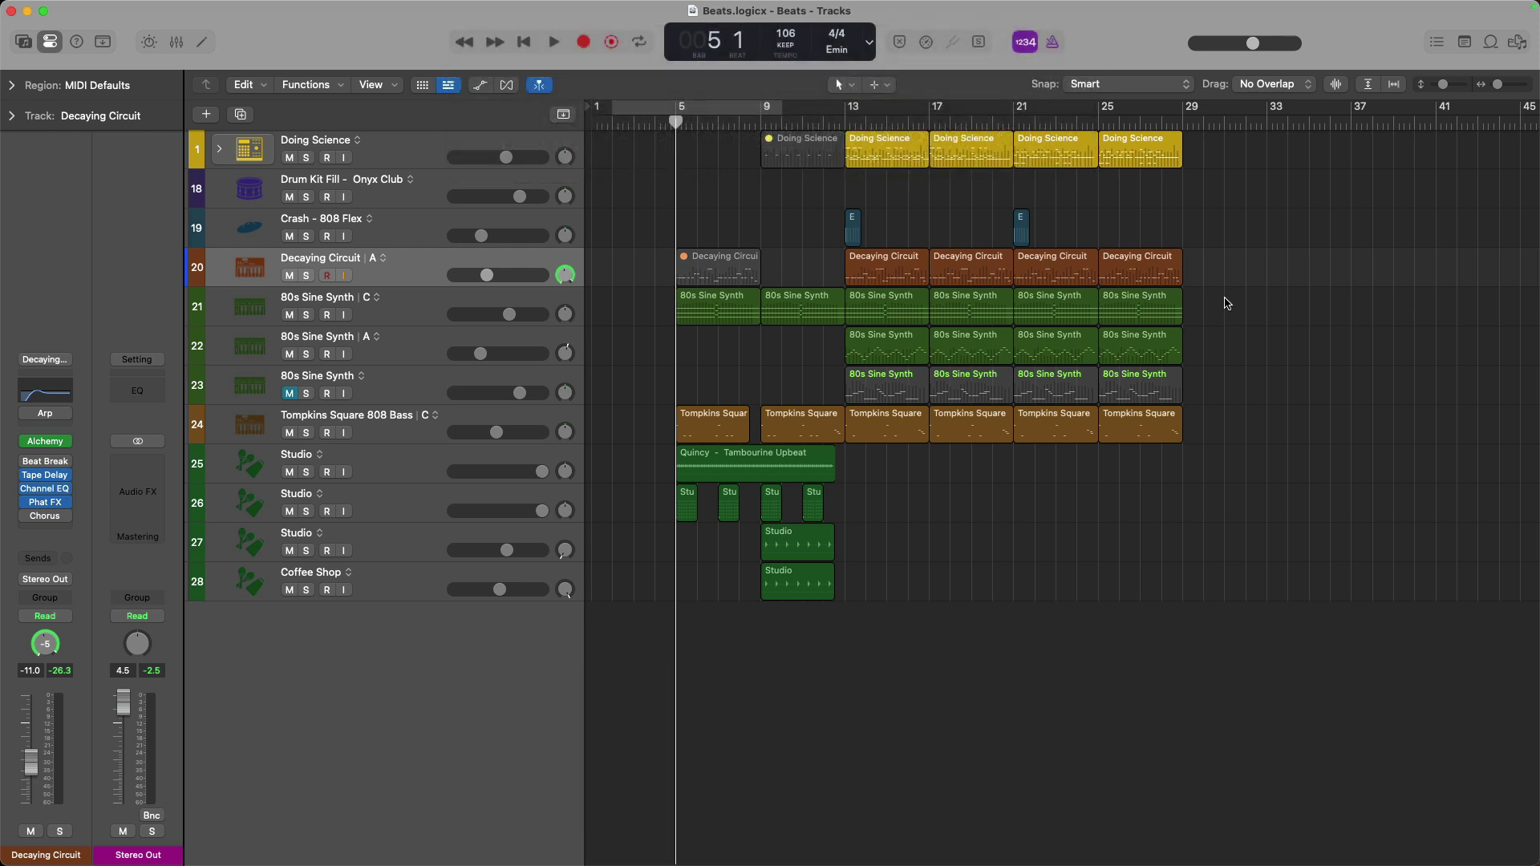
# Play the Beats arrangement, briefly check the Mixer, and stop playback at bar 17.
pyautogui.press('space')
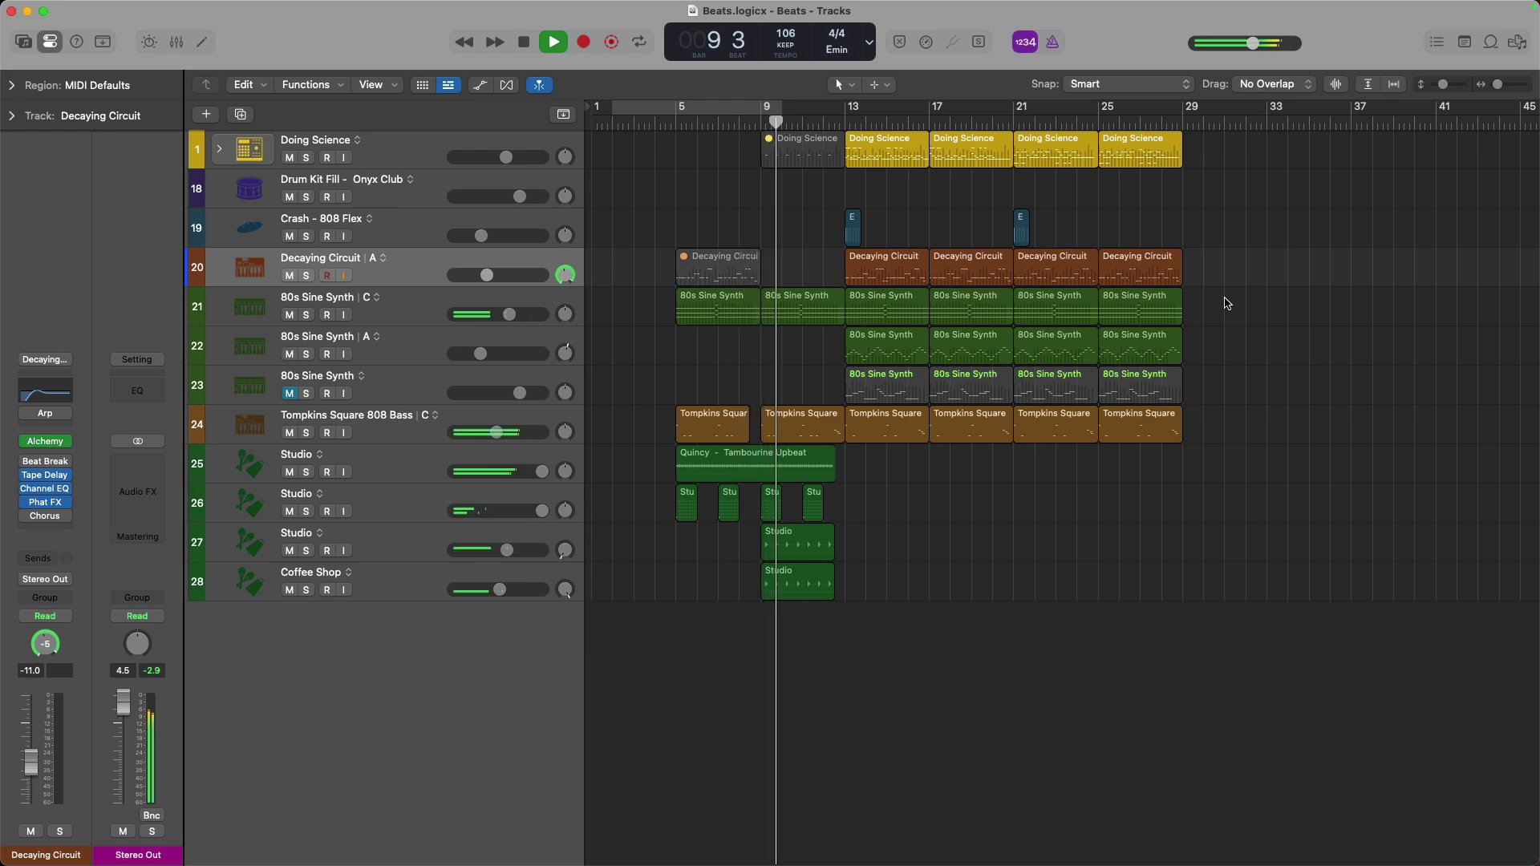
pyautogui.press('x')
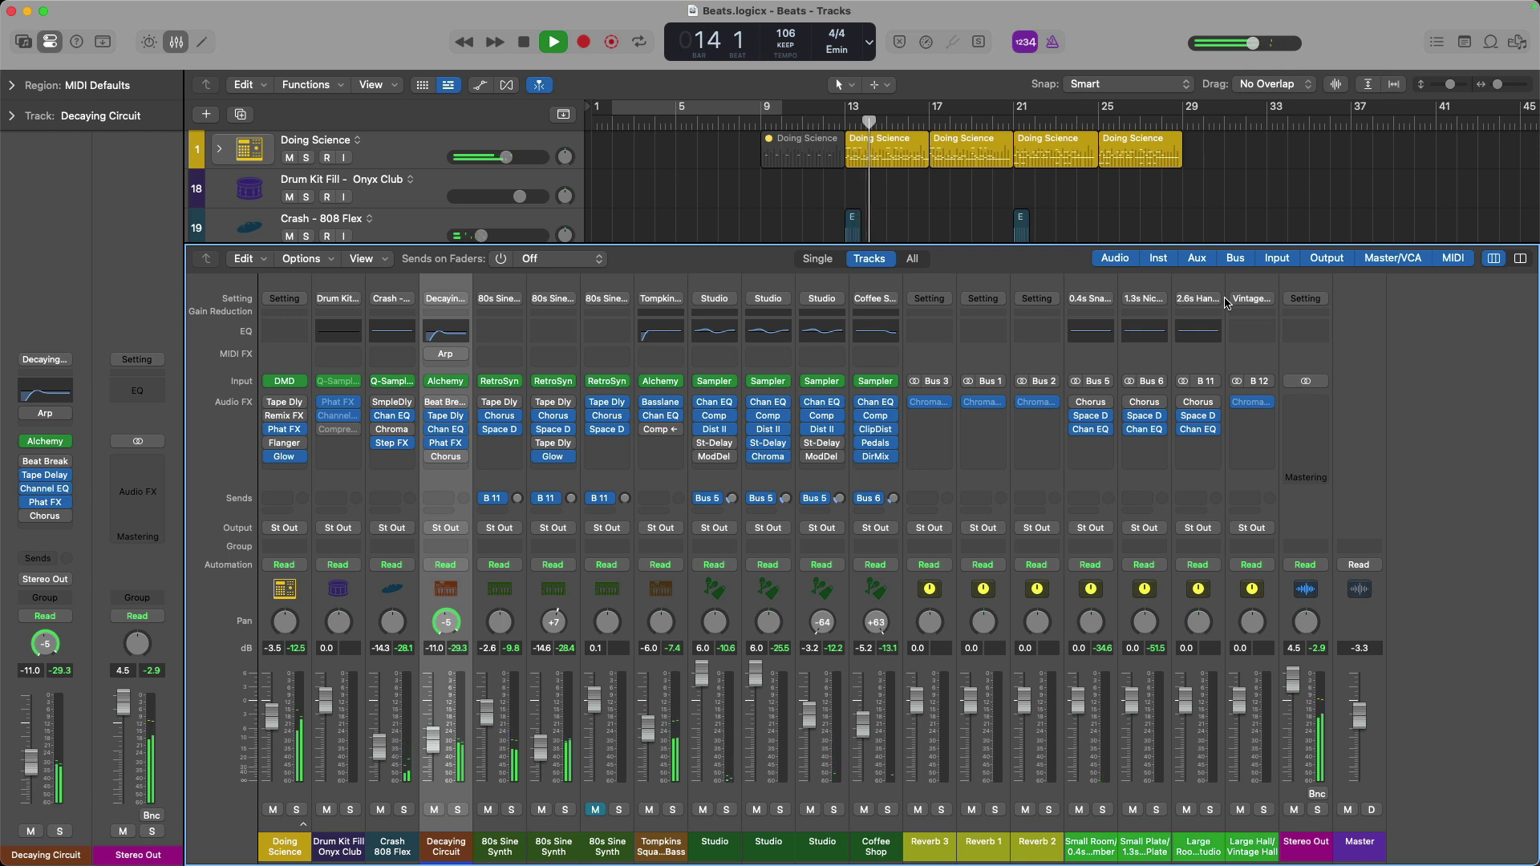
pyautogui.press('x')
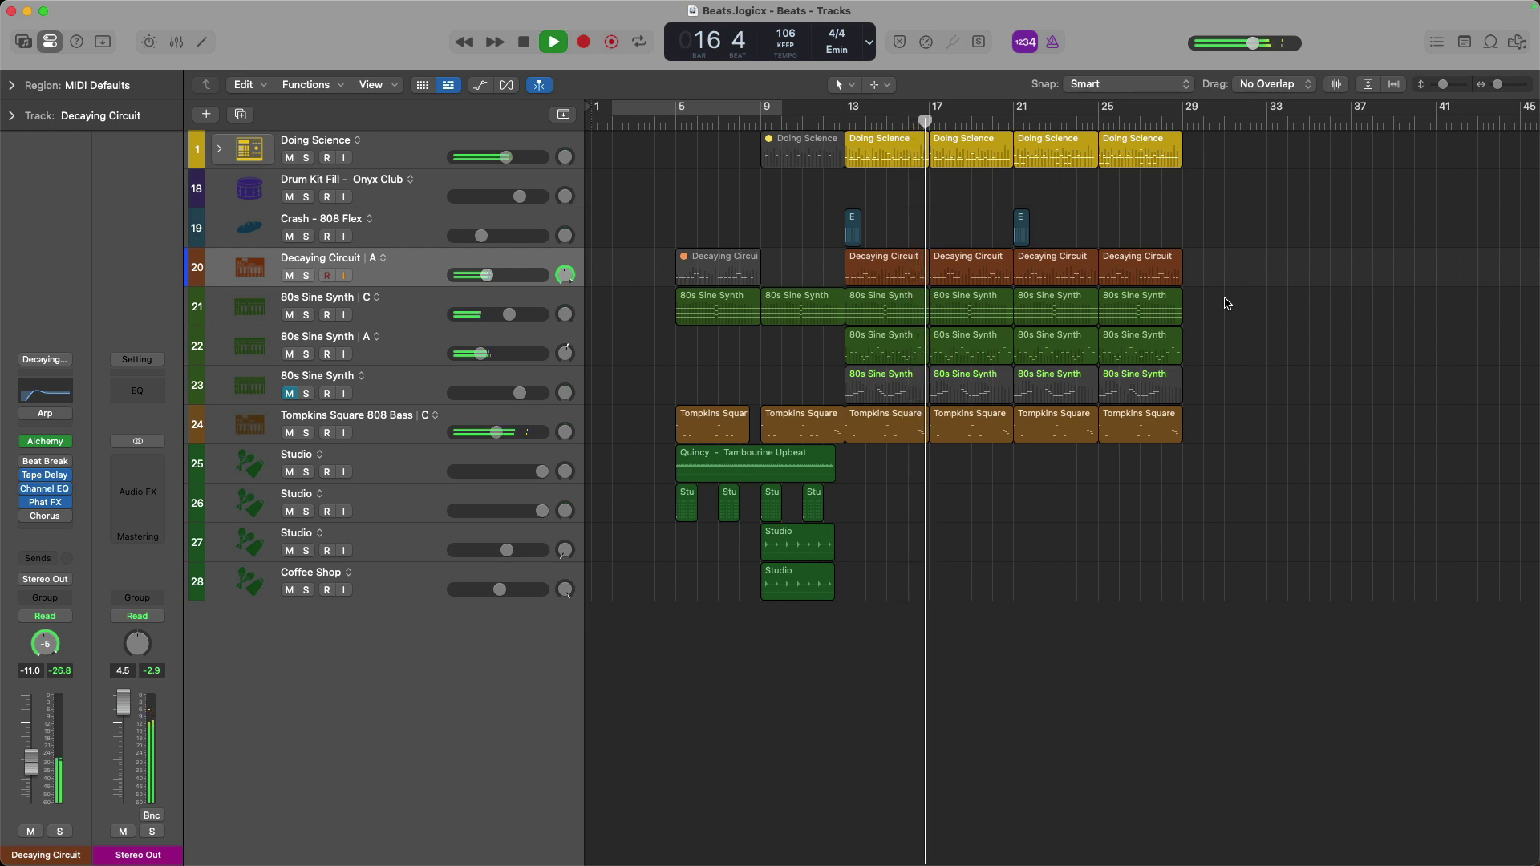
pyautogui.press('space')
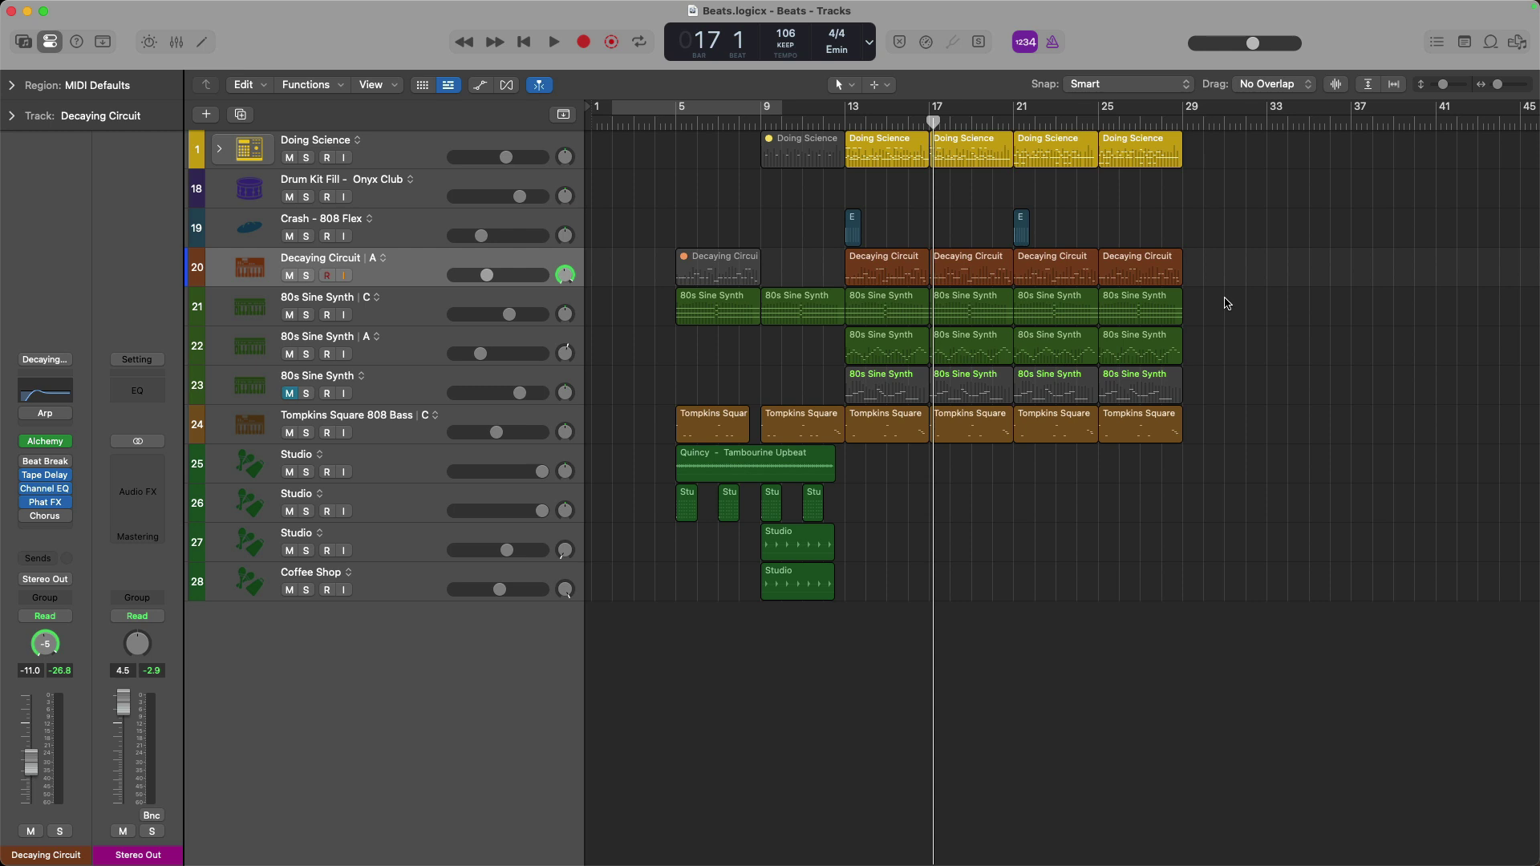
# Hide the track Inspector and show it again.
pyautogui.click(51, 42)
pyautogui.click(51, 41)
# Nudge the master volume, then replay the arrangement from bar 12 beat 4 and stop it.
pyautogui.moveTo(1261, 47)
pyautogui.mouseDown()
pyautogui.moveTo(1296, 38)
pyautogui.moveTo(1270, 49)
pyautogui.mouseUp()
pyautogui.click(841, 120)
pyautogui.press('space')
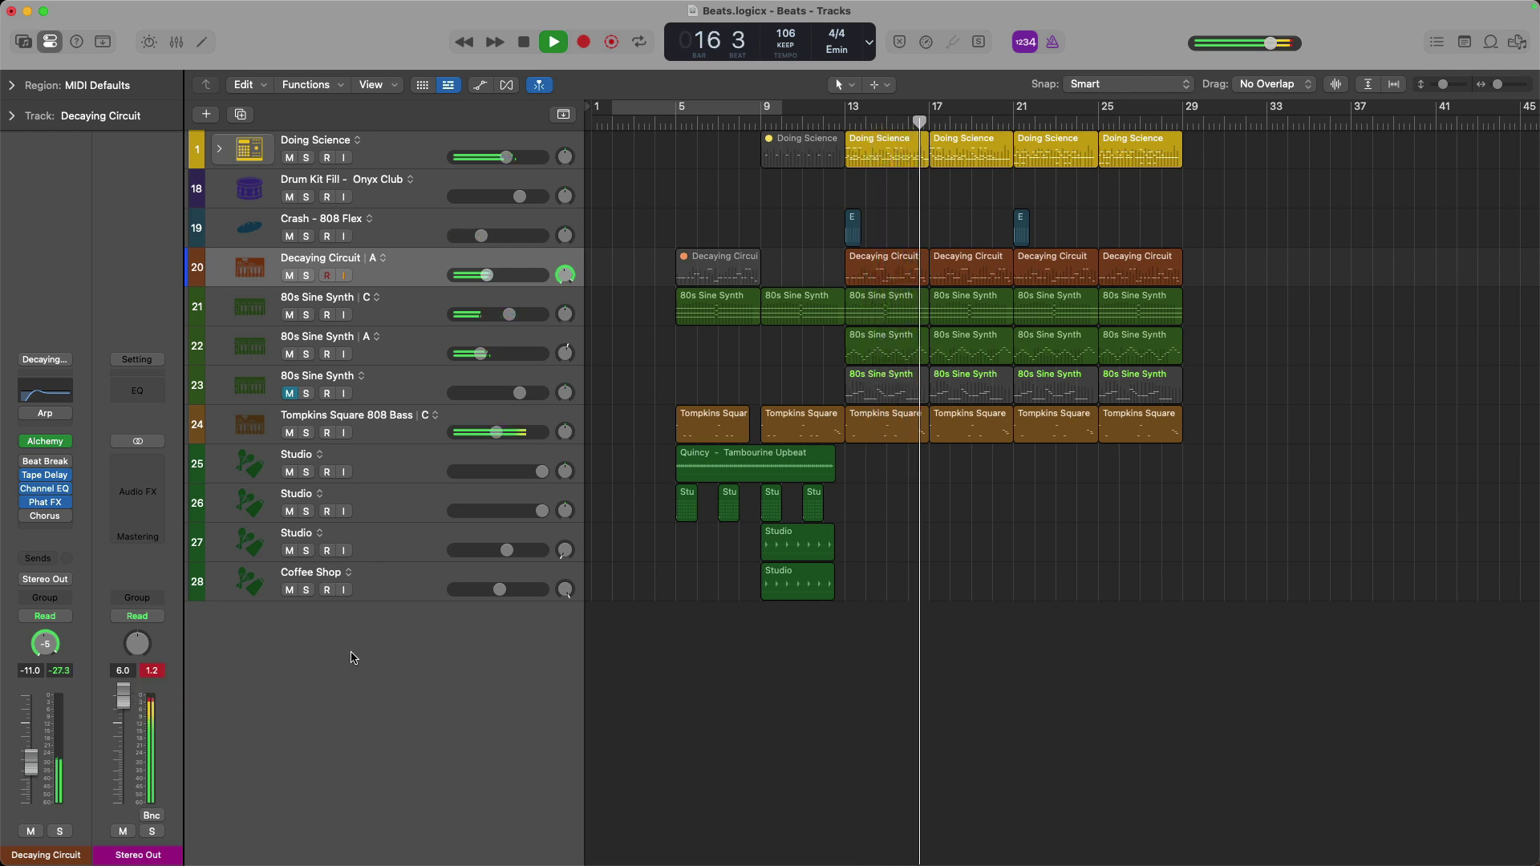
pyautogui.press('space')
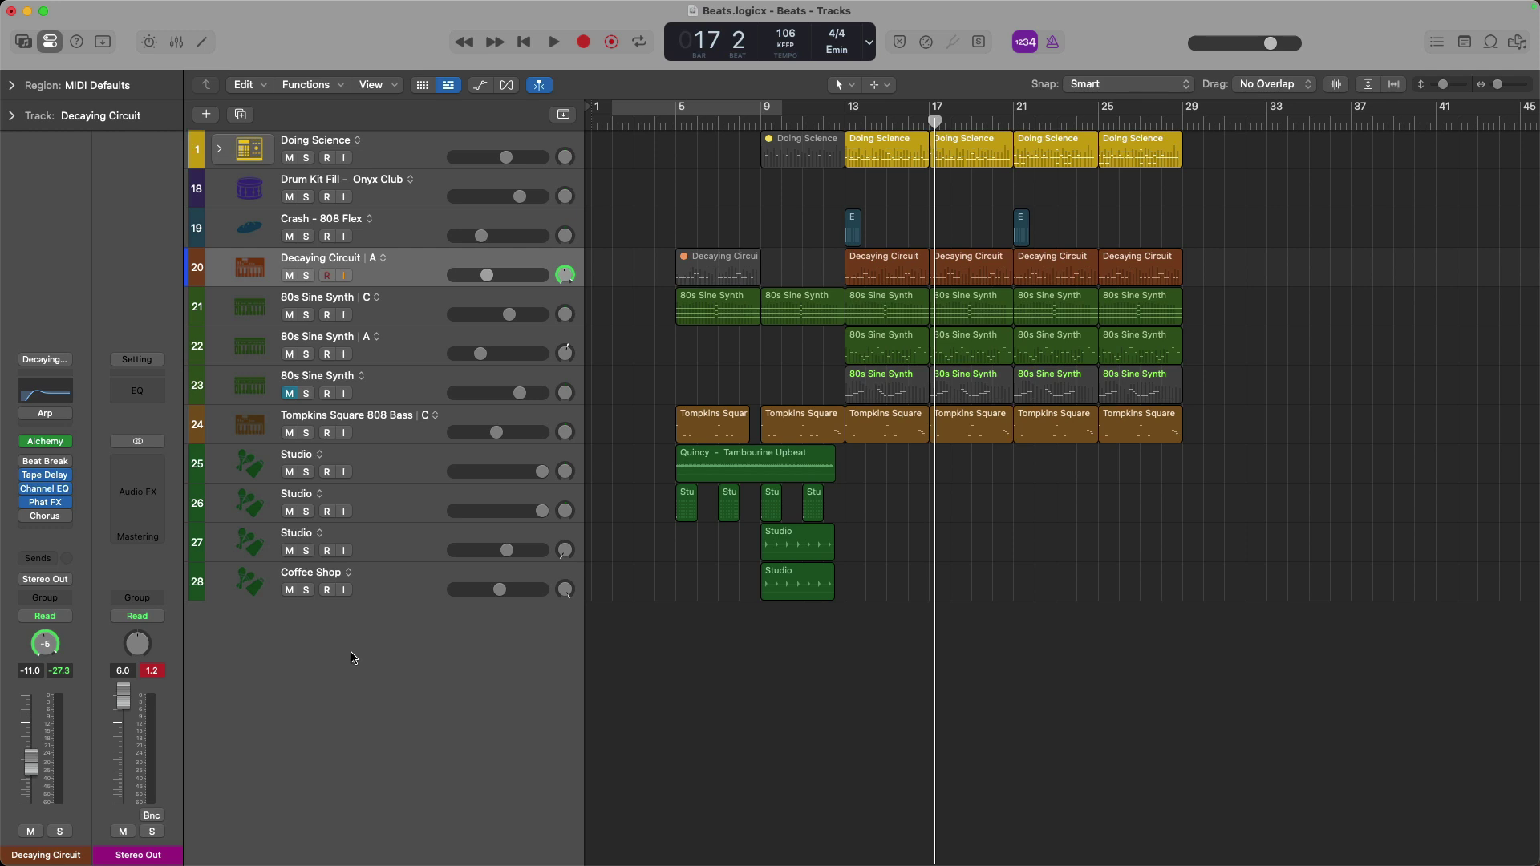
# In the Mixer, try a lower Stereo Out and higher Master level, then reset both to 0.0 dB.
pyautogui.press('x')
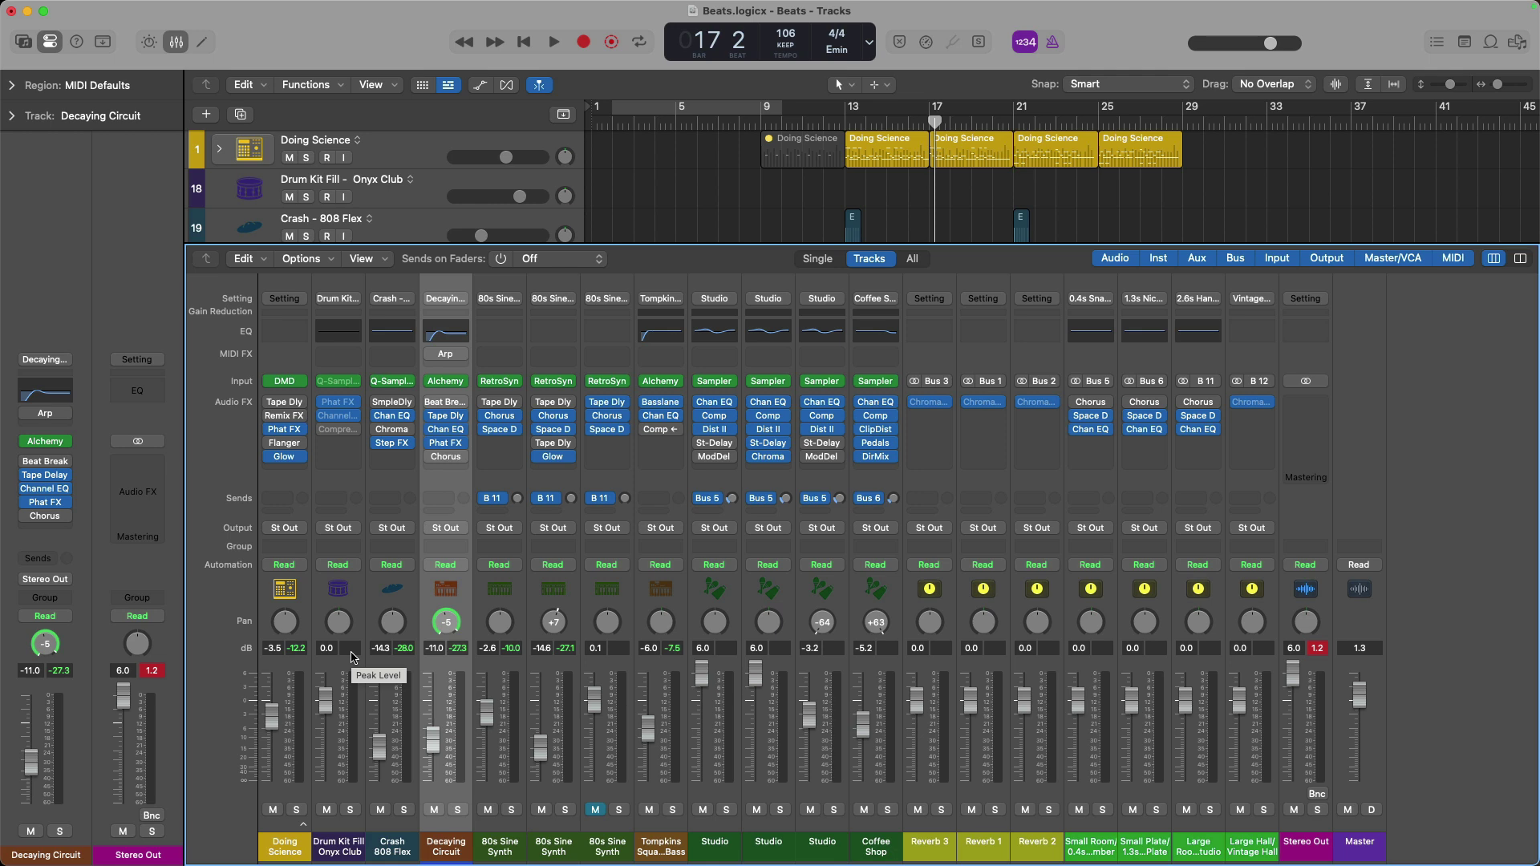
pyautogui.moveTo(1292, 672); pyautogui.dragTo(1292, 718)
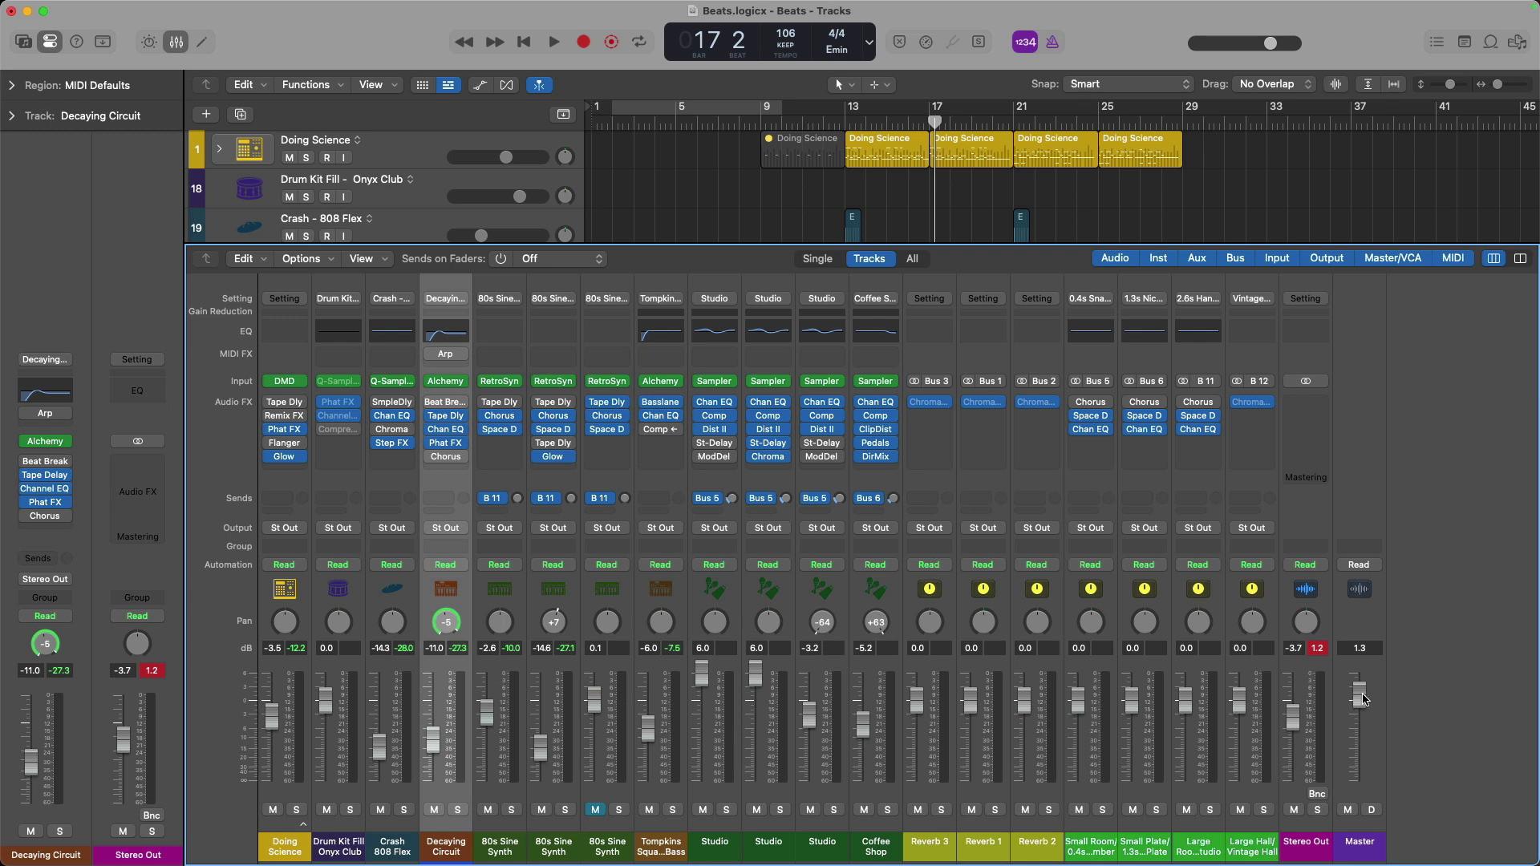
pyautogui.moveTo(1360, 696); pyautogui.dragTo(1360, 675)
pyautogui.keyDown('alt'); pyautogui.click(1360, 677); pyautogui.keyUp('alt')
pyautogui.keyDown('alt'); pyautogui.click(1299, 722); pyautogui.keyUp('alt')
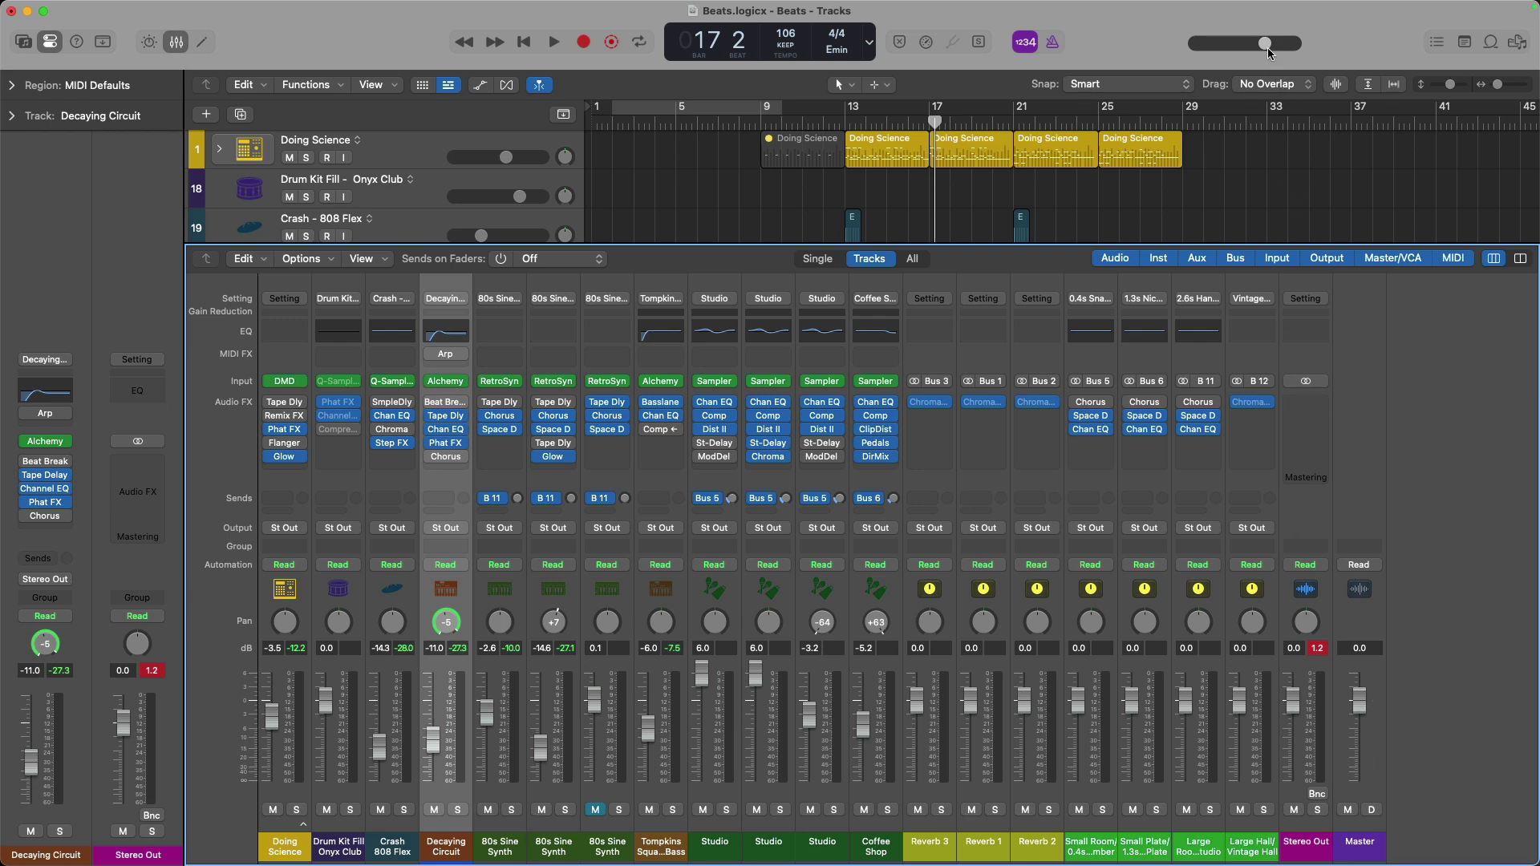
# Reset Master to 0.0 dB, replay from bar 12, then try -4.5 dB and reset to 0.0 dB.
pyautogui.moveTo(1267, 46)
pyautogui.mouseDown()
pyautogui.moveTo(1243, 46)
pyautogui.moveTo(1264, 46)
pyautogui.mouseUp()
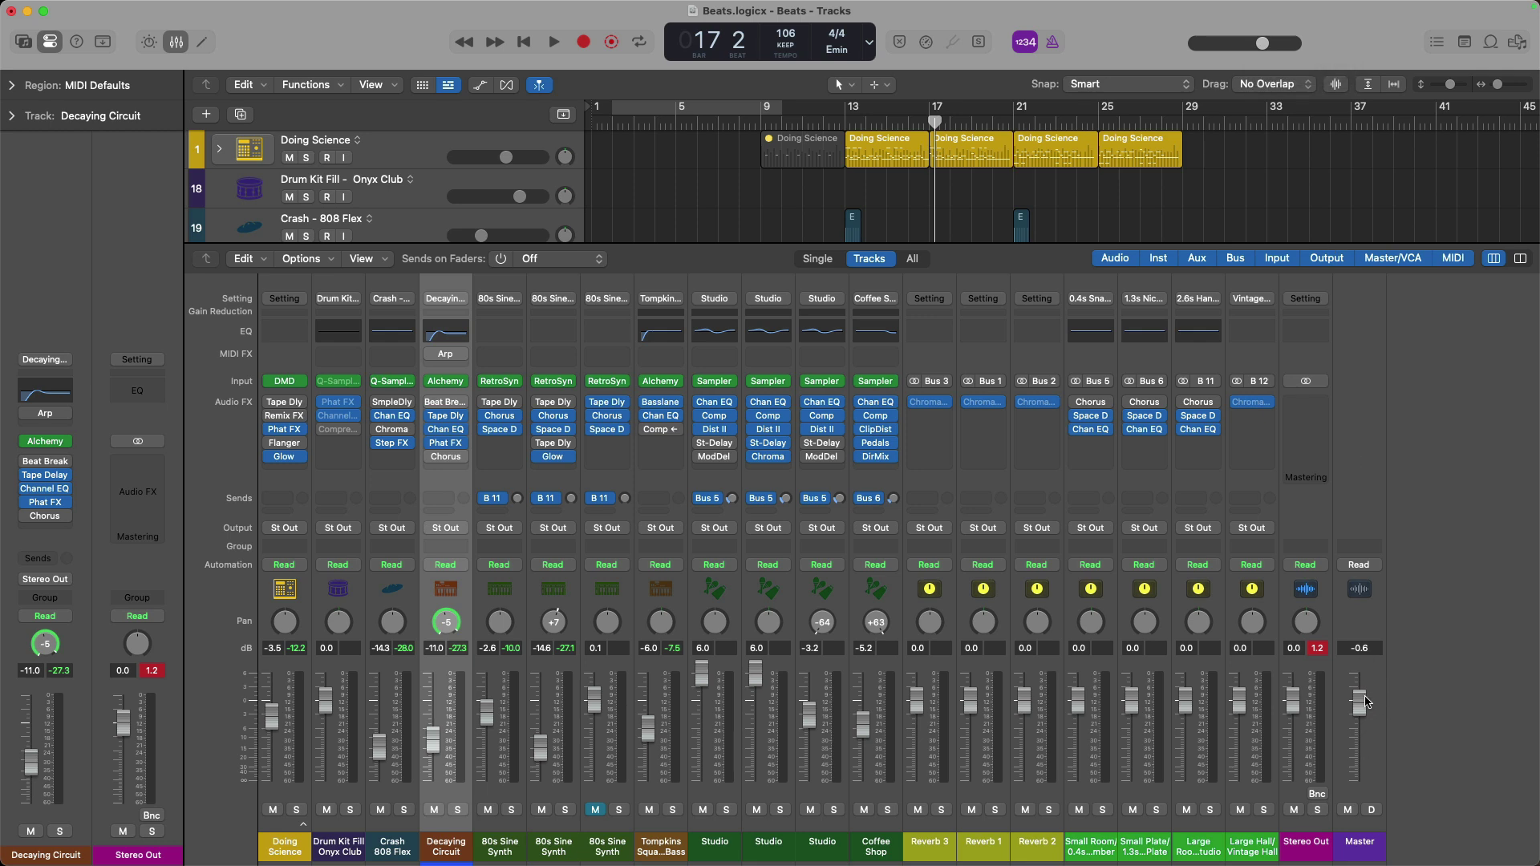
pyautogui.keyDown('alt'); pyautogui.click(1365, 702); pyautogui.keyUp('alt')
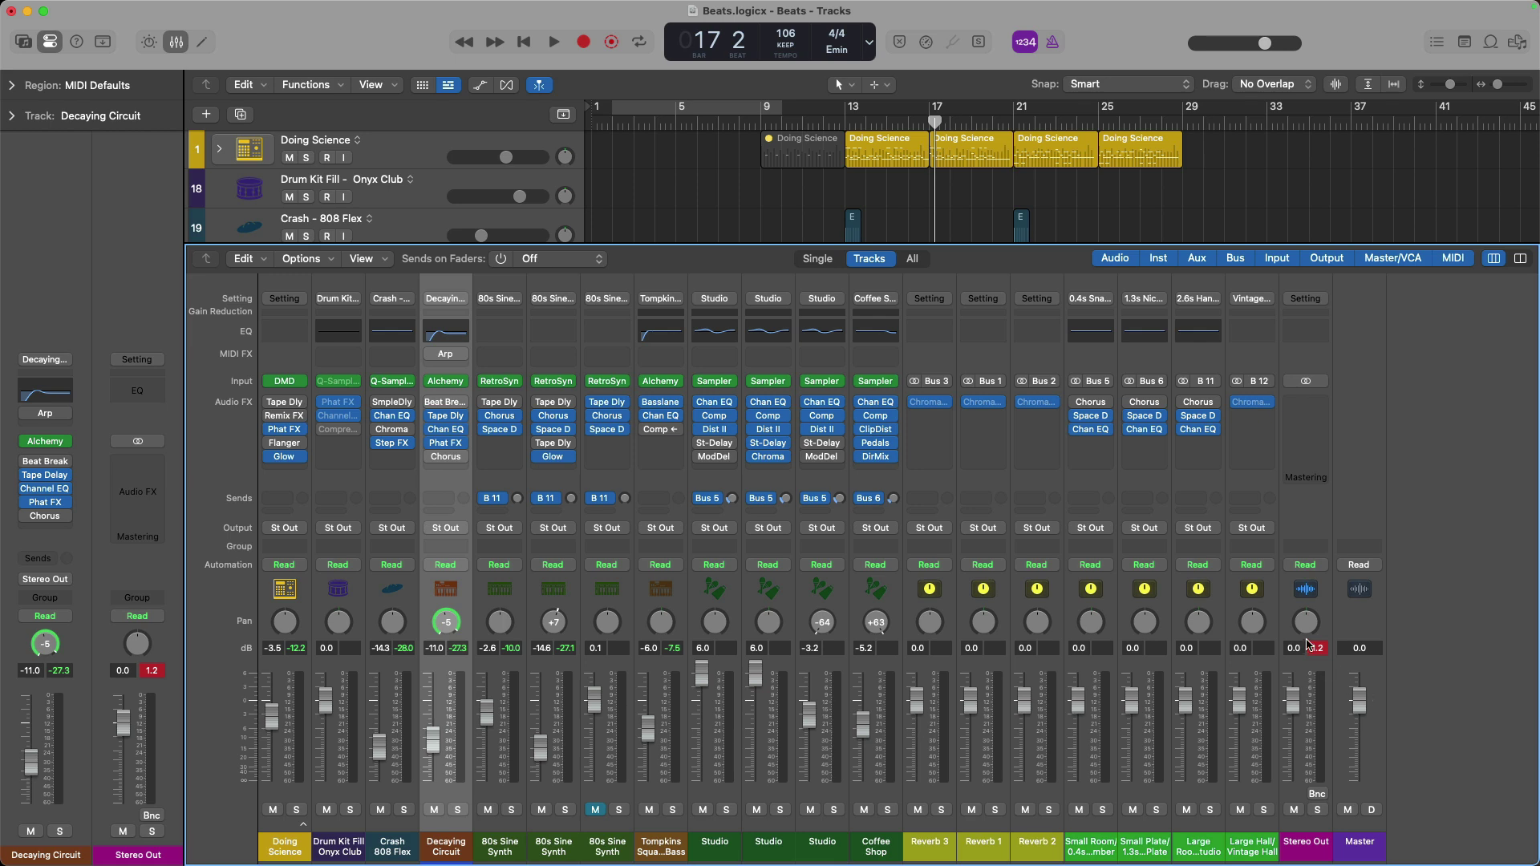
pyautogui.press('space')
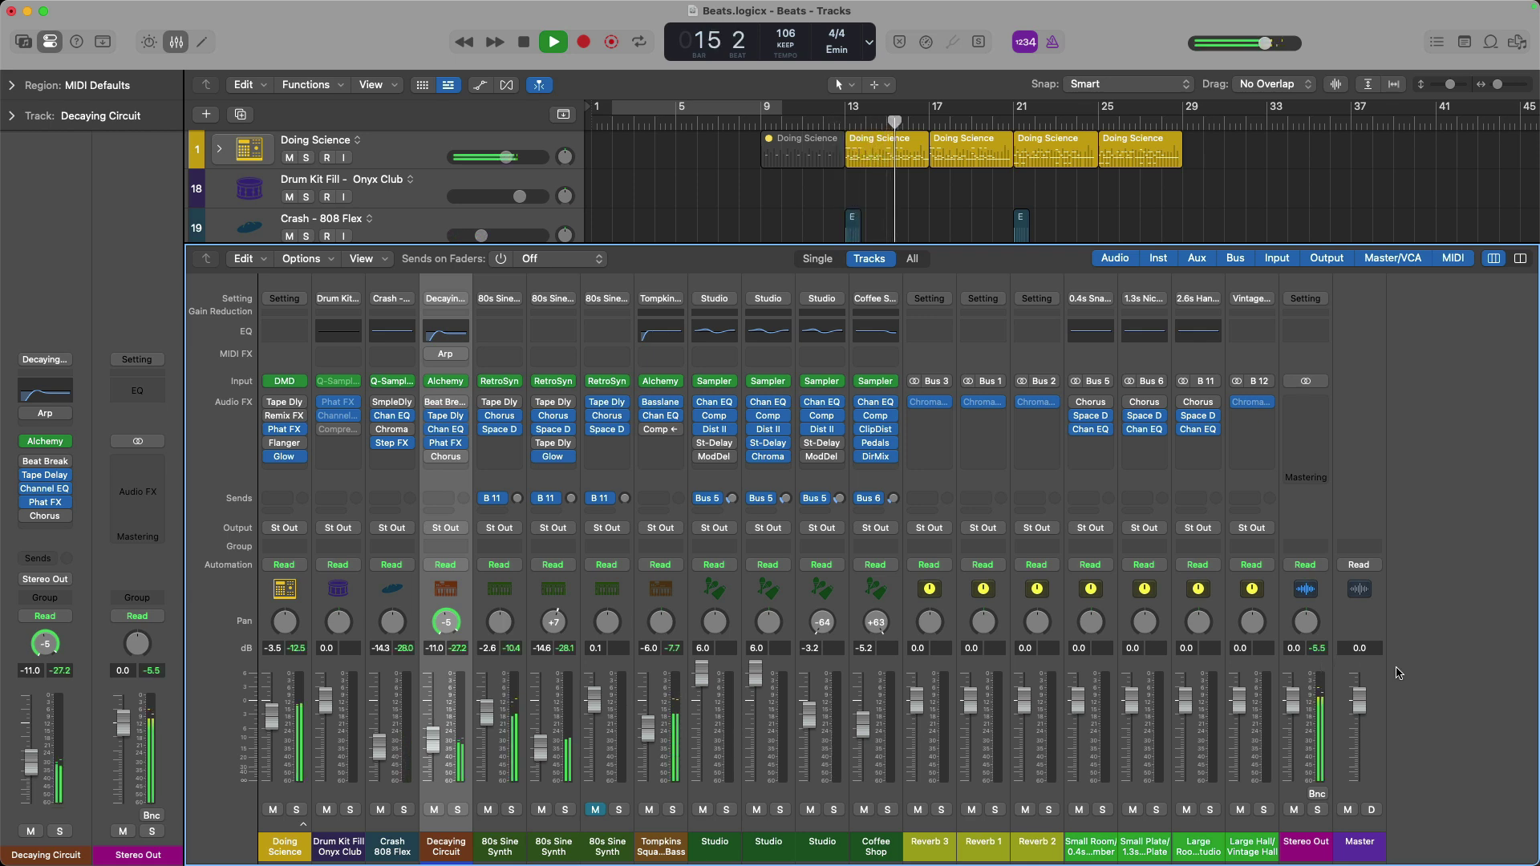
pyautogui.press('space')
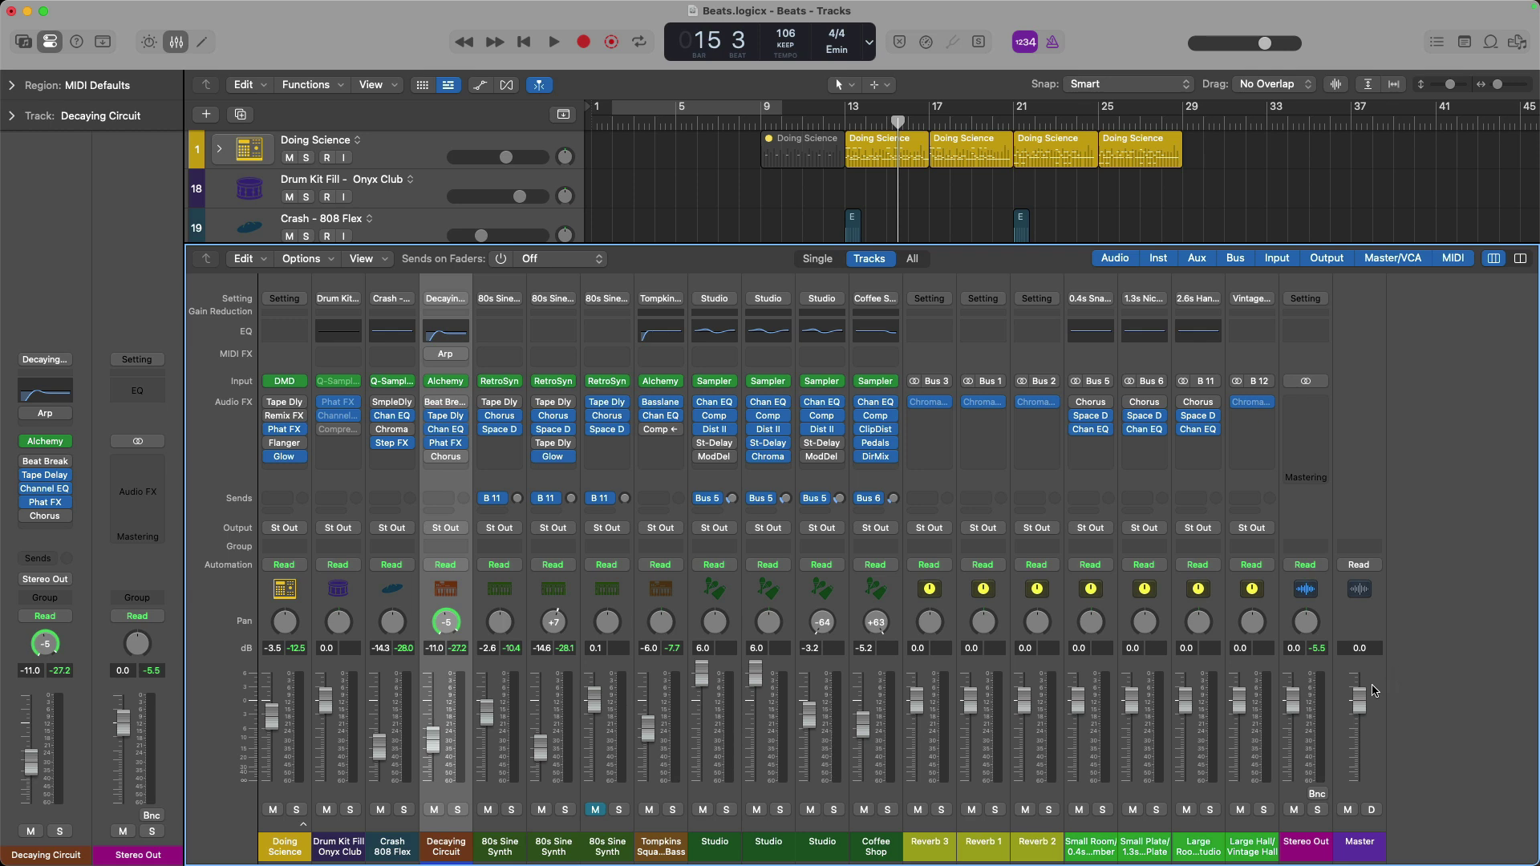
pyautogui.moveTo(1359, 709); pyautogui.dragTo(1360, 734)
pyautogui.keyDown('alt'); pyautogui.click(1359, 733); pyautogui.keyUp('alt')
# Insert a Utility Gain plug-in on the Stereo Out channel and open its window.
pyautogui.click(1315, 409)
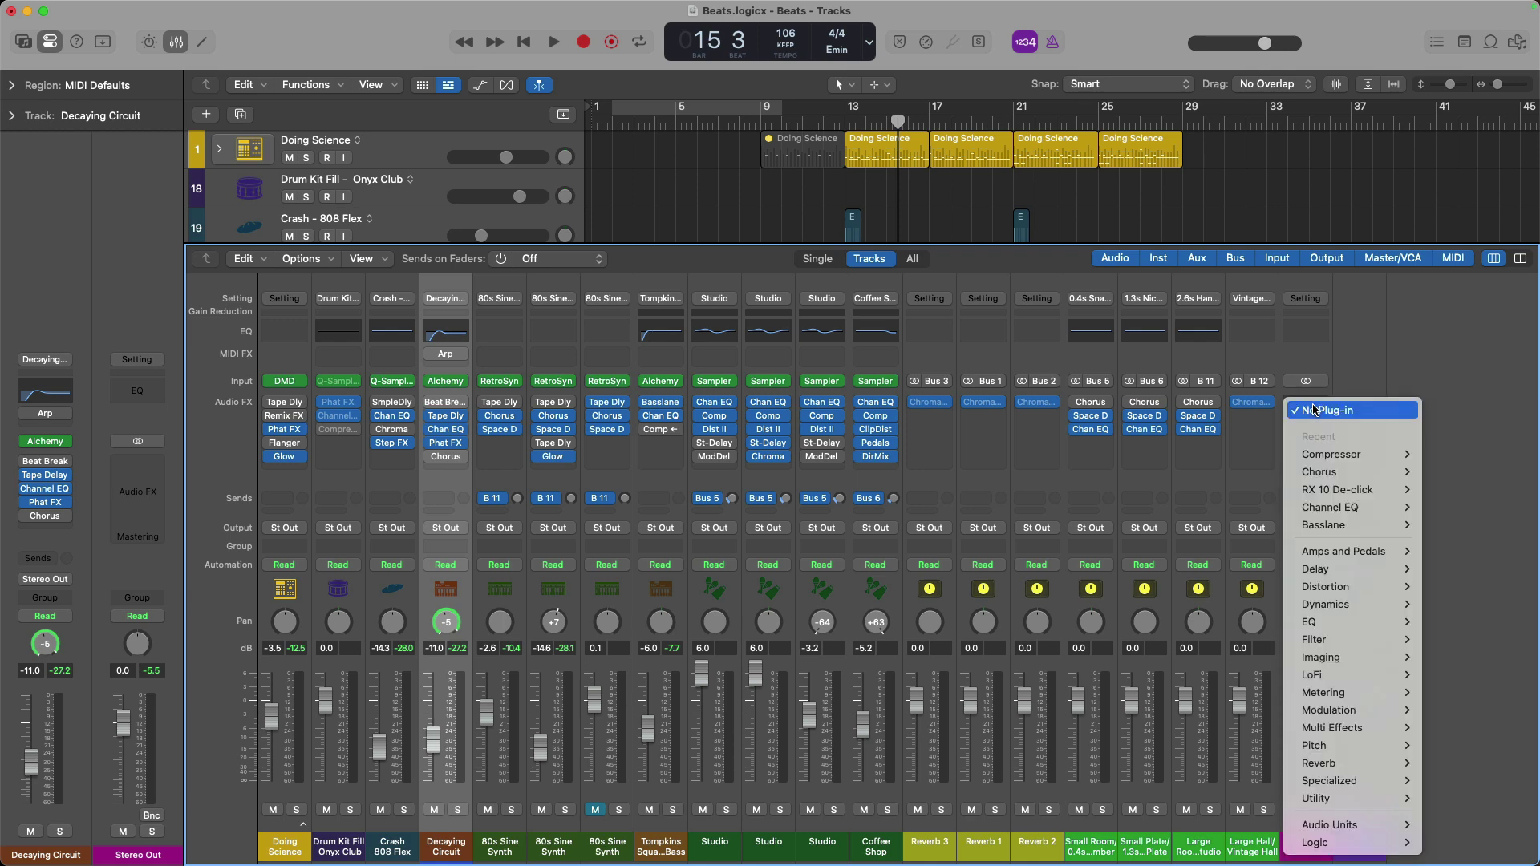
pyautogui.moveTo(1318, 799)
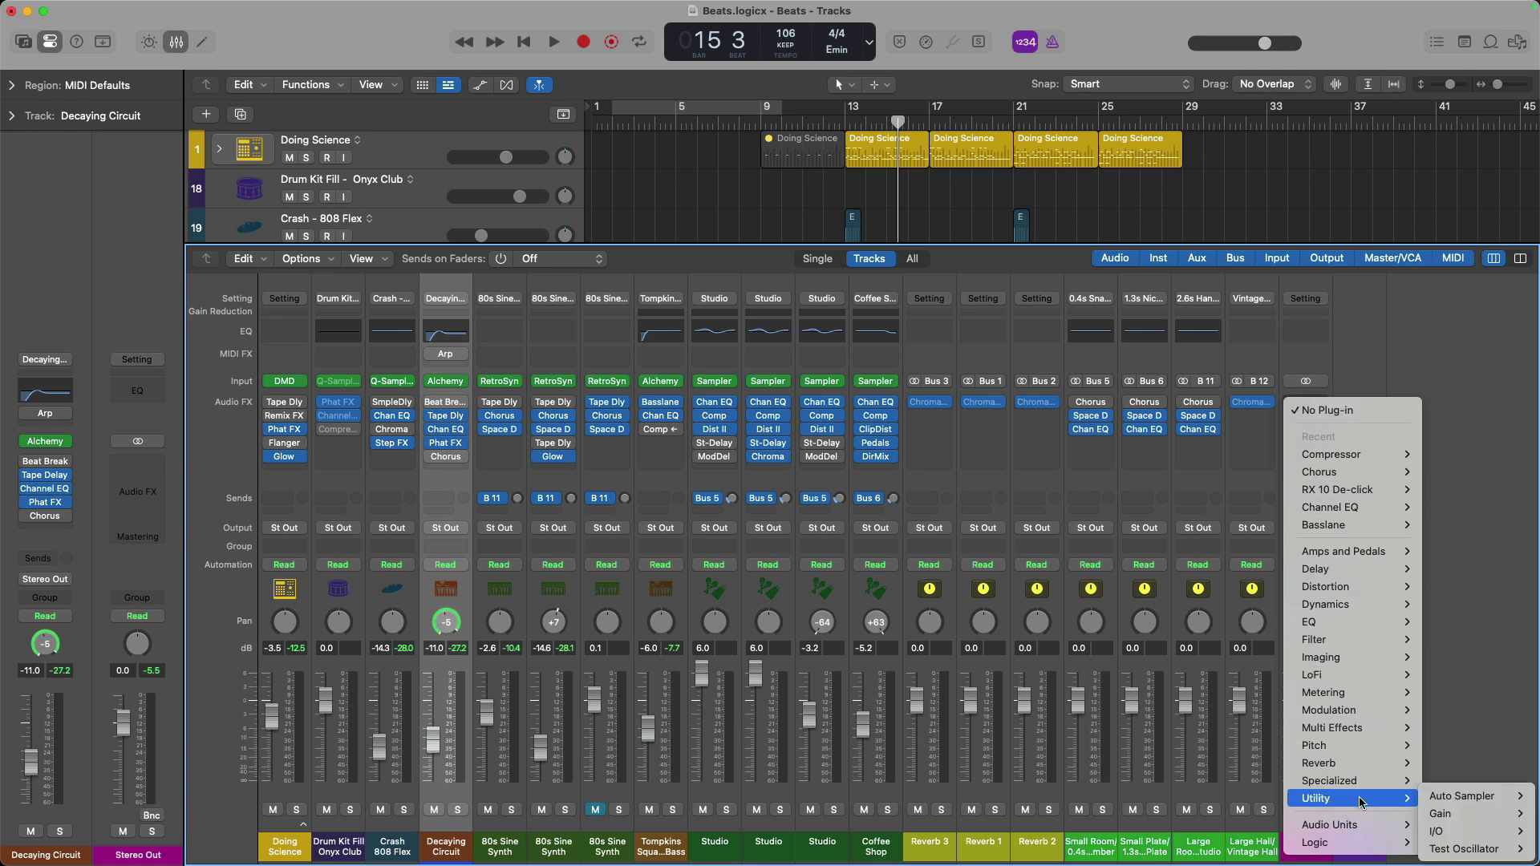
pyautogui.click(1452, 815)
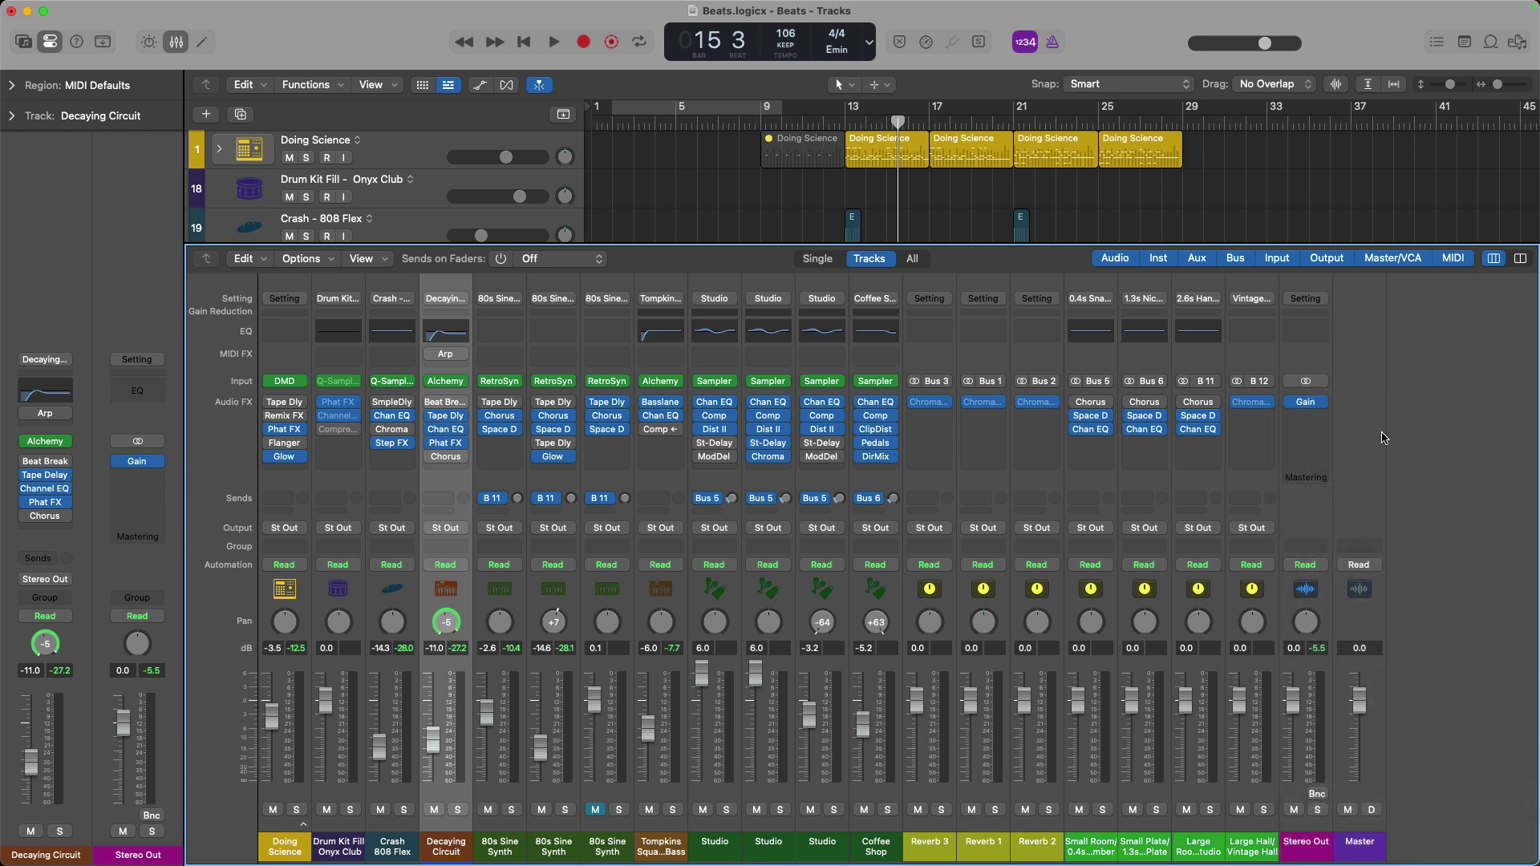
pyautogui.click(1304, 403)
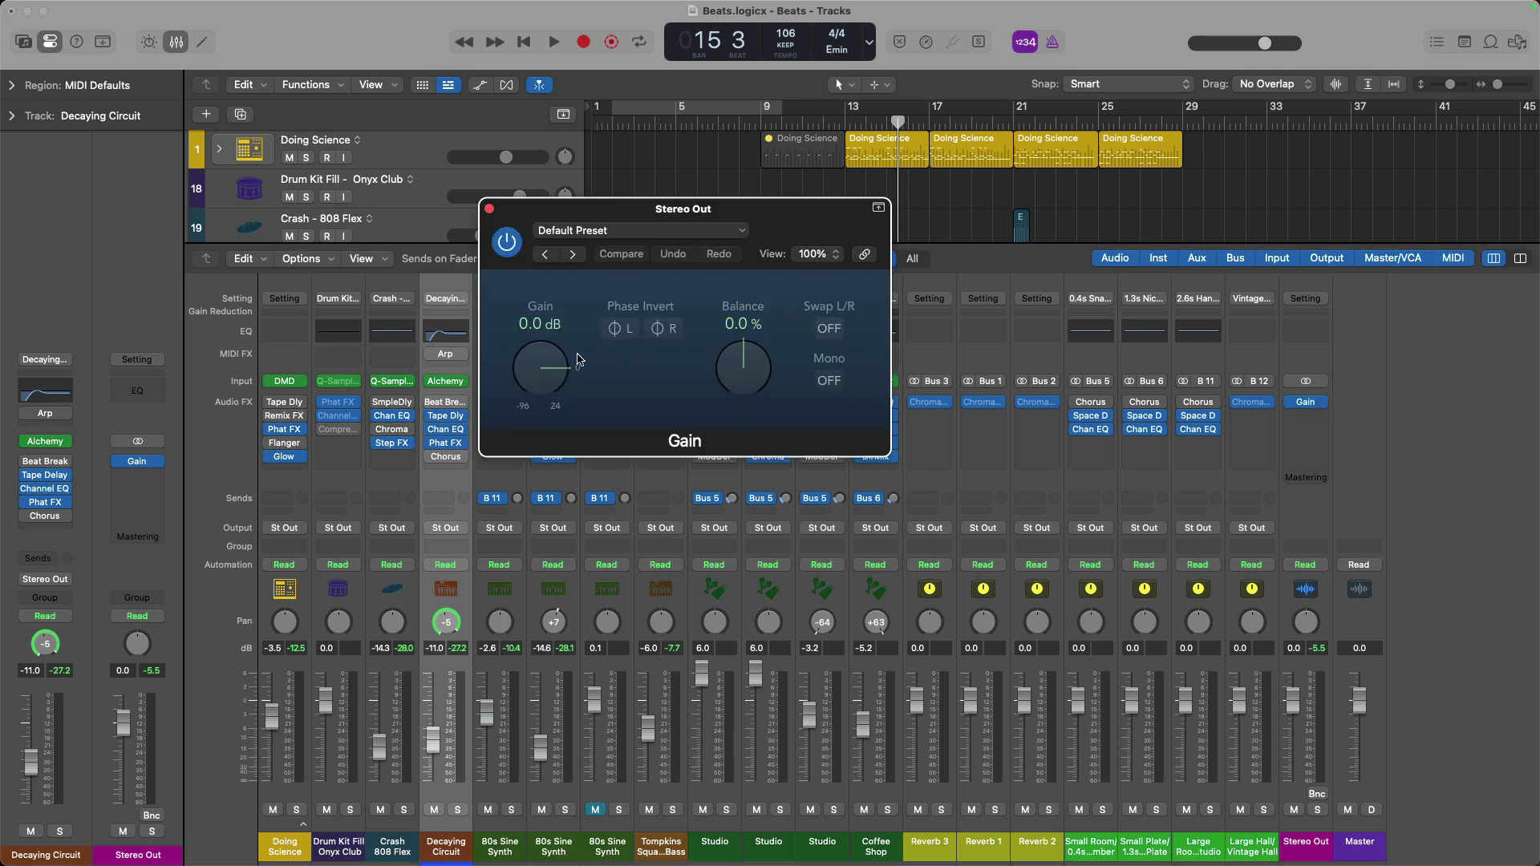
# Try the gain at about +2.1 dB during playback, then reset it to 0.0 dB.
pyautogui.moveTo(545, 376); pyautogui.dragTo(543, 371)
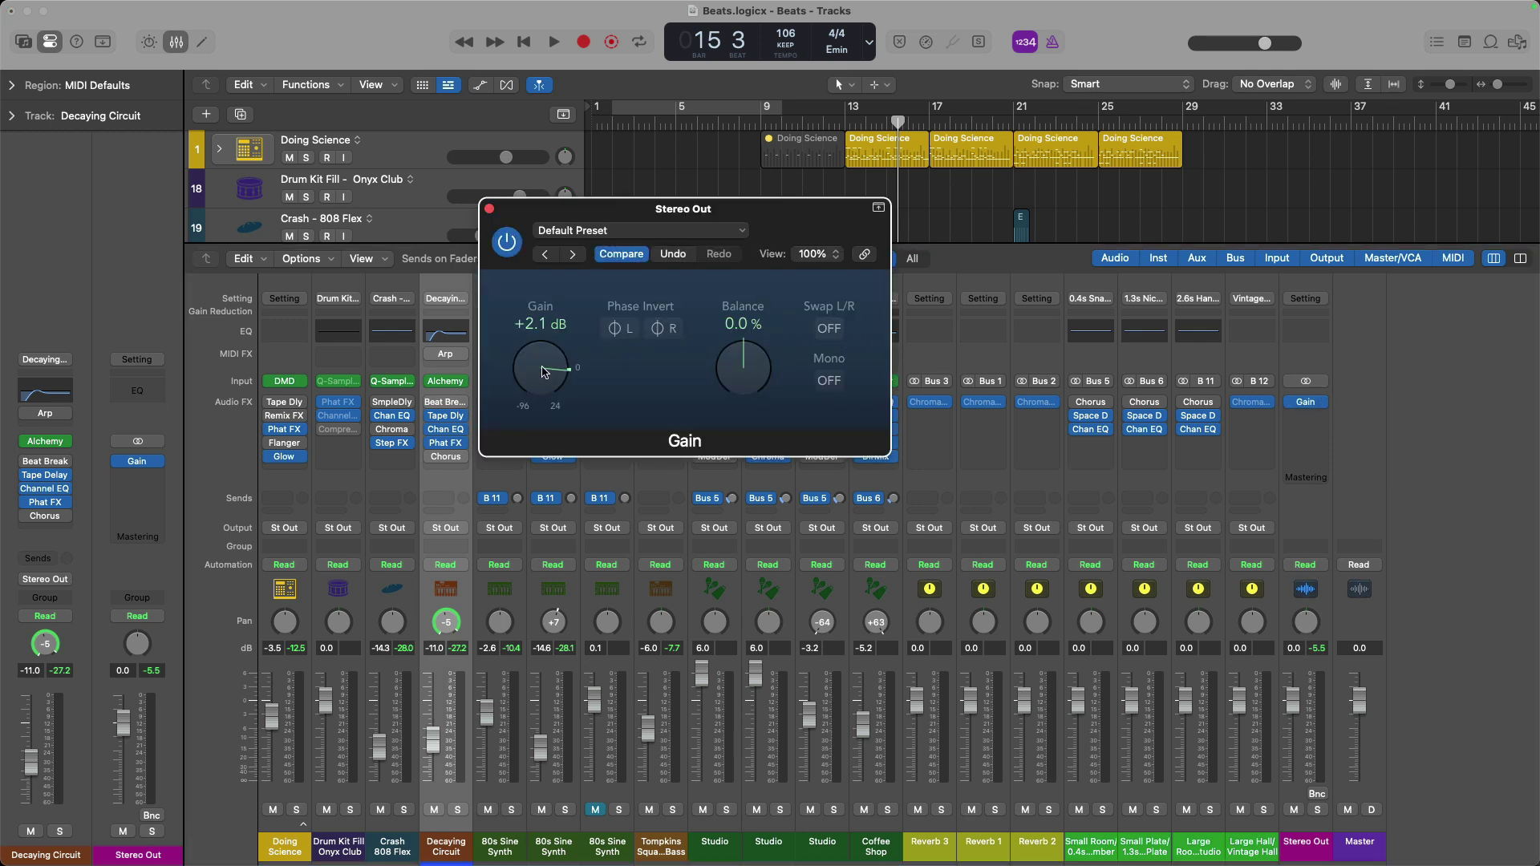
pyautogui.press('space')
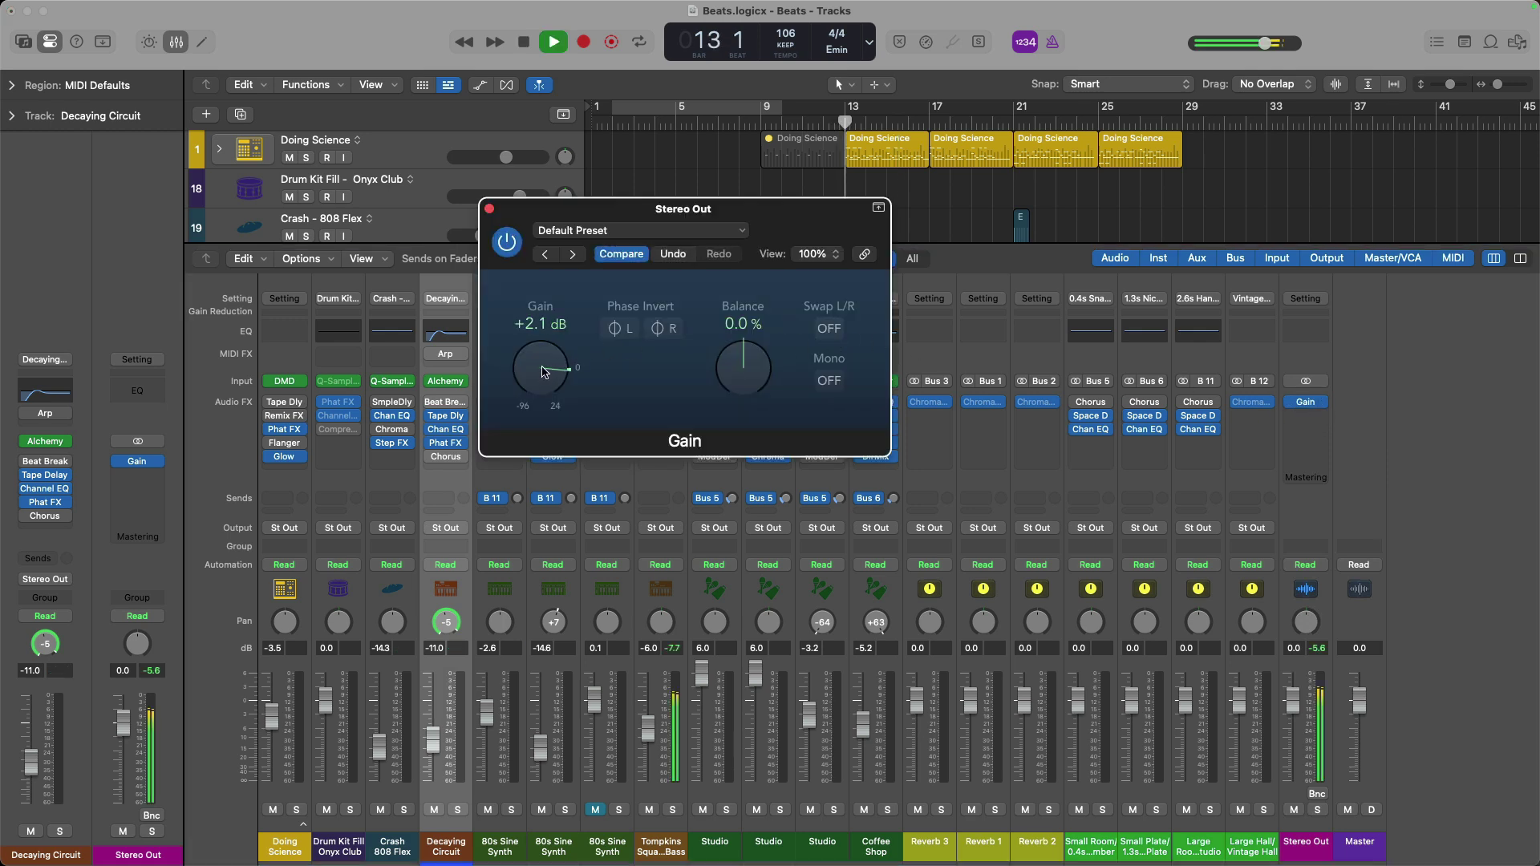
pyautogui.moveTo(543, 371)
pyautogui.mouseDown()
pyautogui.moveTo(538, 406)
pyautogui.moveTo(545, 353)
pyautogui.moveTo(543, 375)
pyautogui.mouseUp()
pyautogui.press('space')
pyautogui.keyDown('alt'); pyautogui.click(544, 375); pyautogui.keyUp('alt')
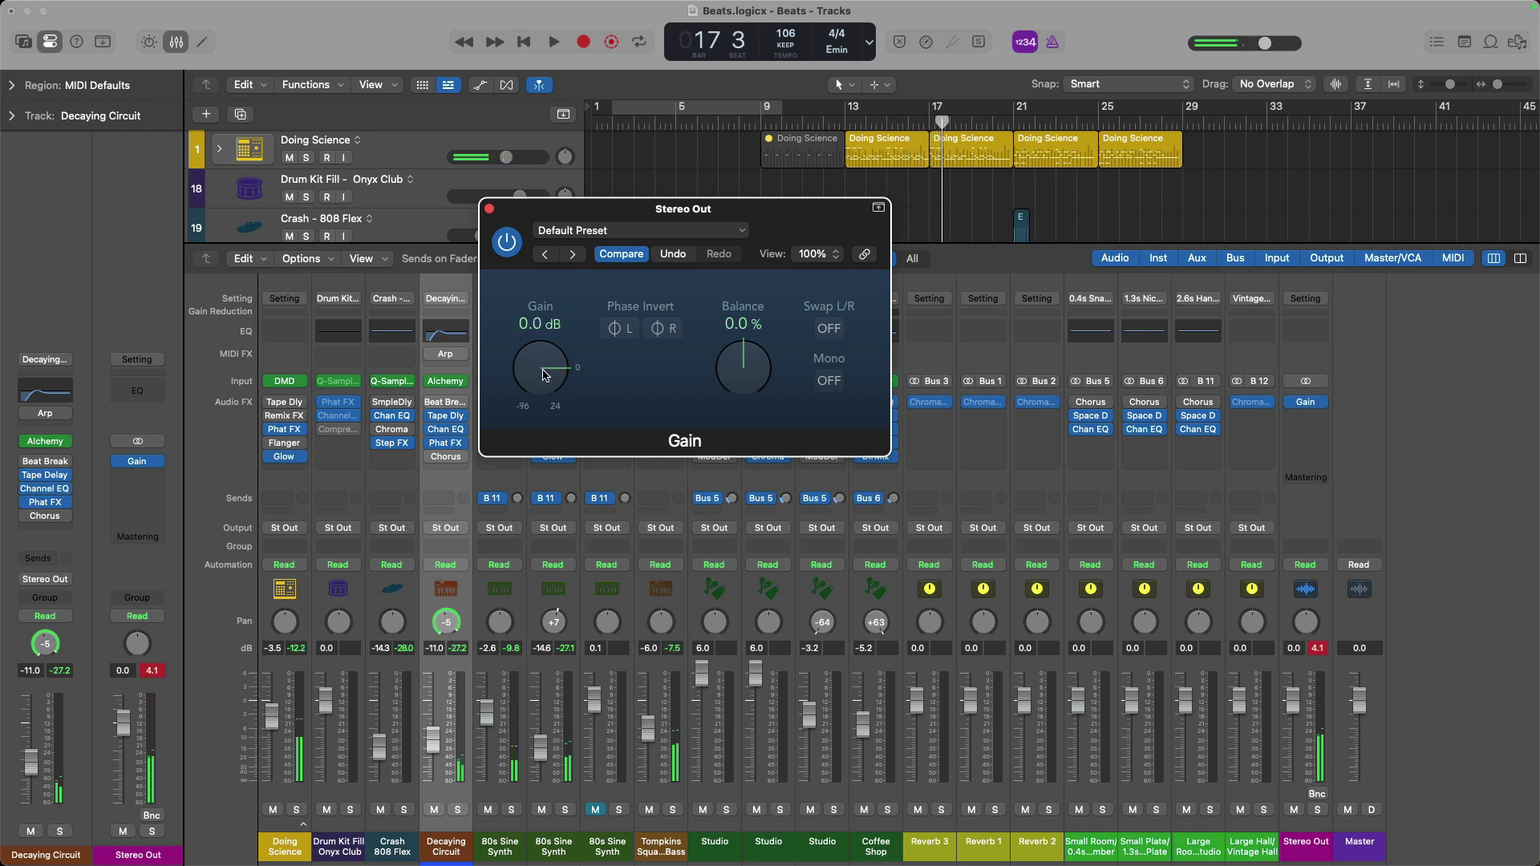
# Insert an Adaptive Limiter after the Gain, lower its ceiling to about -1 dB, and enable True Peak Detection.
pyautogui.click(1293, 417)
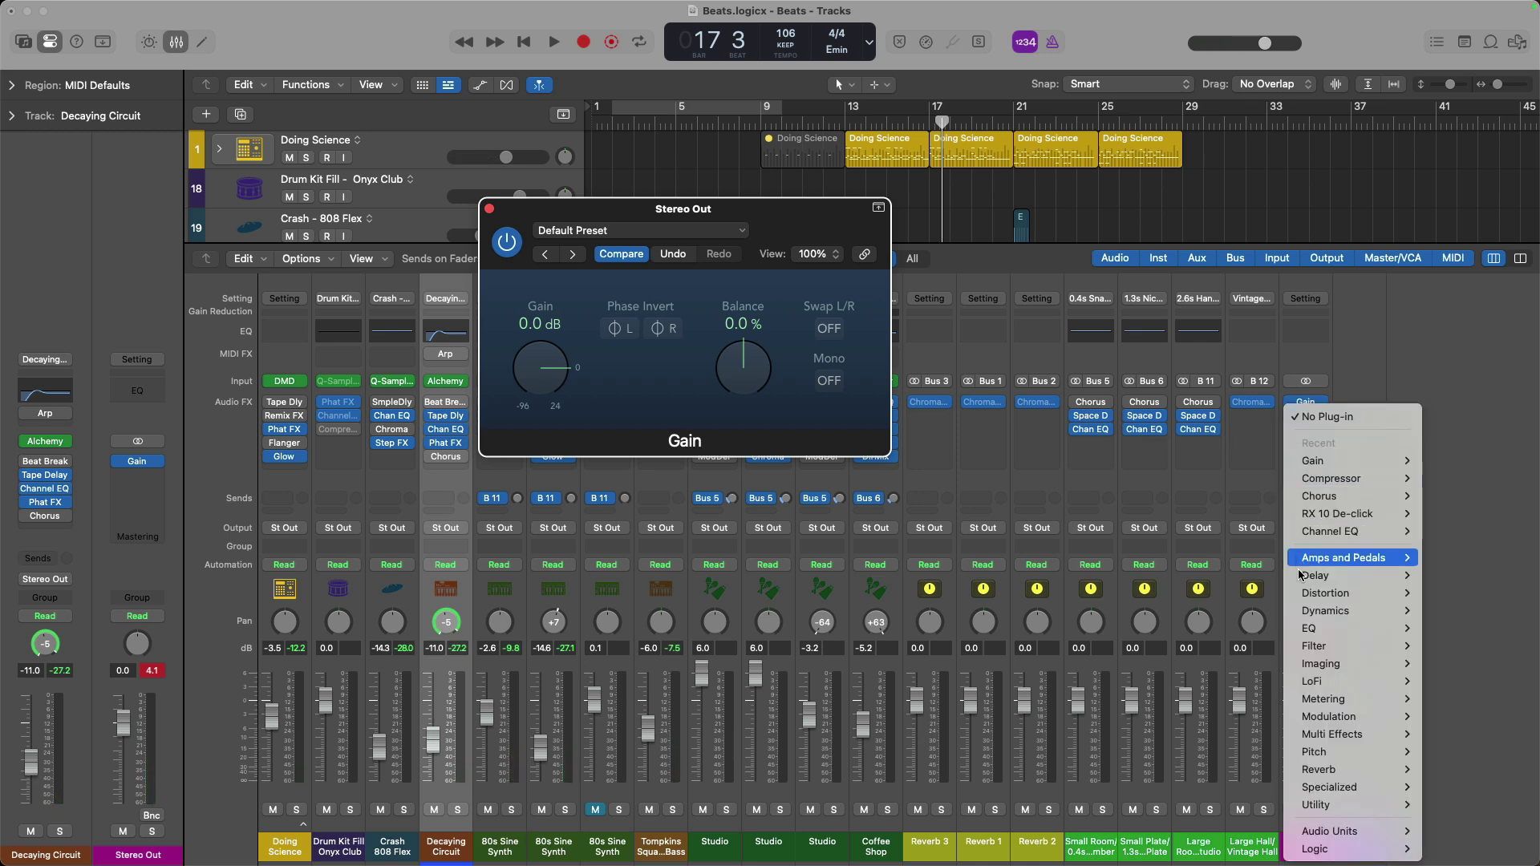
pyautogui.moveTo(1300, 612)
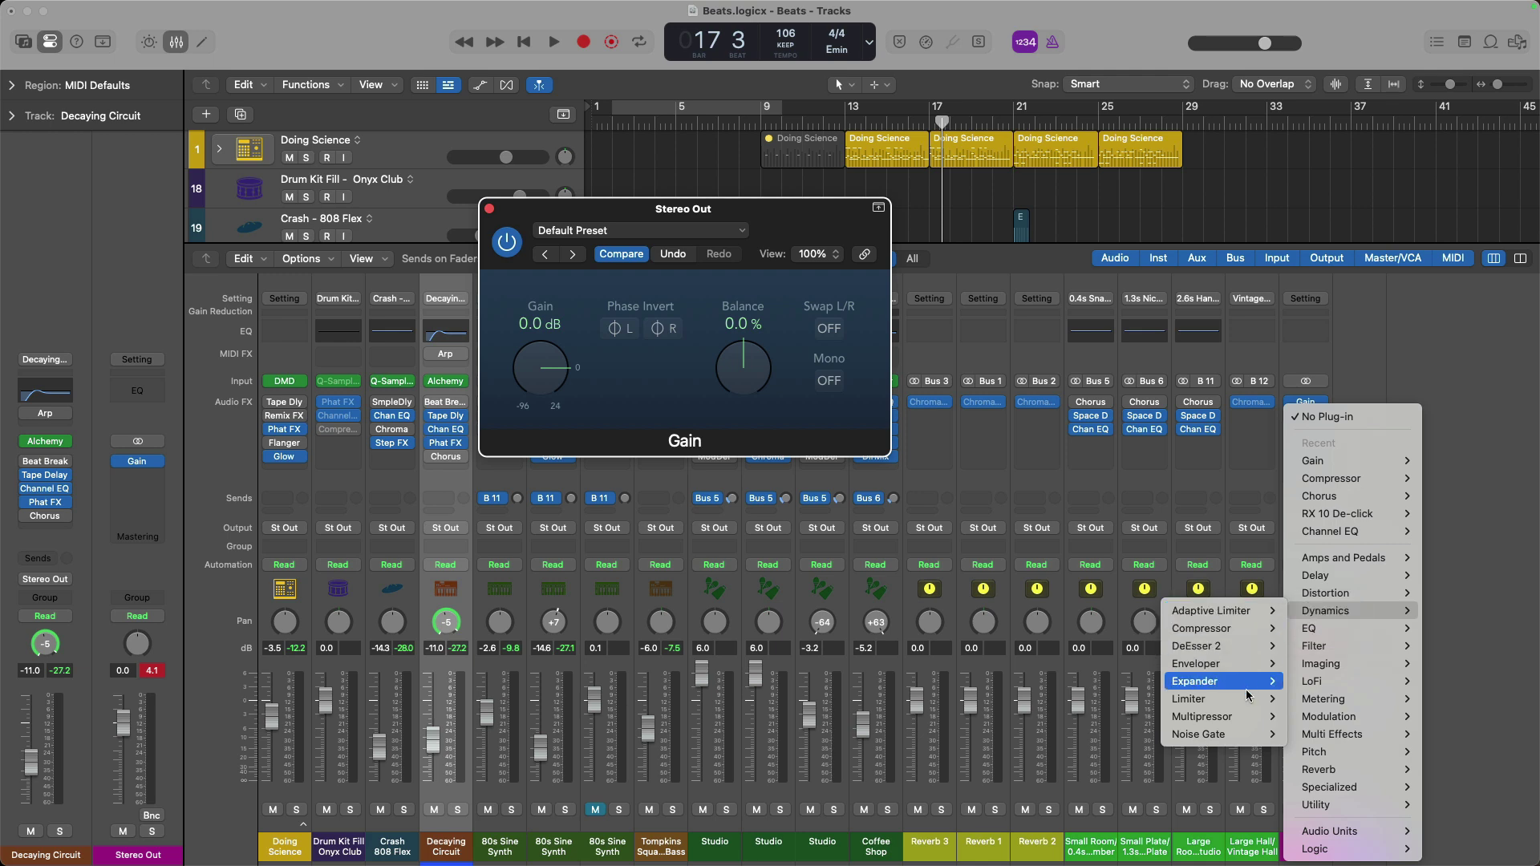
pyautogui.moveTo(1249, 700)
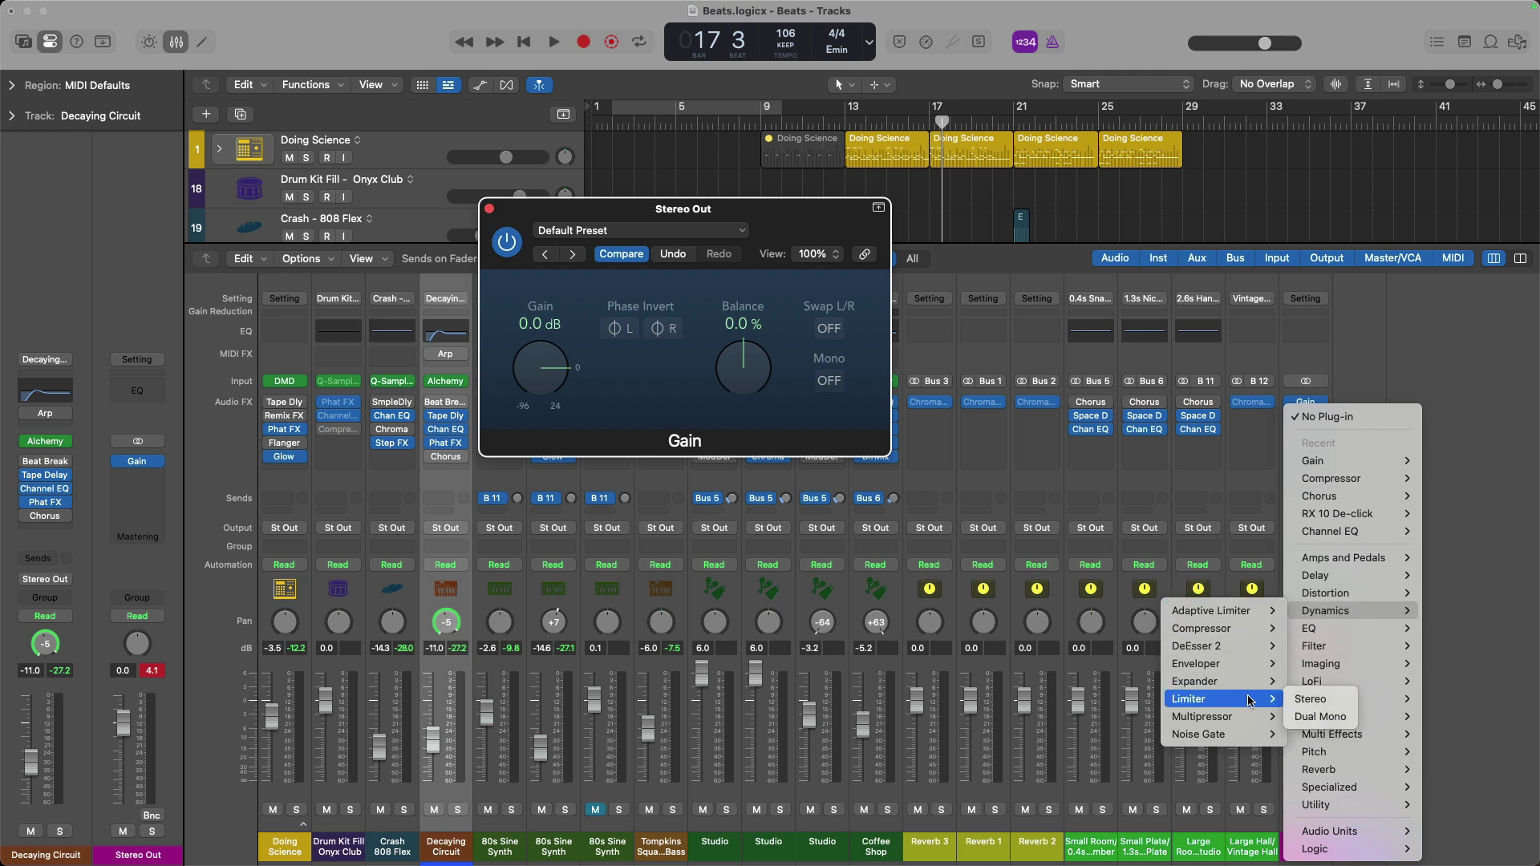
pyautogui.click(1251, 614)
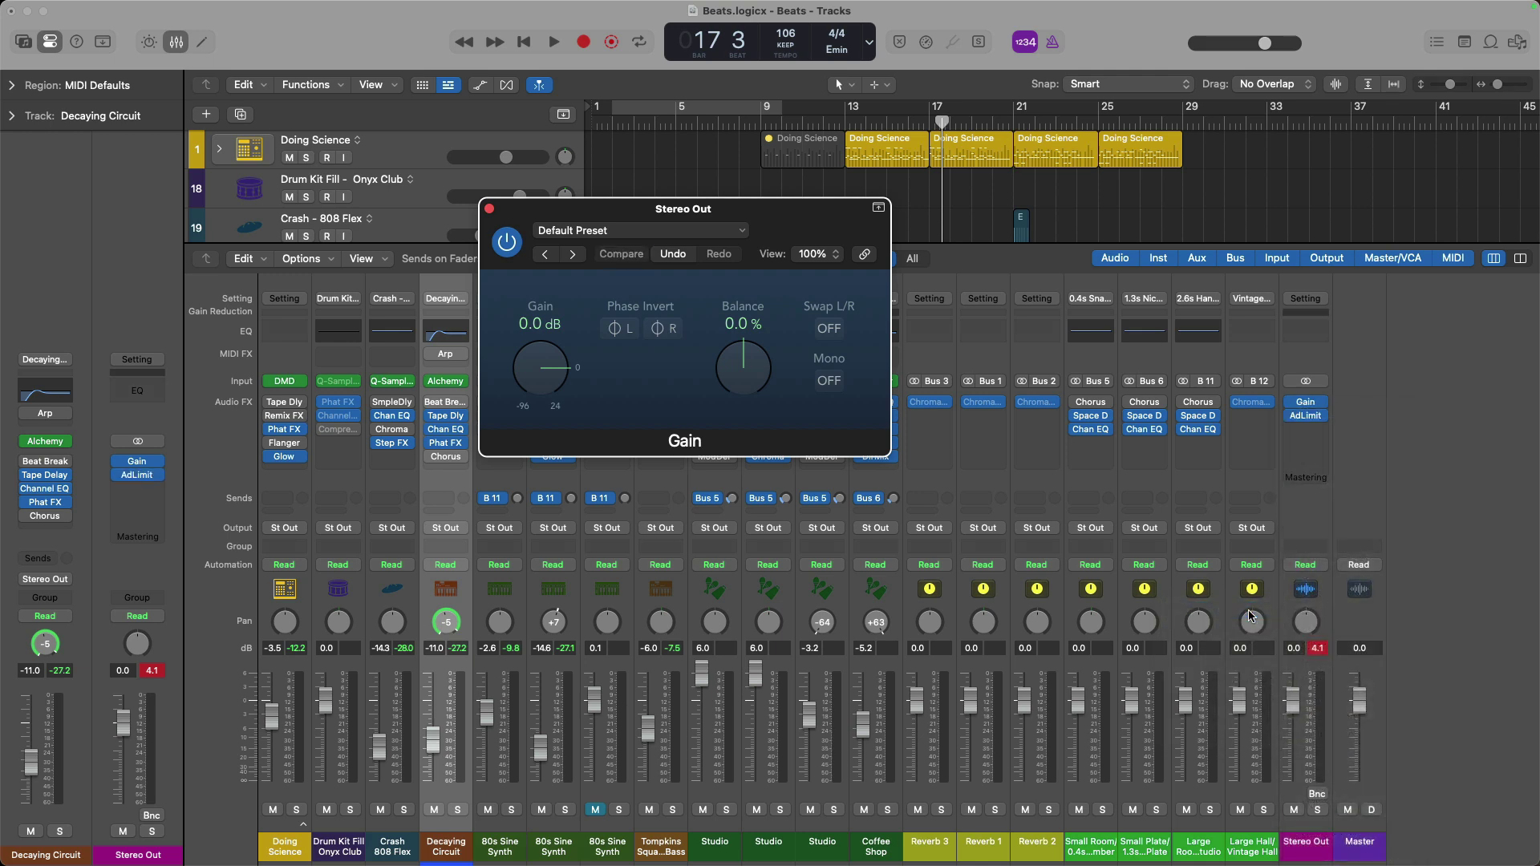
pyautogui.click(1306, 416)
pyautogui.moveTo(868, 212); pyautogui.dragTo(968, 388)
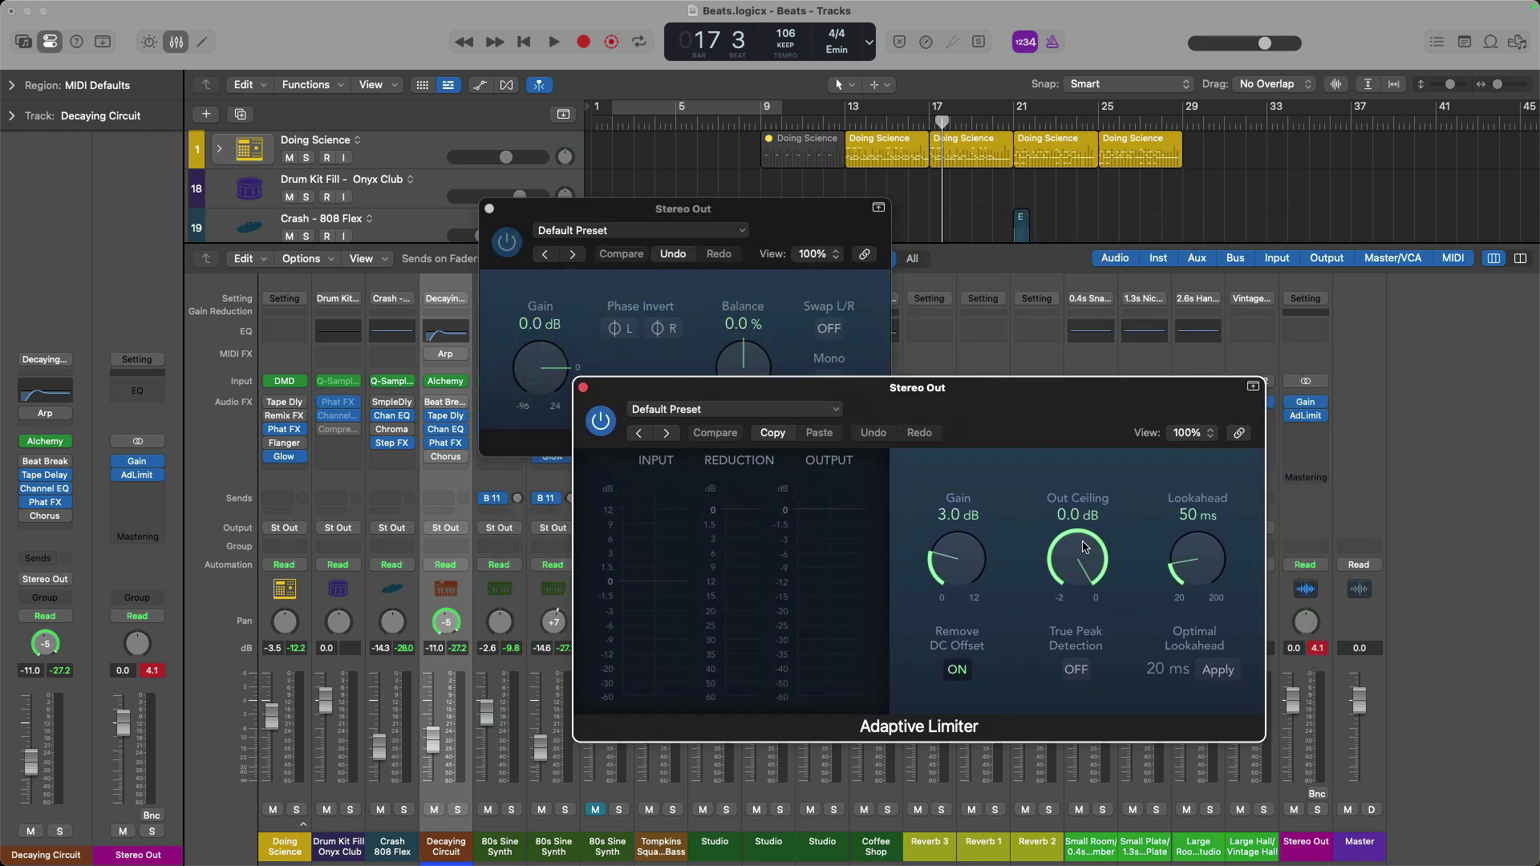
pyautogui.moveTo(1085, 547); pyautogui.dragTo(1091, 666)
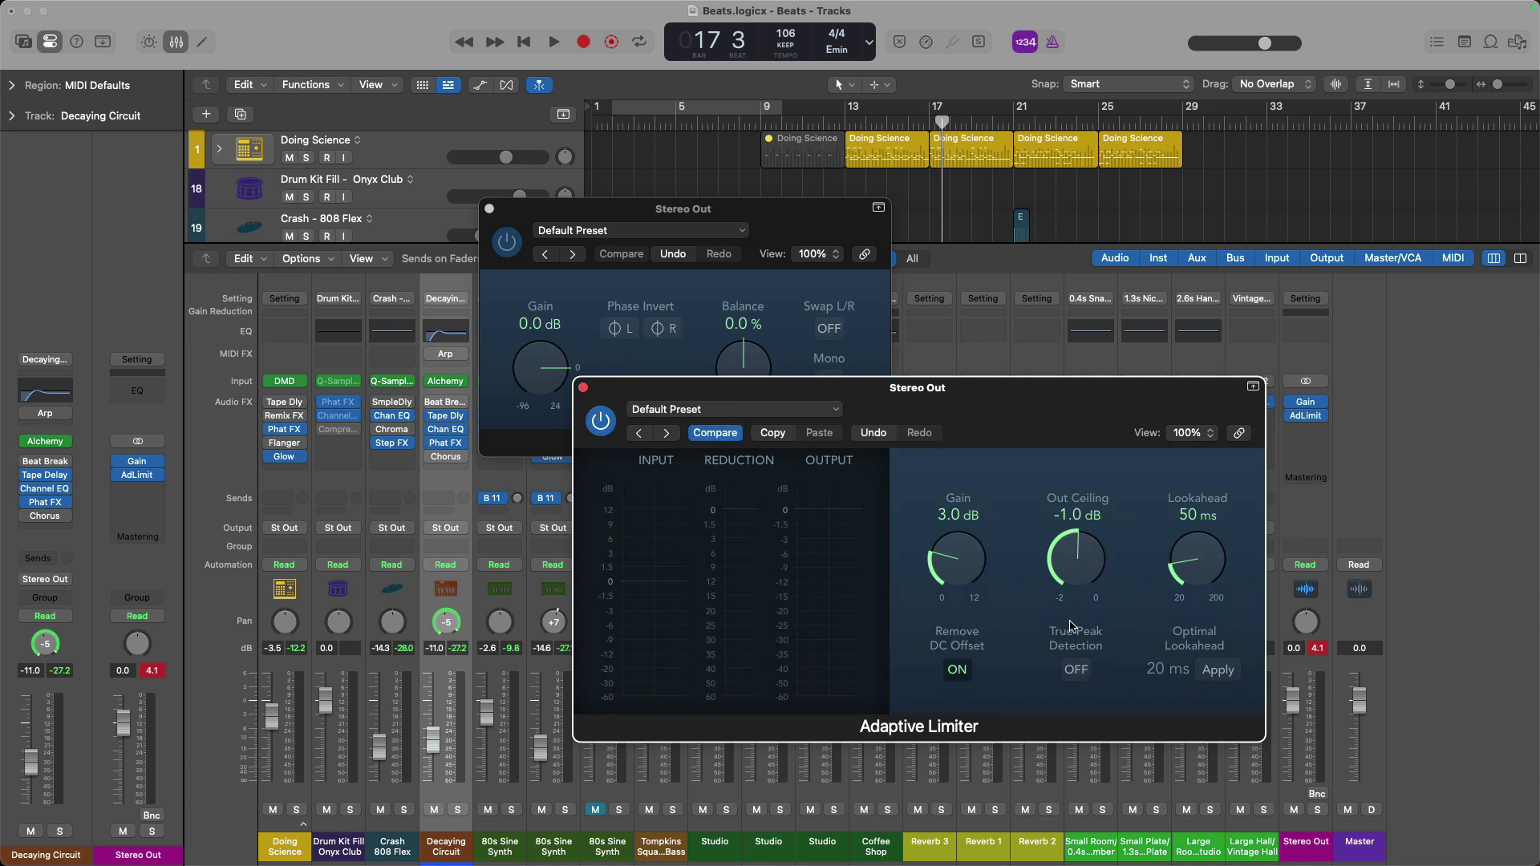
pyautogui.click(1091, 669)
# Bring the Adaptive Limiter window forward and reduce its gain to 0.0 dB.
pyautogui.click(838, 233)
pyautogui.click(1006, 411)
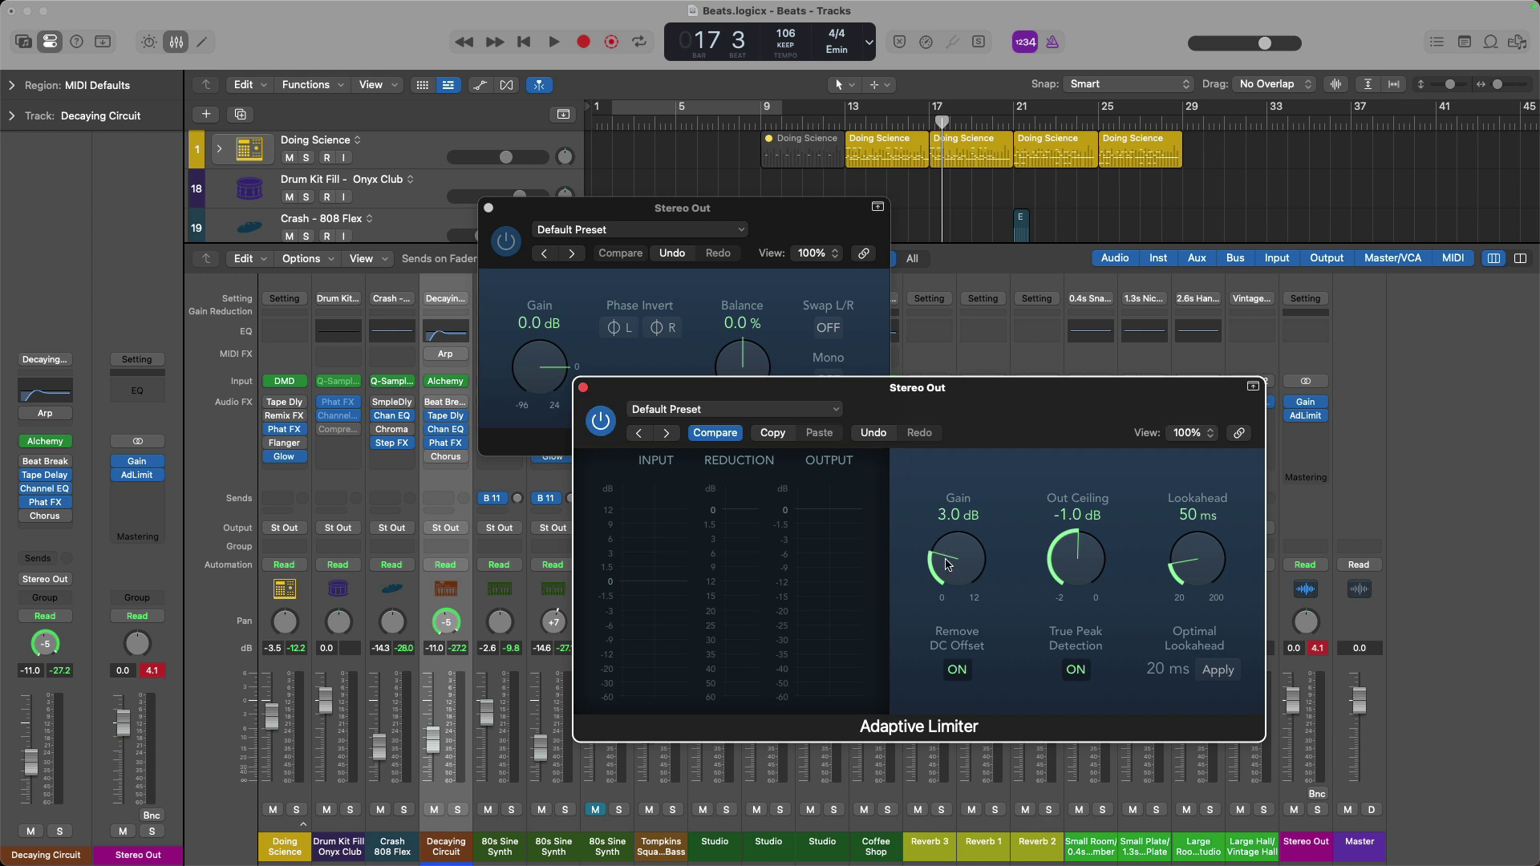
pyautogui.moveTo(949, 566); pyautogui.dragTo(941, 642)
# Try lower Stereo Out and Master fader levels, then reset both to 0.0 dB.
pyautogui.moveTo(1292, 704); pyautogui.dragTo(1293, 739)
pyautogui.moveTo(1359, 700); pyautogui.dragTo(1357, 745)
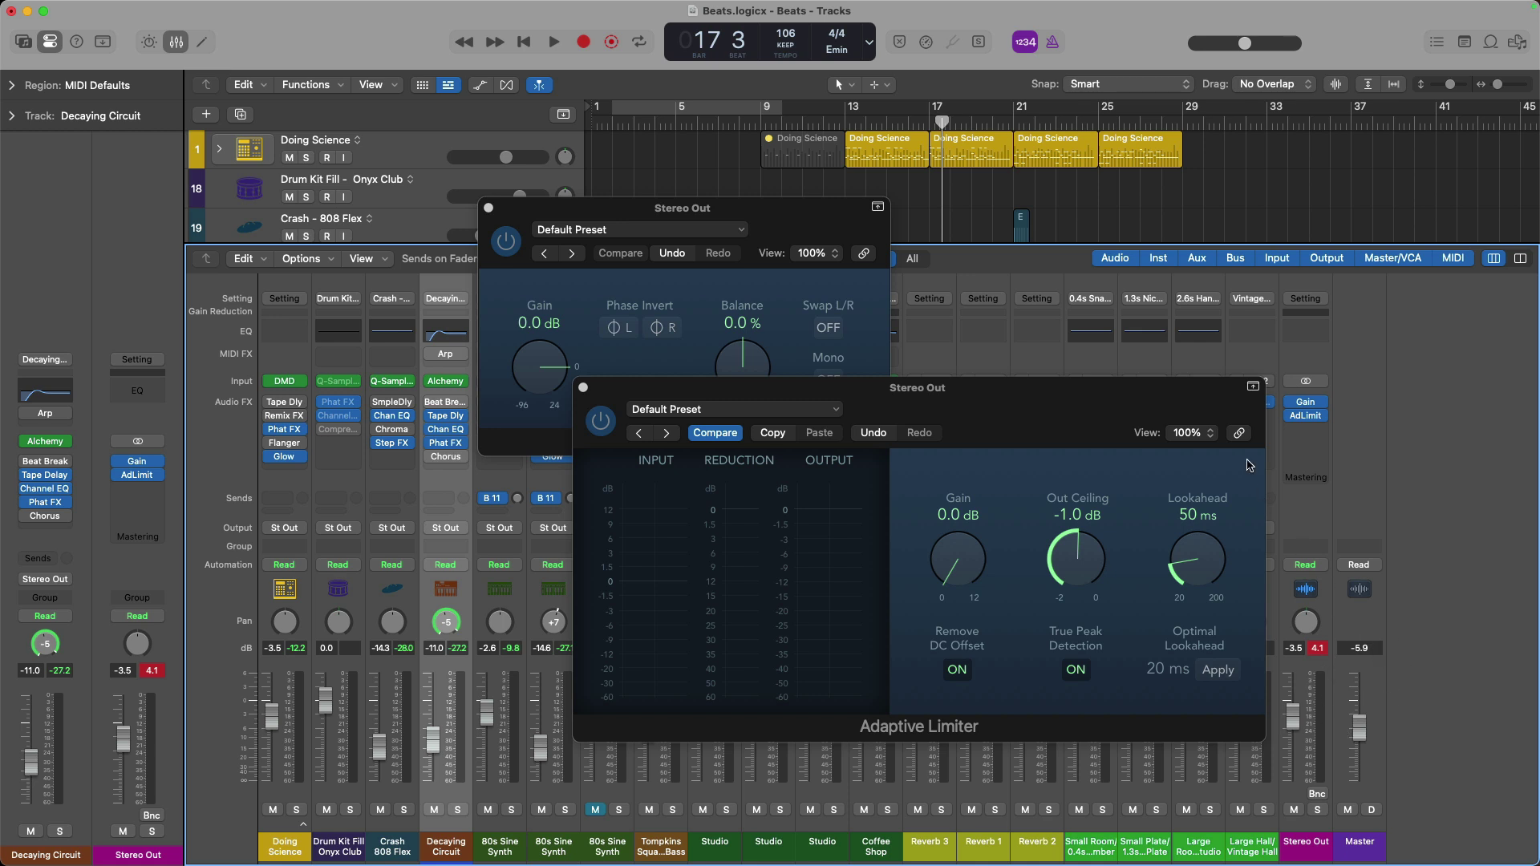
pyautogui.keyDown('alt'); pyautogui.click(1297, 721); pyautogui.keyUp('alt')
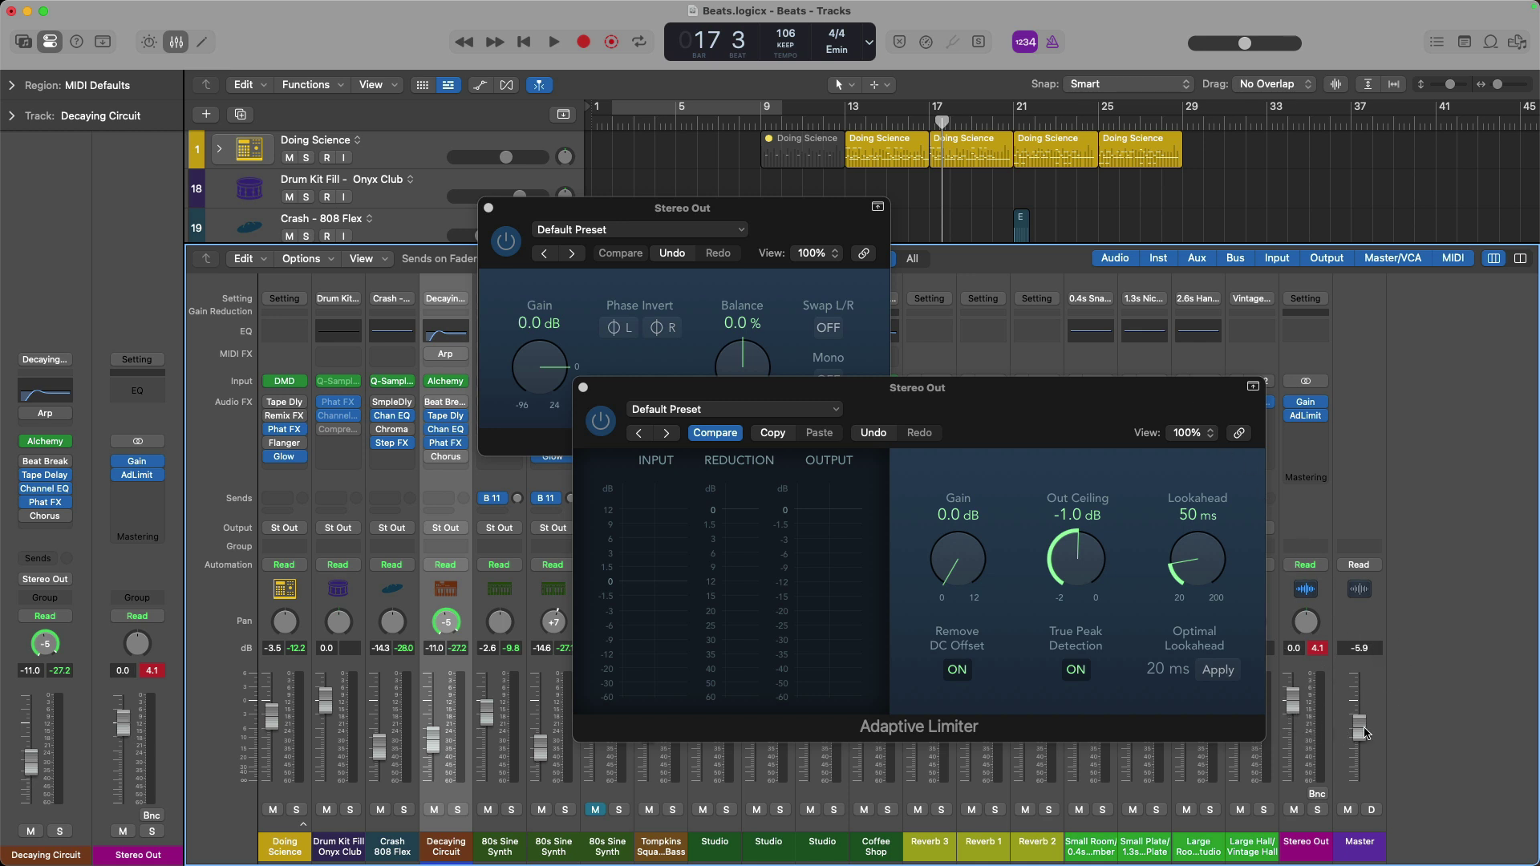
pyautogui.keyDown('alt'); pyautogui.click(1359, 730); pyautogui.keyUp('alt')
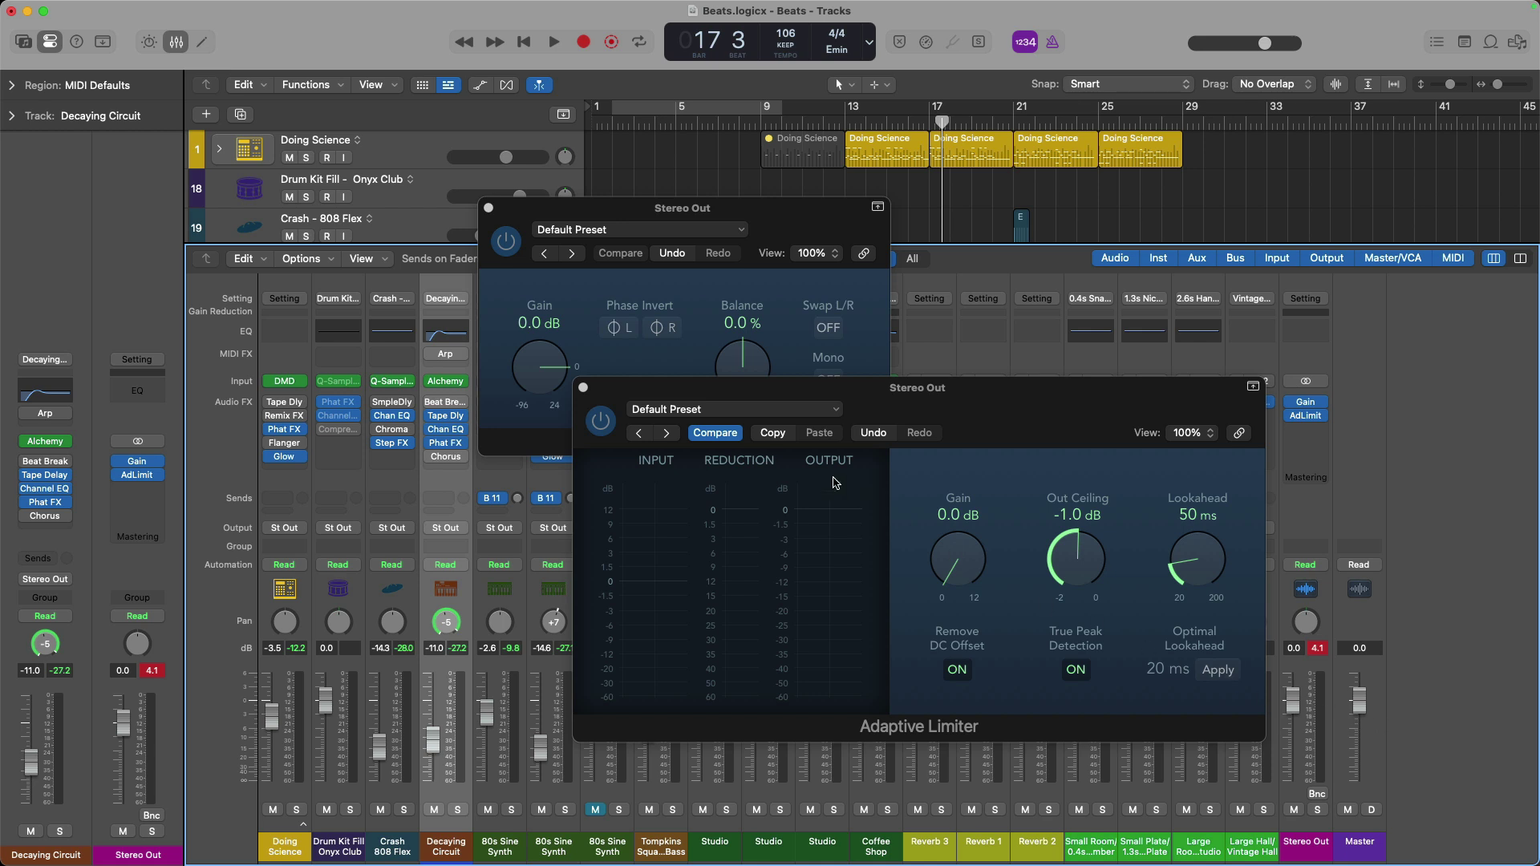
# During playback, boost the Gain plug-in to +10 dB and higher, then bring it down to about +7.4 dB.
pyautogui.press('space')
pyautogui.moveTo(553, 350); pyautogui.dragTo(545, 337)
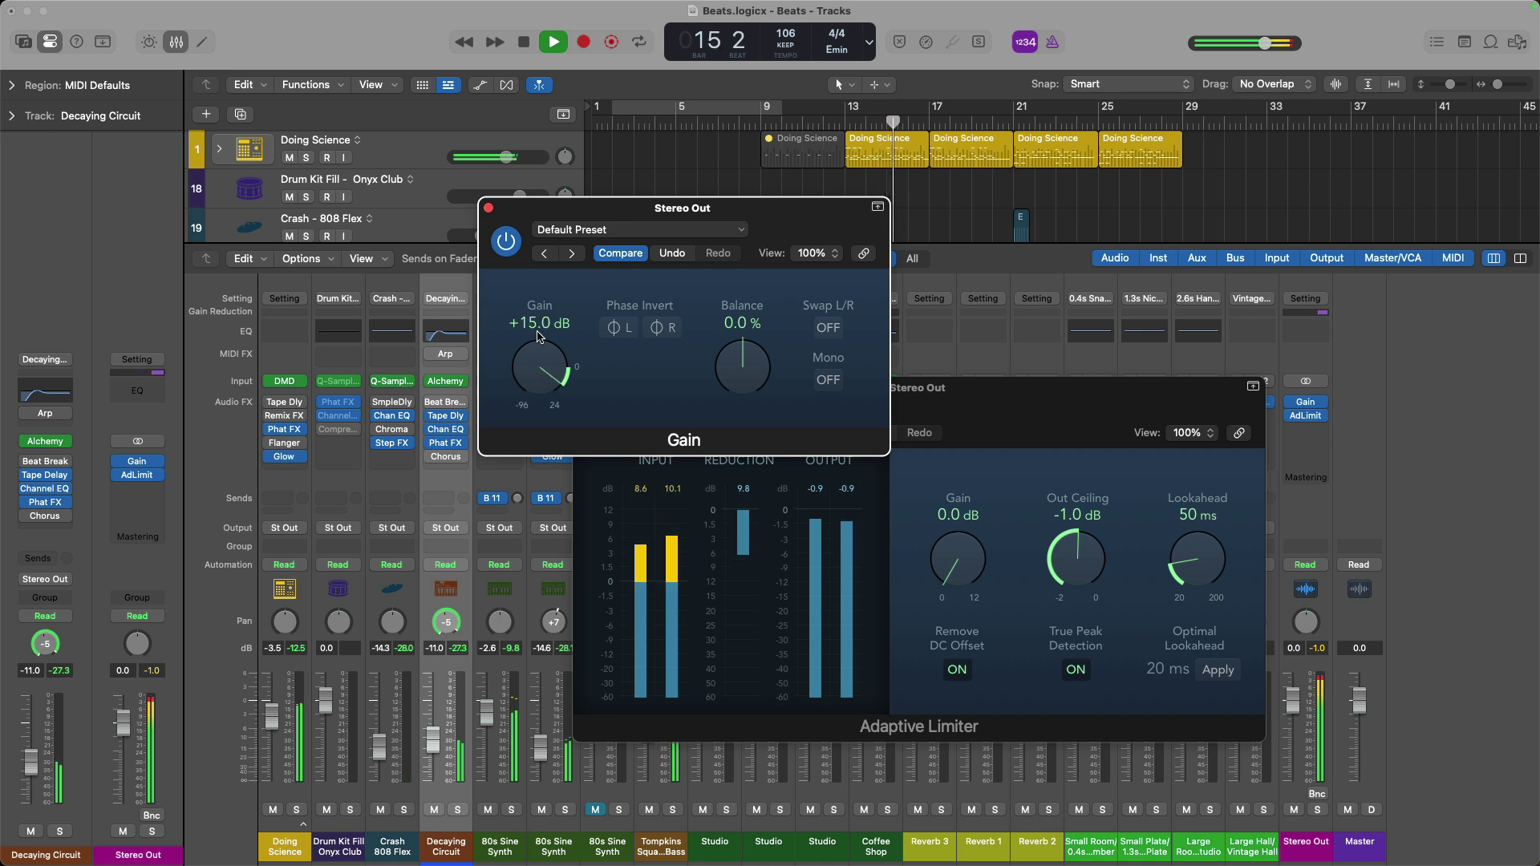
pyautogui.press('space')
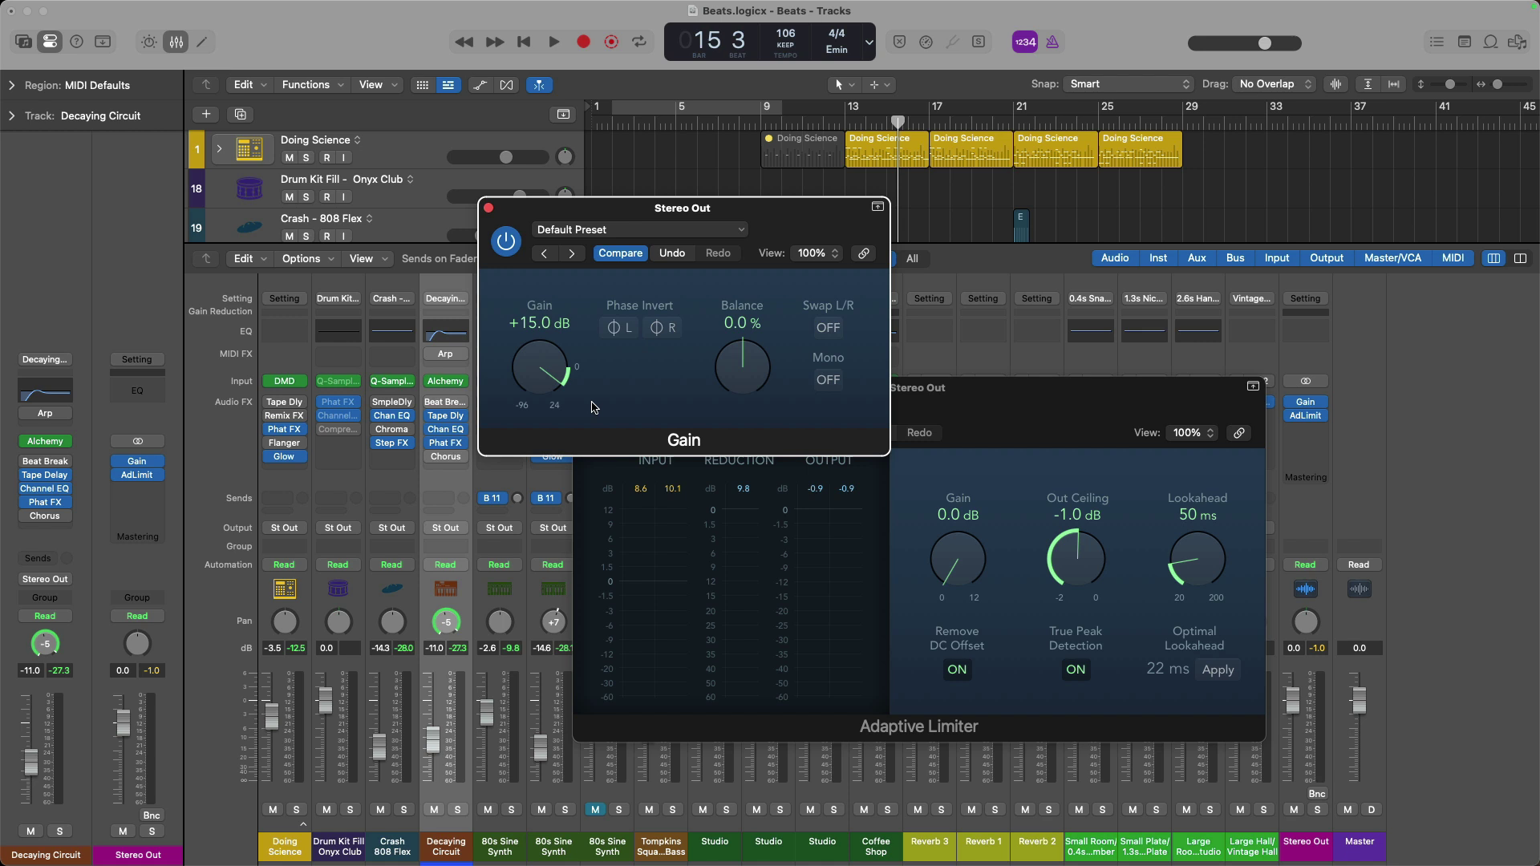
pyautogui.press('space')
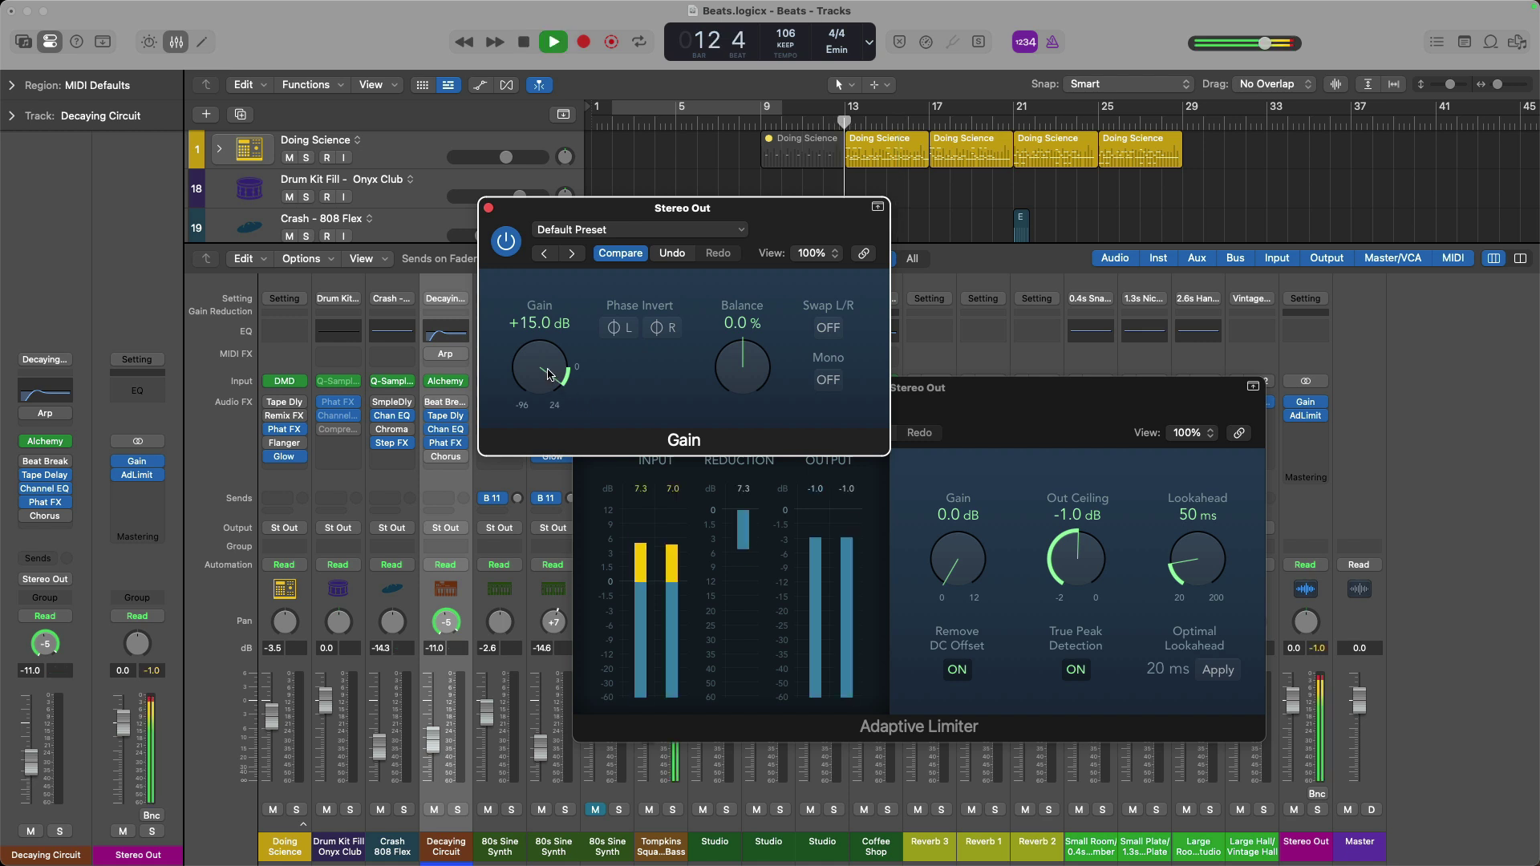
pyautogui.moveTo(542, 371); pyautogui.dragTo(541, 385)
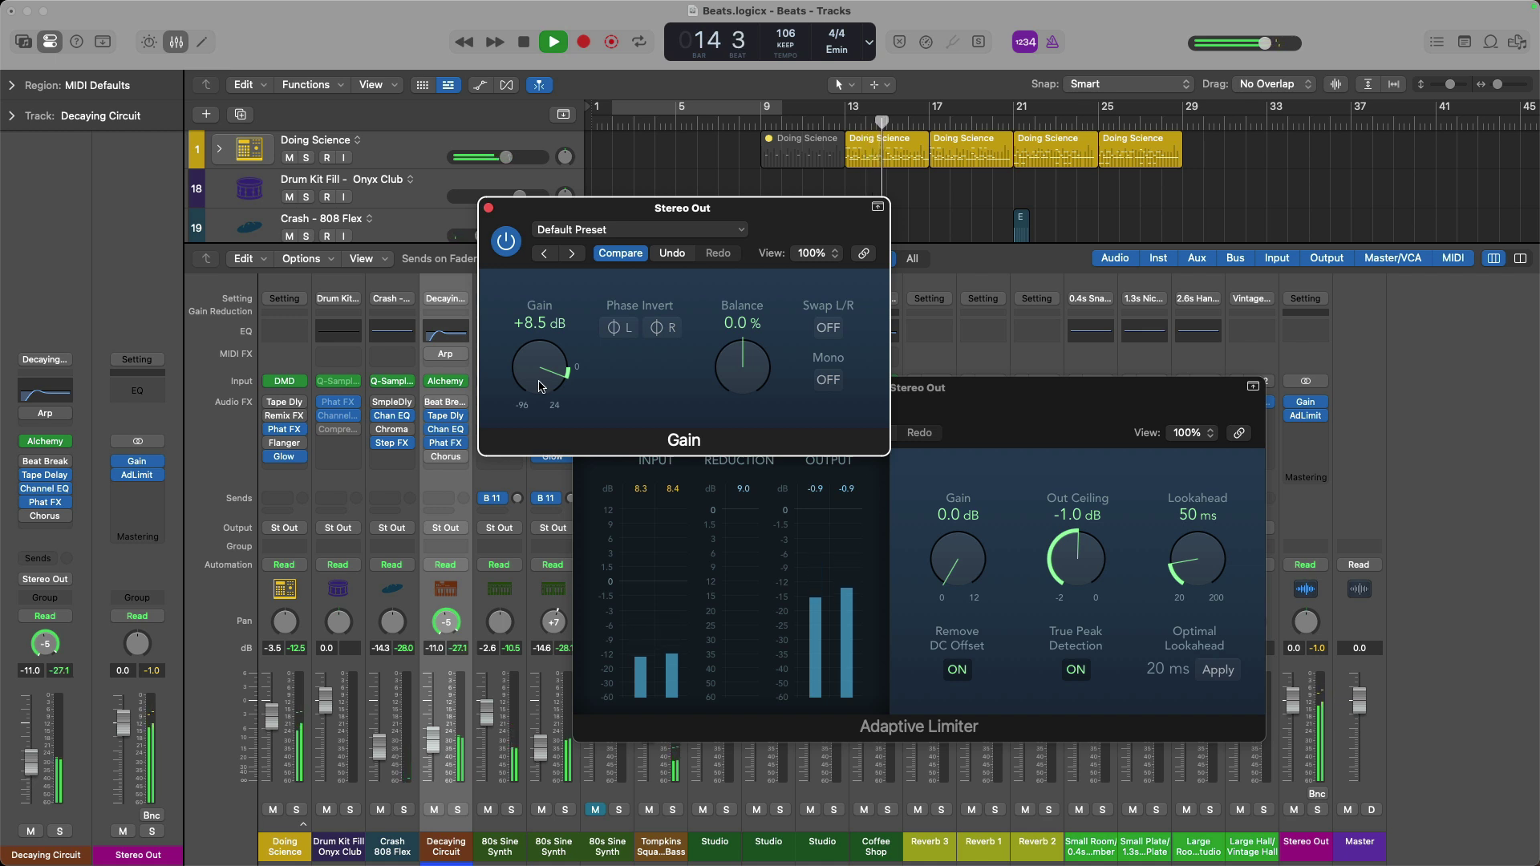
pyautogui.moveTo(538, 386); pyautogui.dragTo(541, 389)
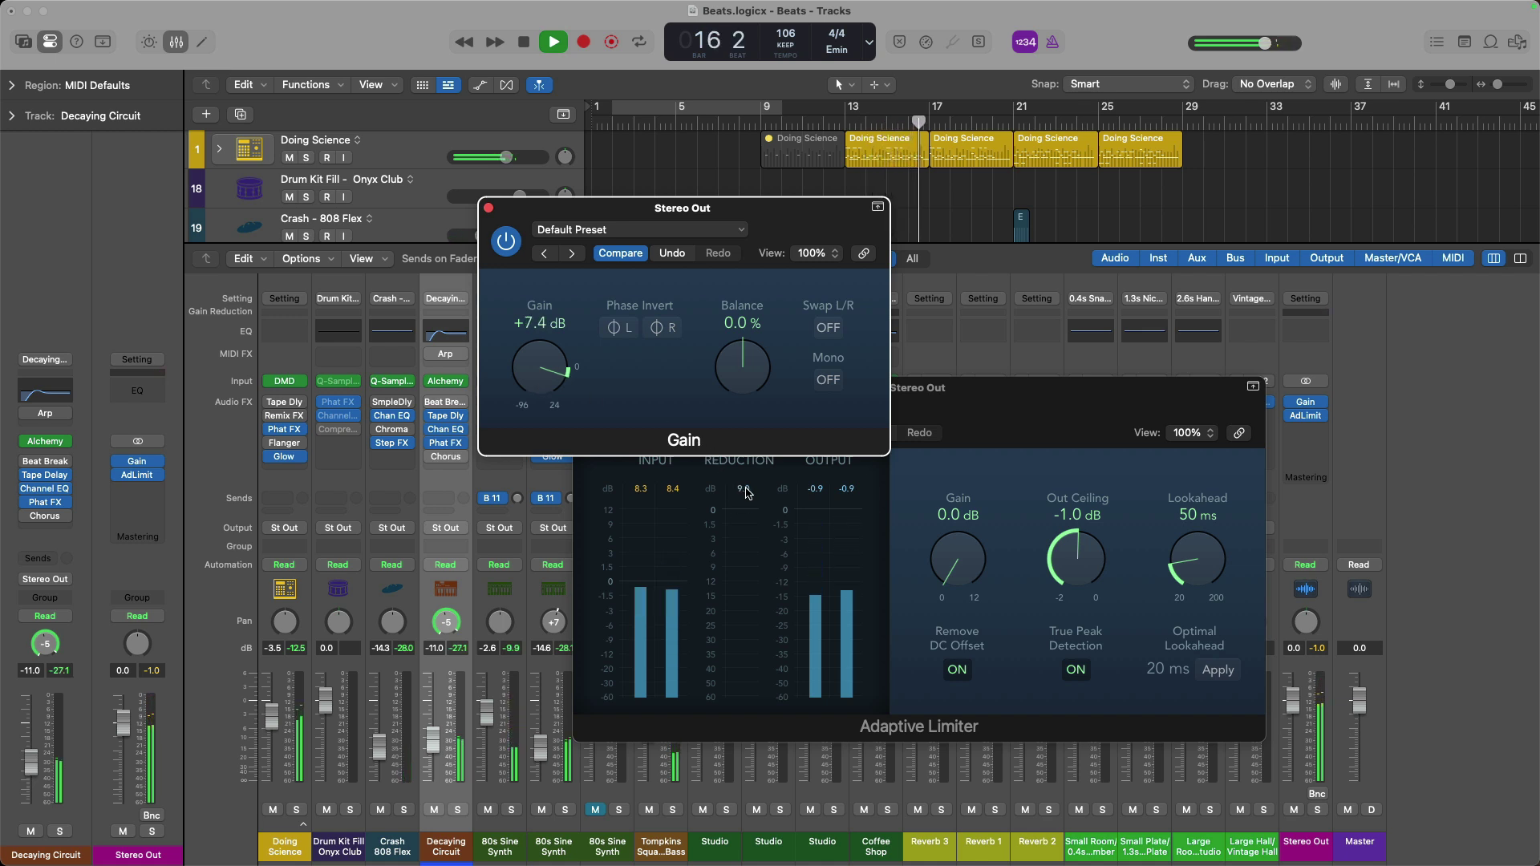
# Place the limiter window beside the Gain plug-in and fine-tune the gain to about +7.0 dB.
pyautogui.click(893, 418)
pyautogui.moveTo(888, 418); pyautogui.dragTo(1053, 433)
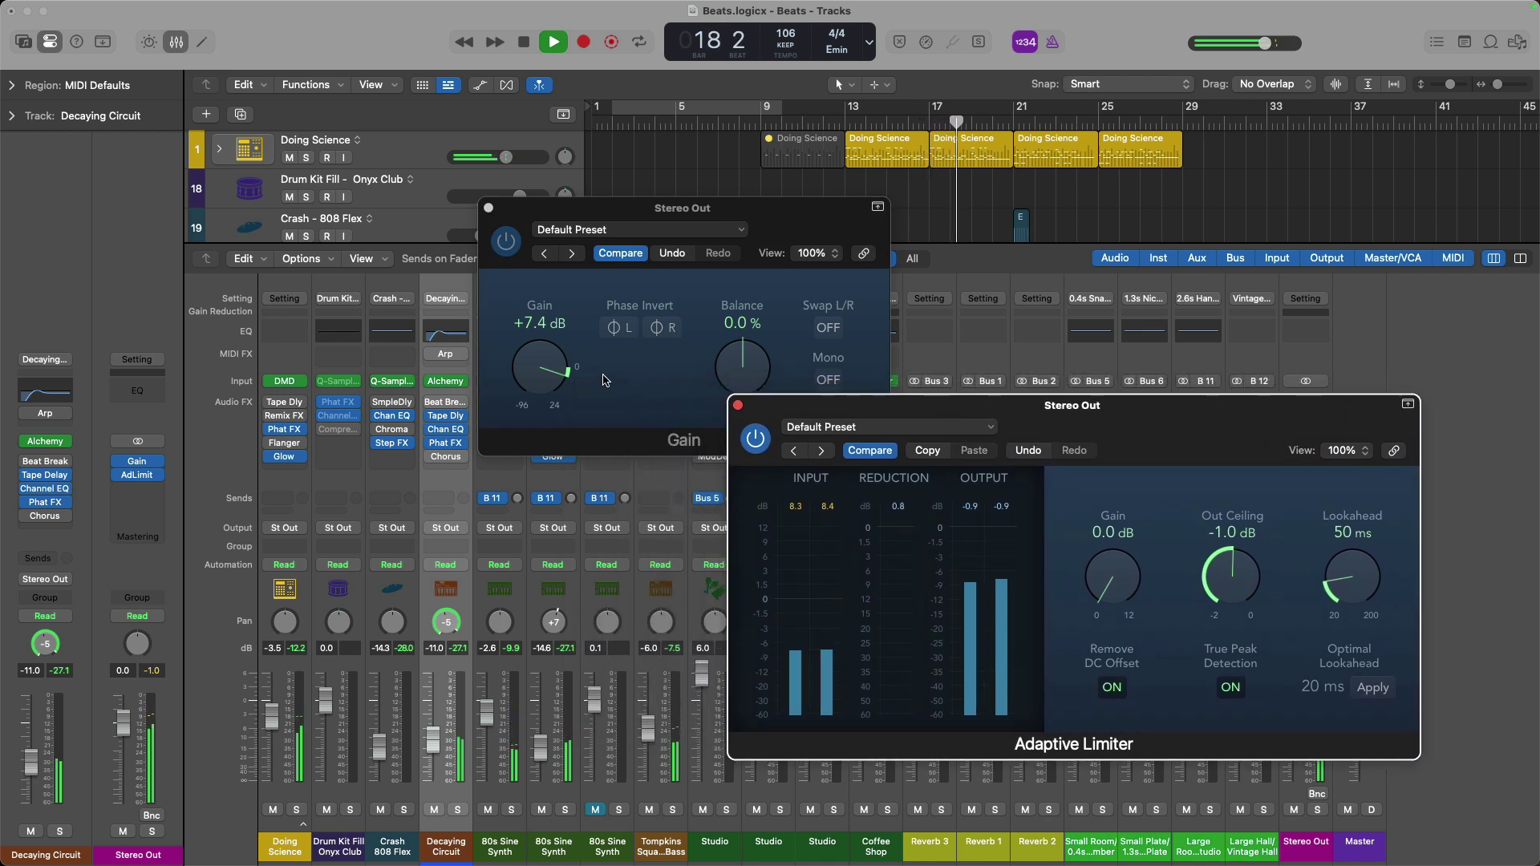
pyautogui.moveTo(552, 377); pyautogui.dragTo(552, 372)
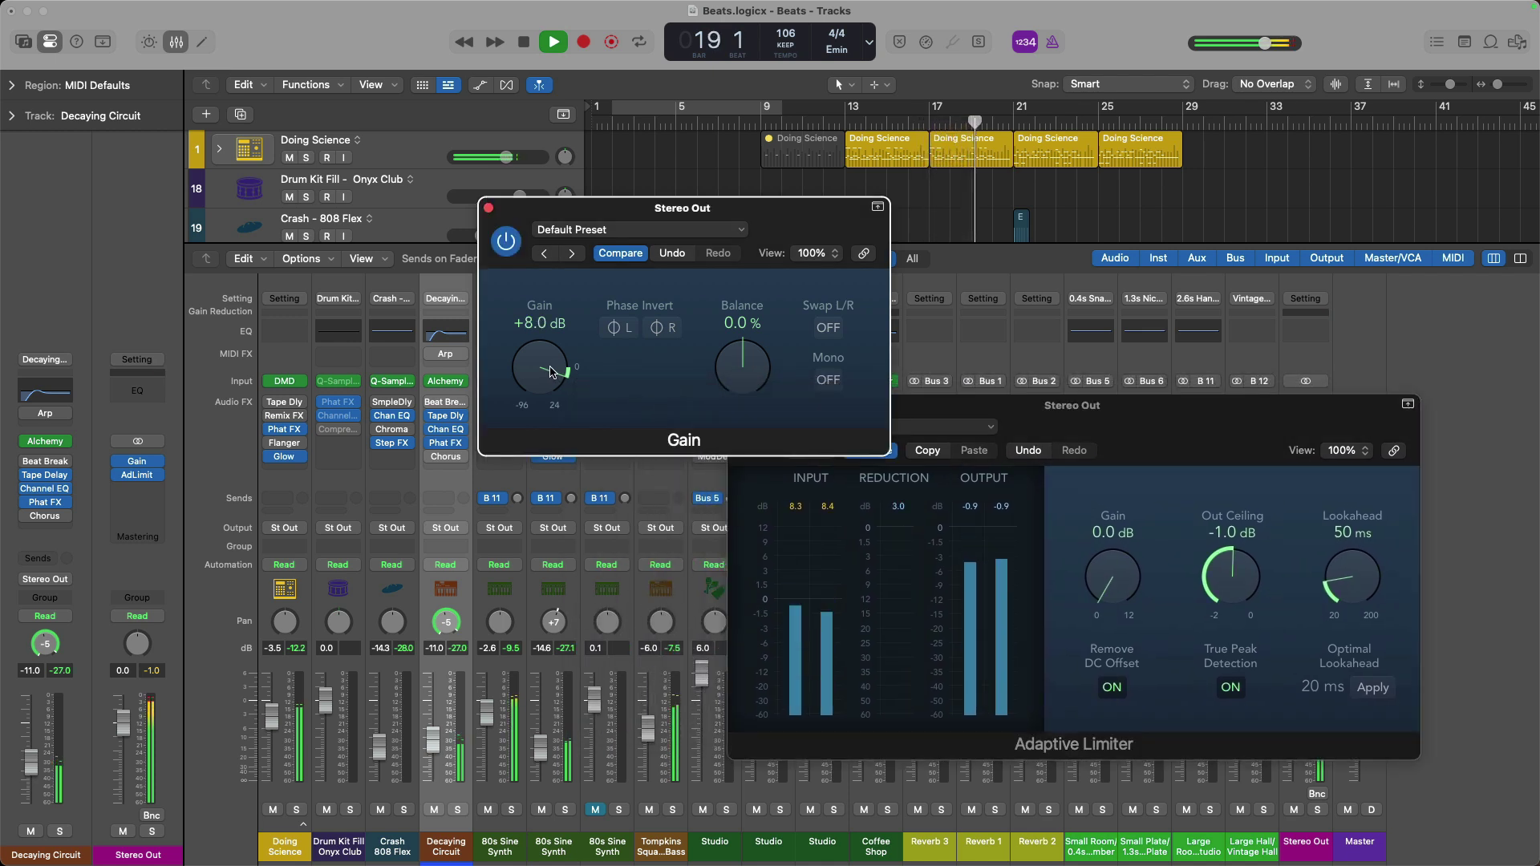
pyautogui.press('space')
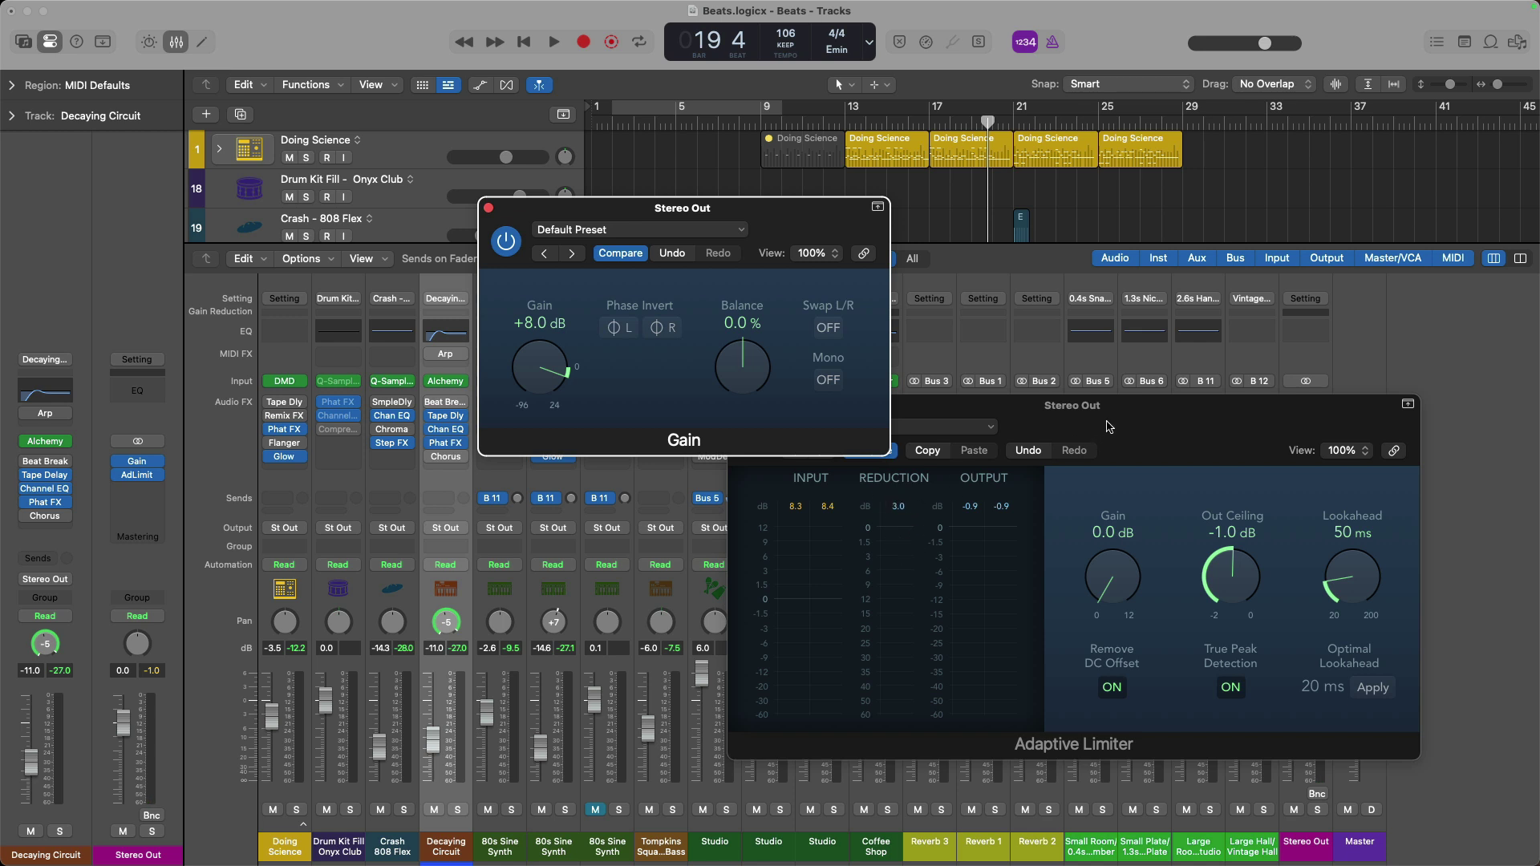
pyautogui.click(1186, 433)
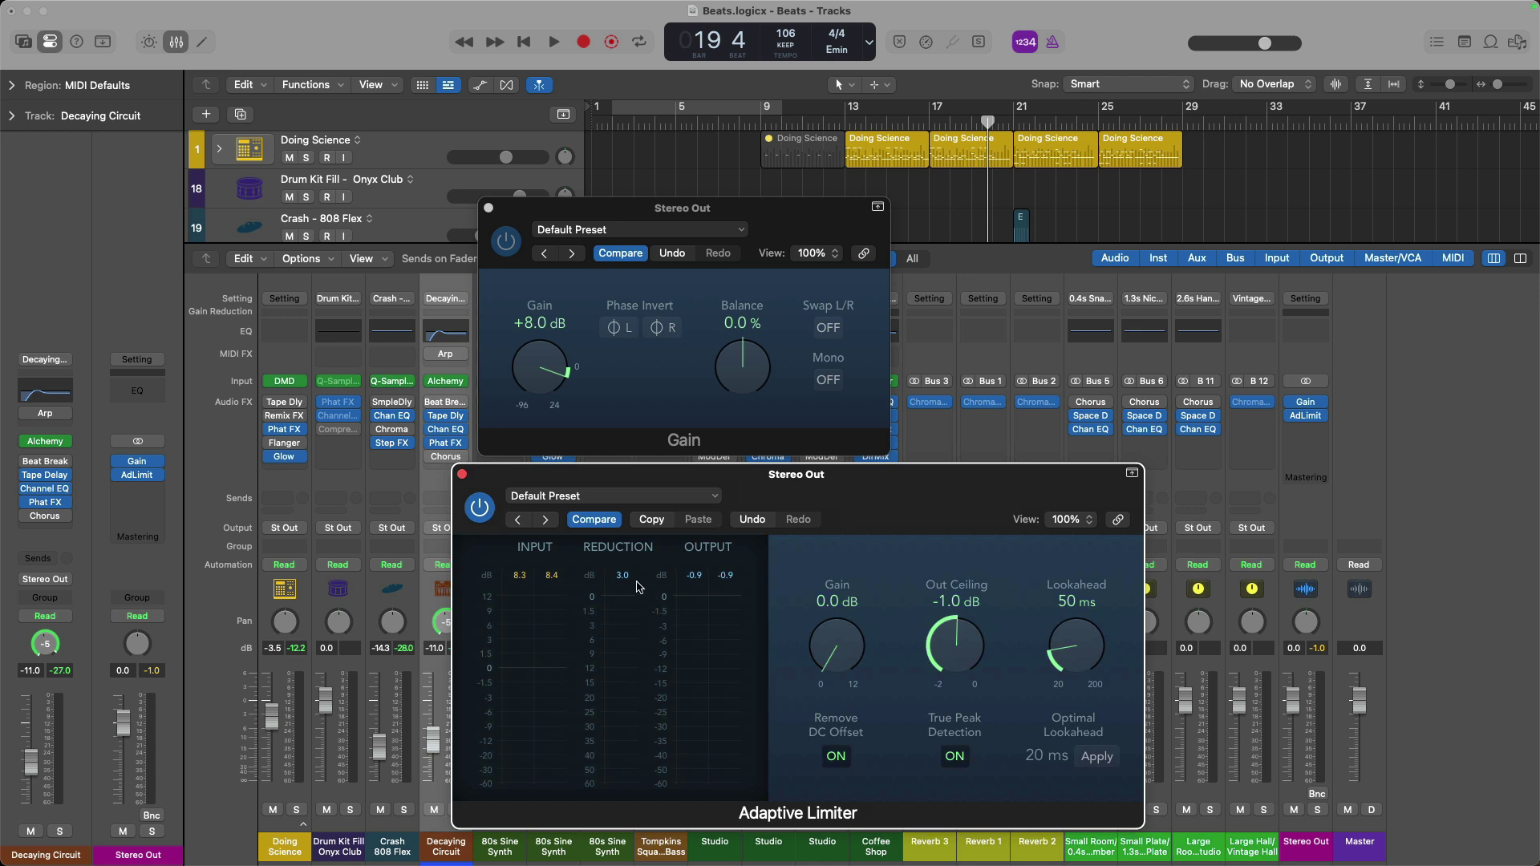
pyautogui.moveTo(543, 381); pyautogui.dragTo(542, 387)
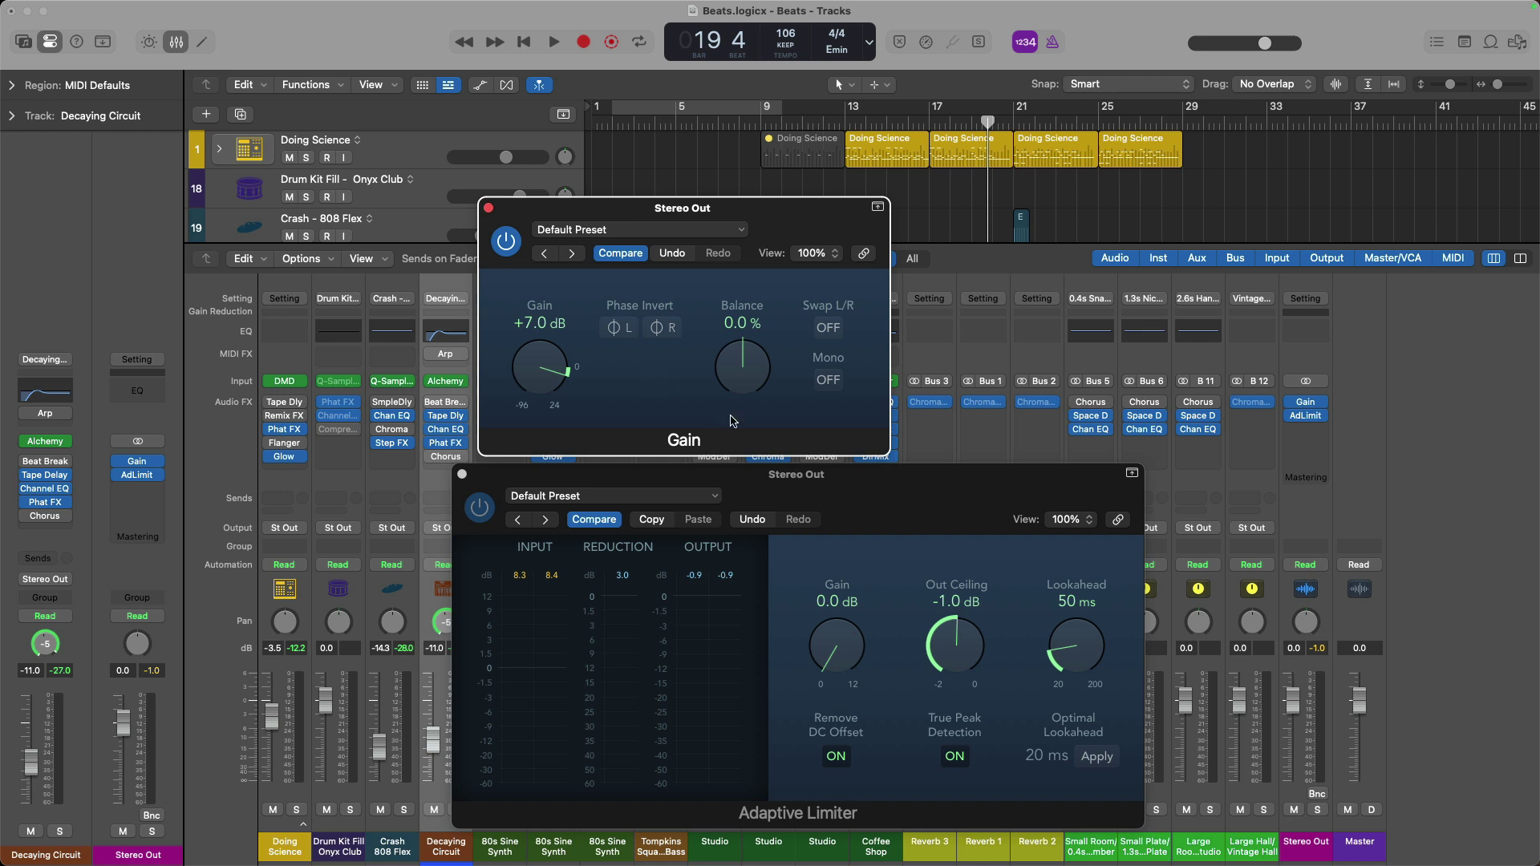
# Raise the limiter ceiling to 0.0 dB and compare the limiter on and off during playback.
pyautogui.moveTo(938, 654); pyautogui.dragTo(939, 533)
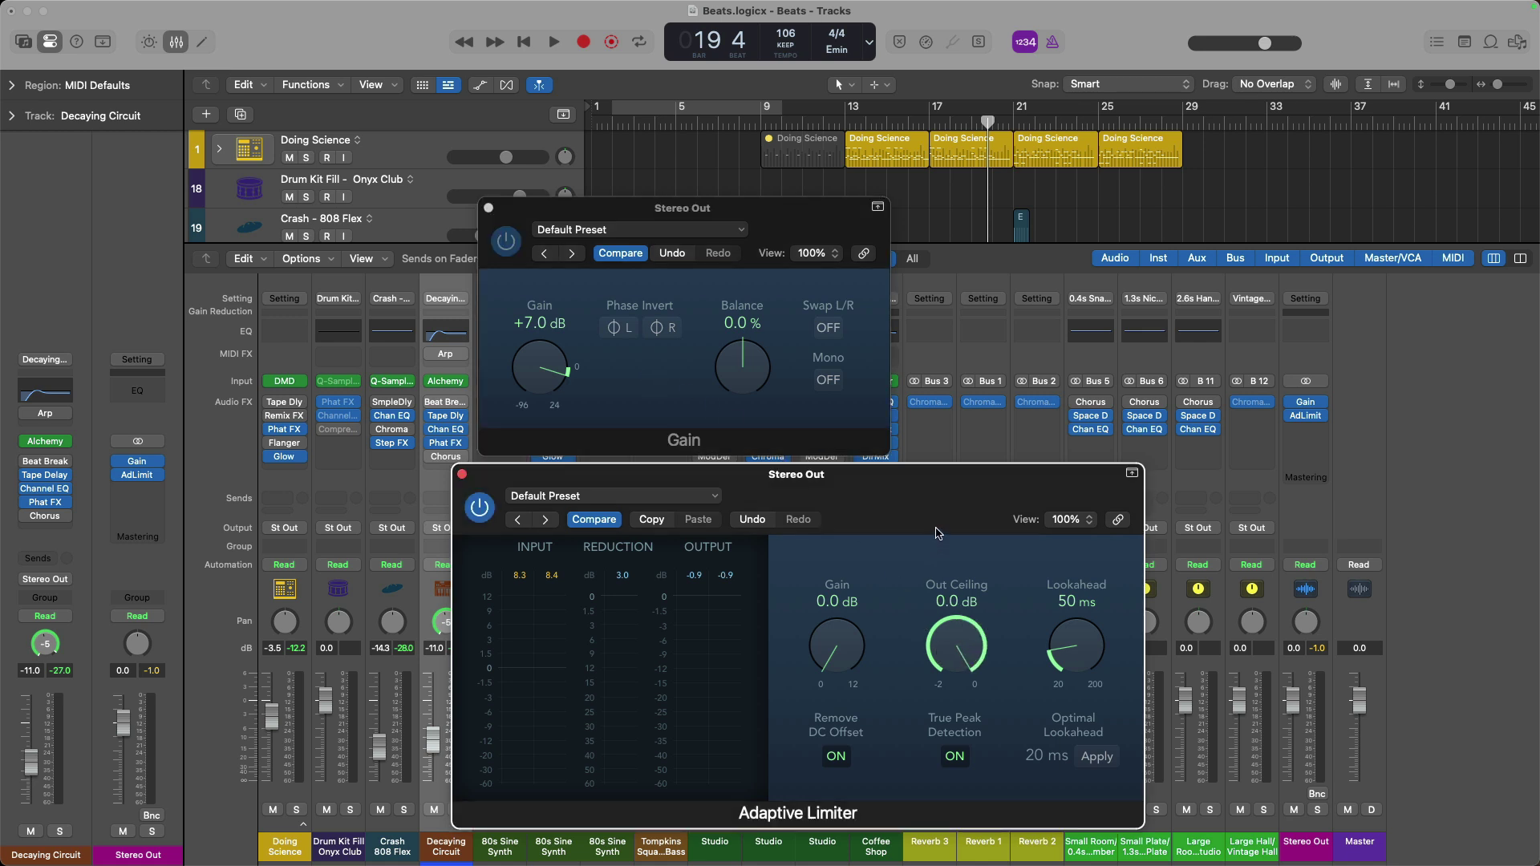
pyautogui.click(480, 507)
pyautogui.click(479, 507)
pyautogui.press('space')
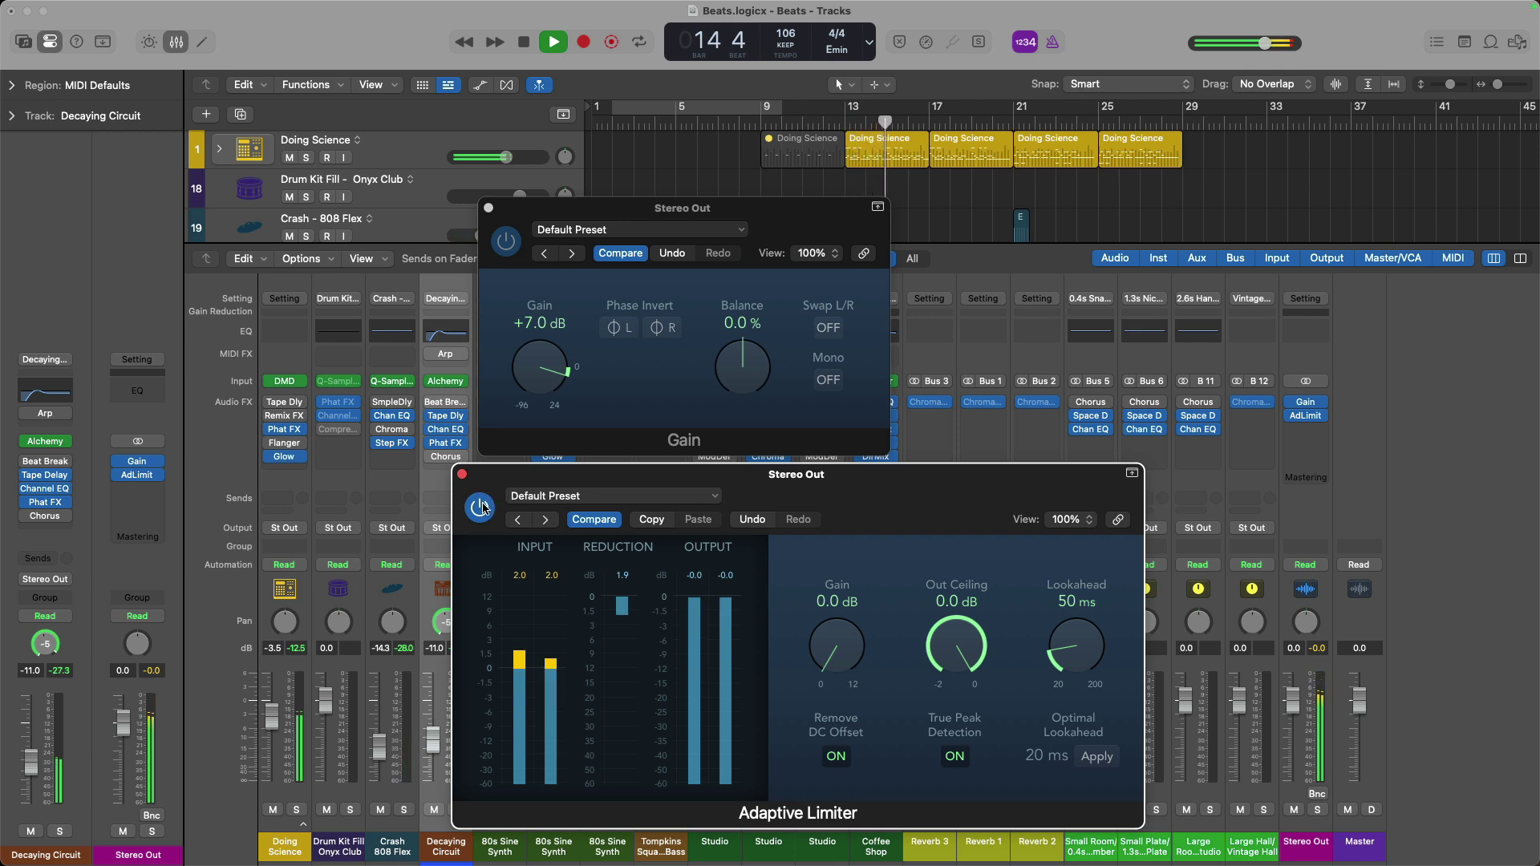
pyautogui.click(480, 506)
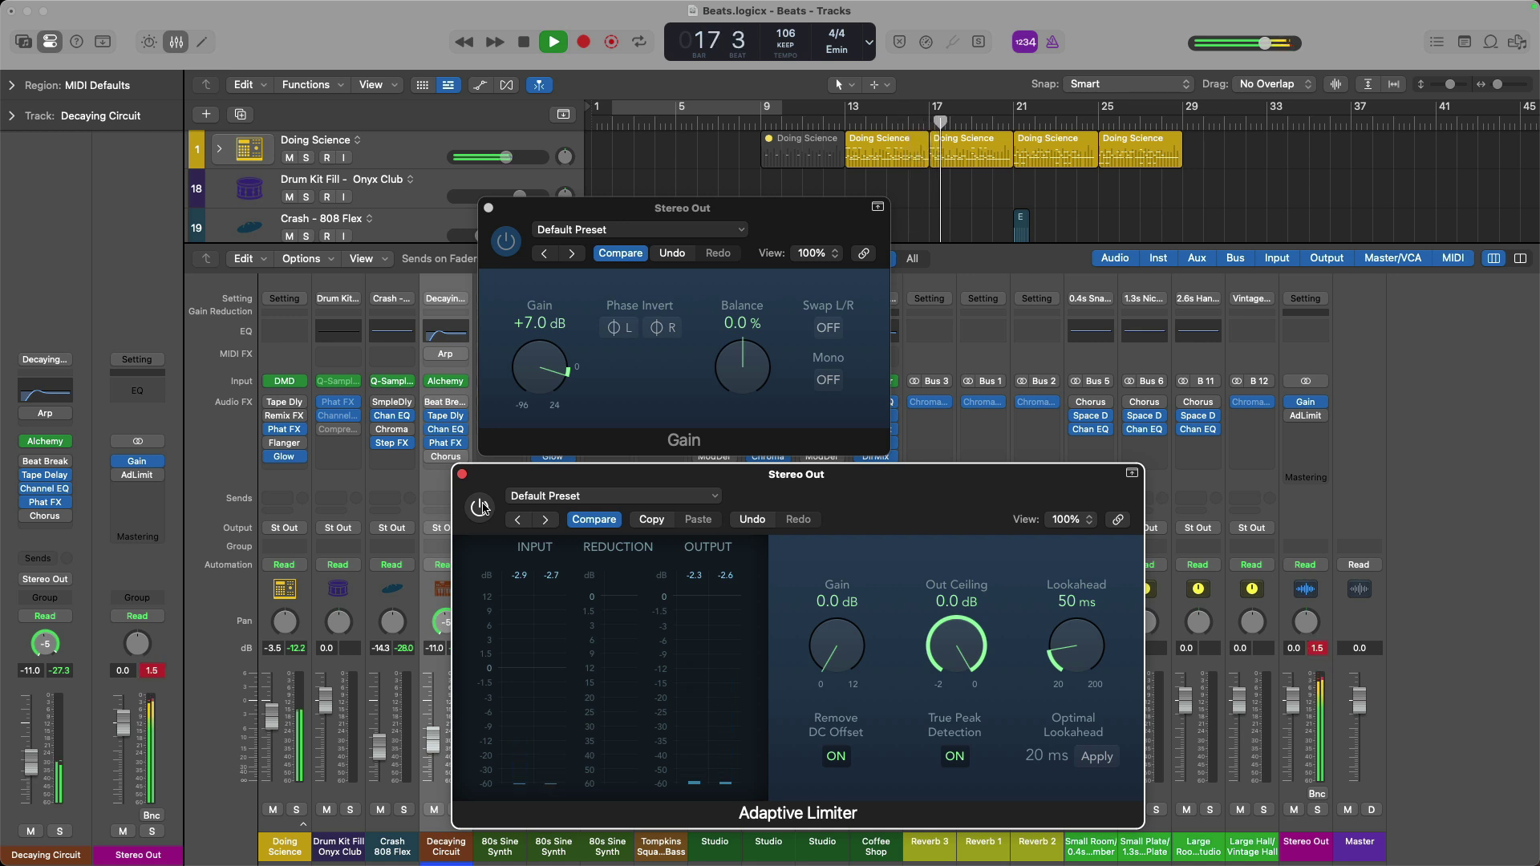
pyautogui.click(480, 506)
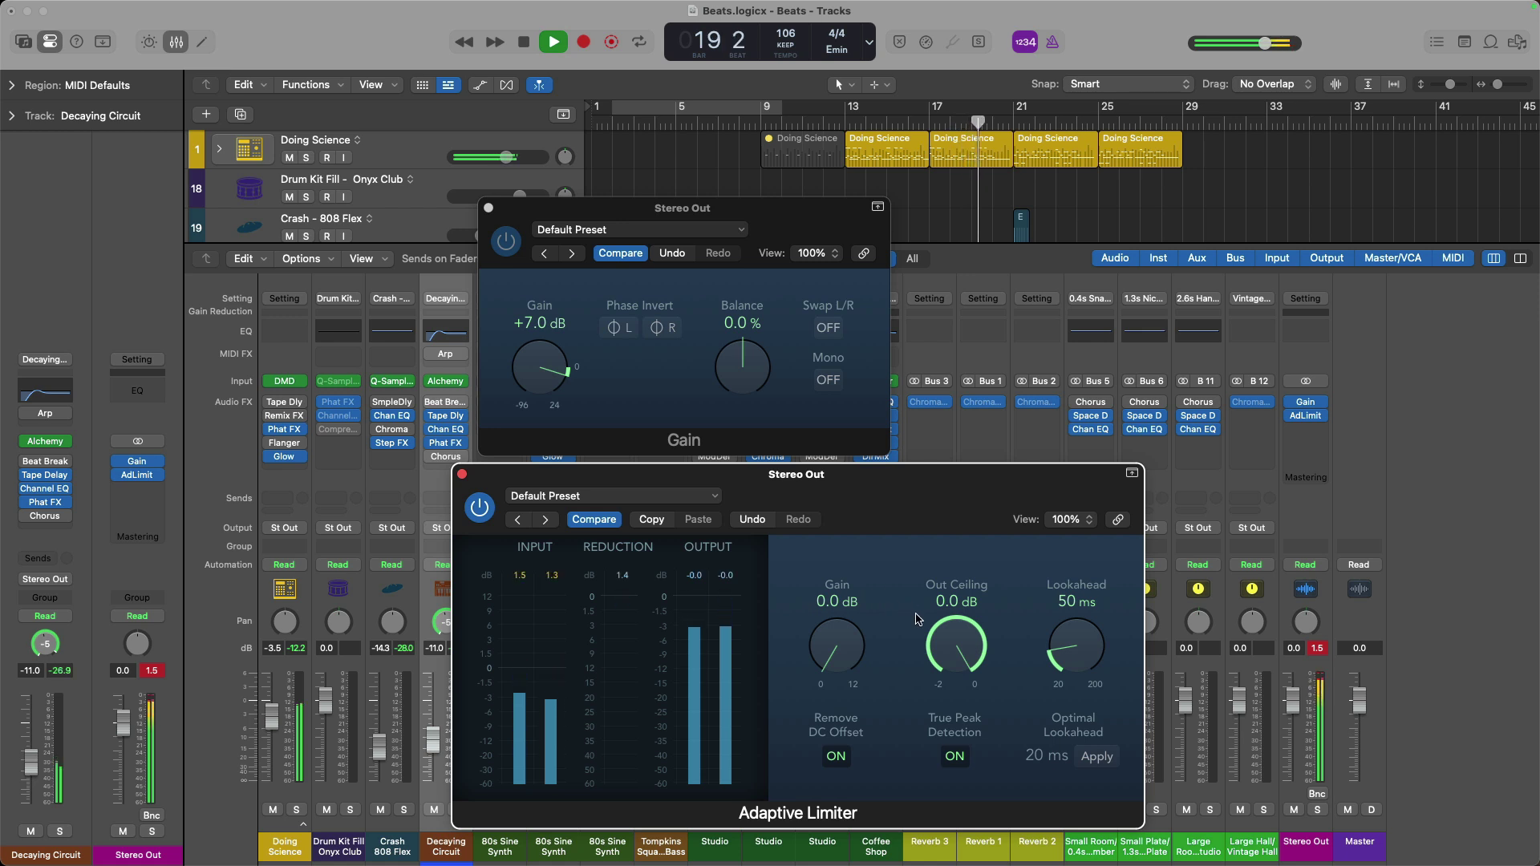
pyautogui.press('space')
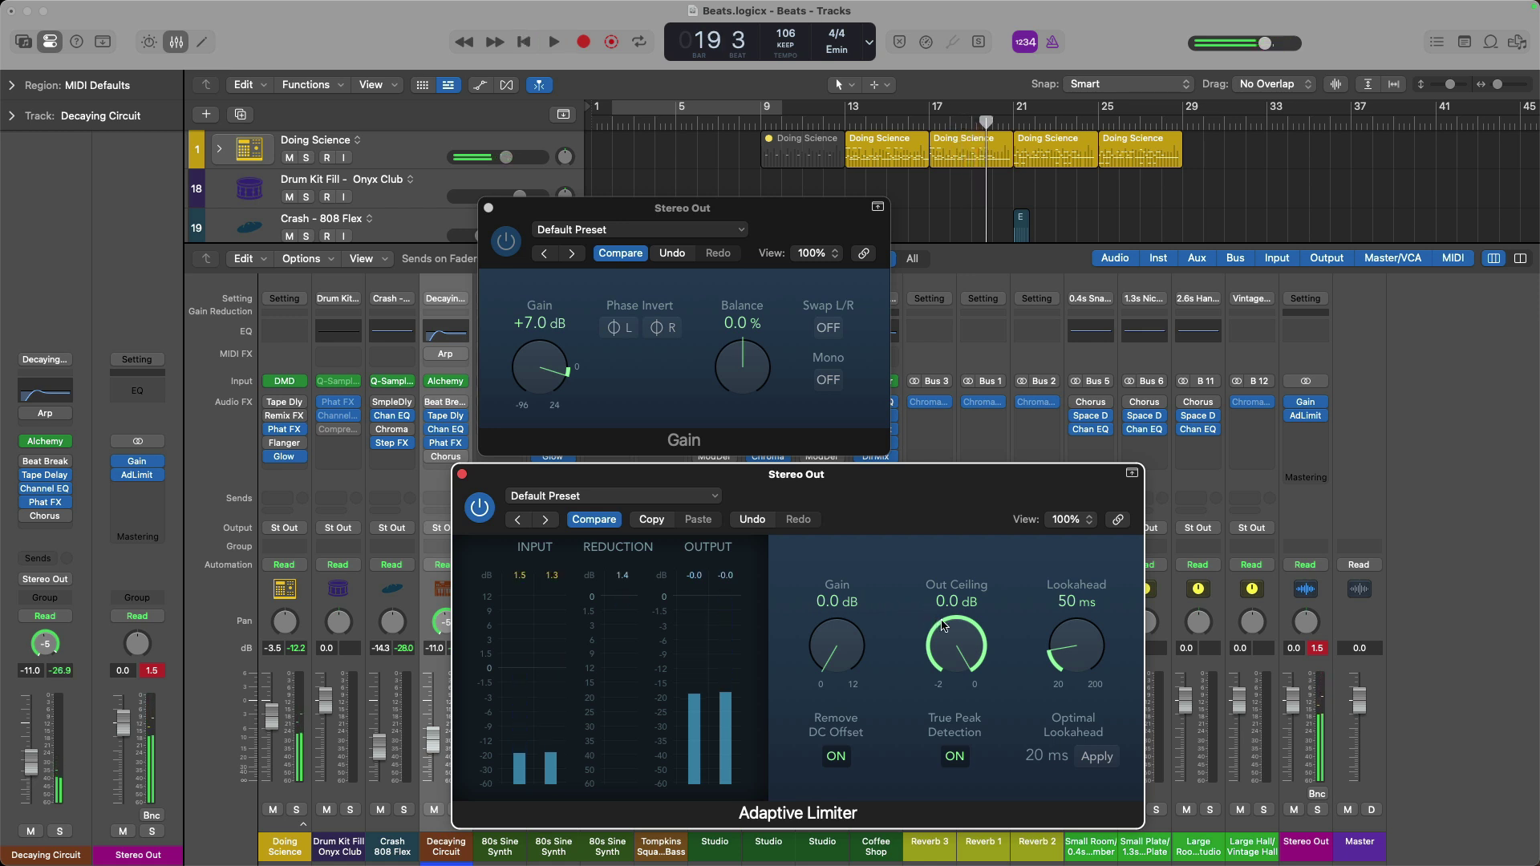
# Return the limiter's Out Ceiling to -1.0 dB and close both plug-in windows.
pyautogui.moveTo(943, 627); pyautogui.dragTo(939, 736)
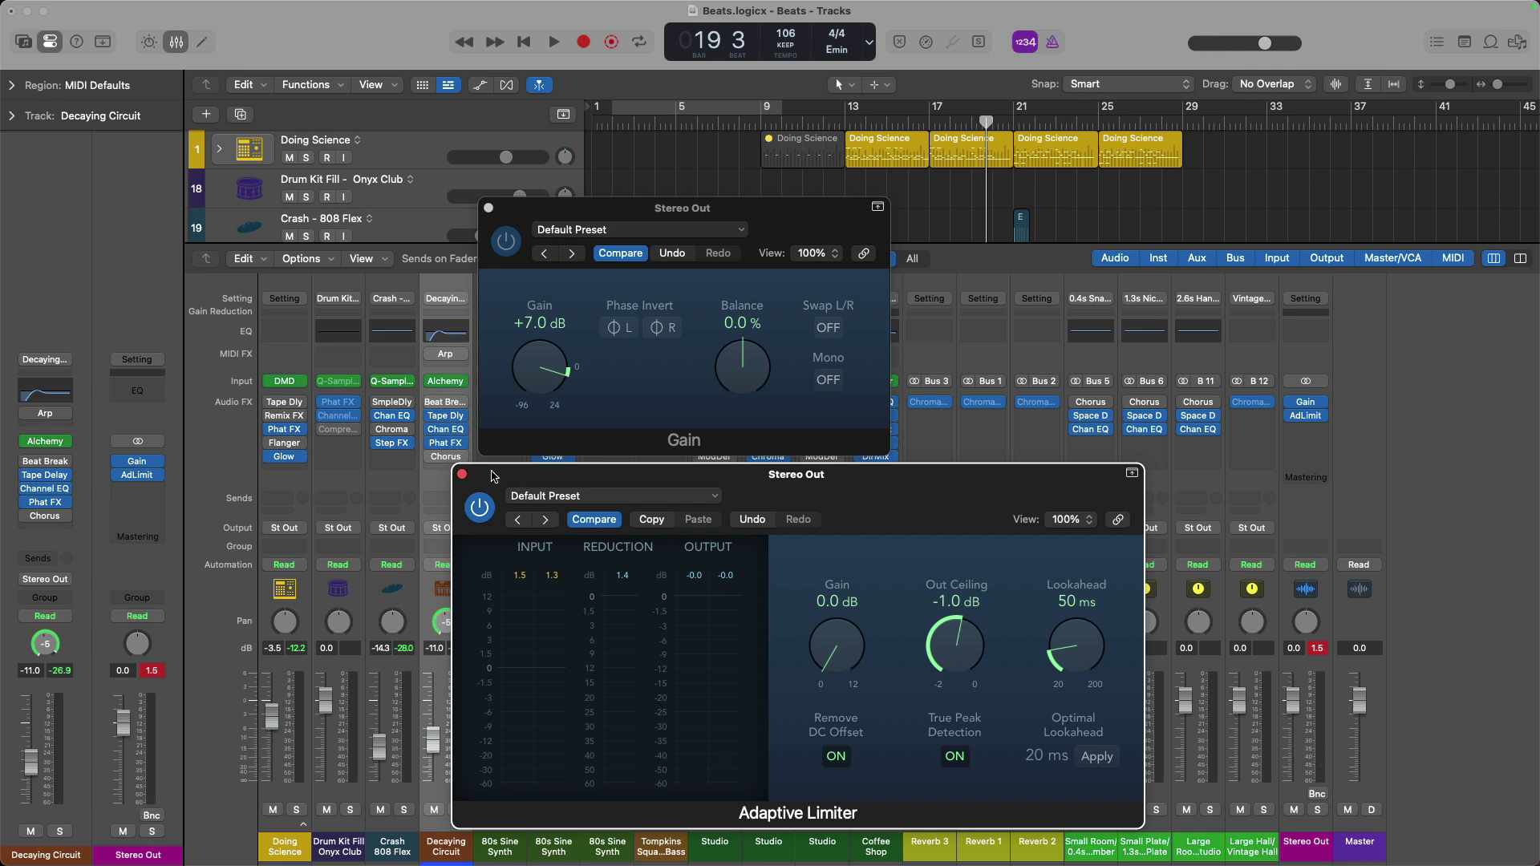
pyautogui.click(462, 475)
pyautogui.click(487, 208)
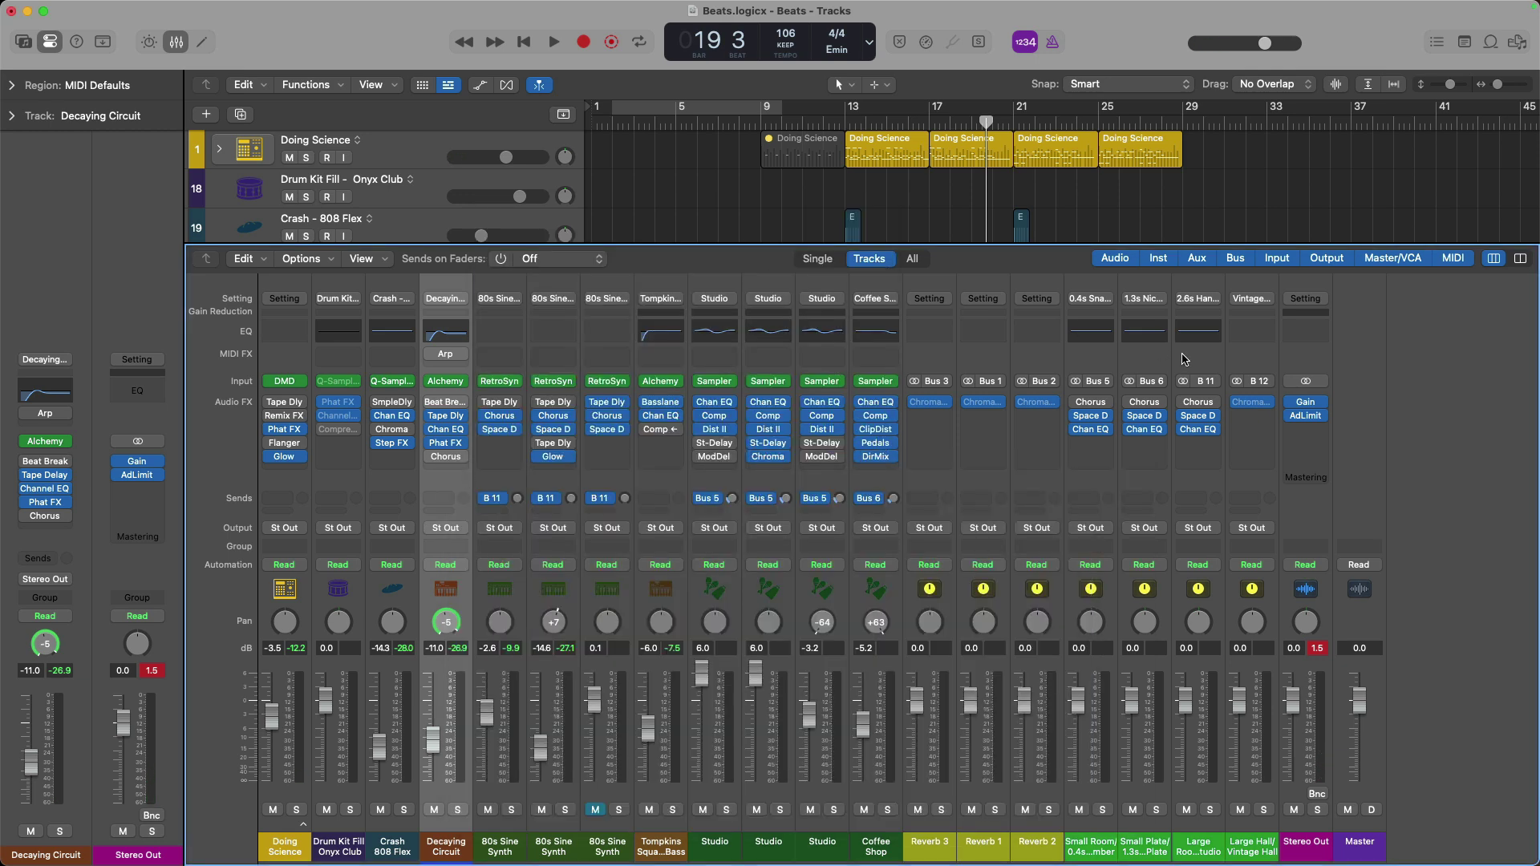
# Reset the peak meters, close the Mixer, and set a cycle range over bars 5 to 29.
pyautogui.click(1318, 648)
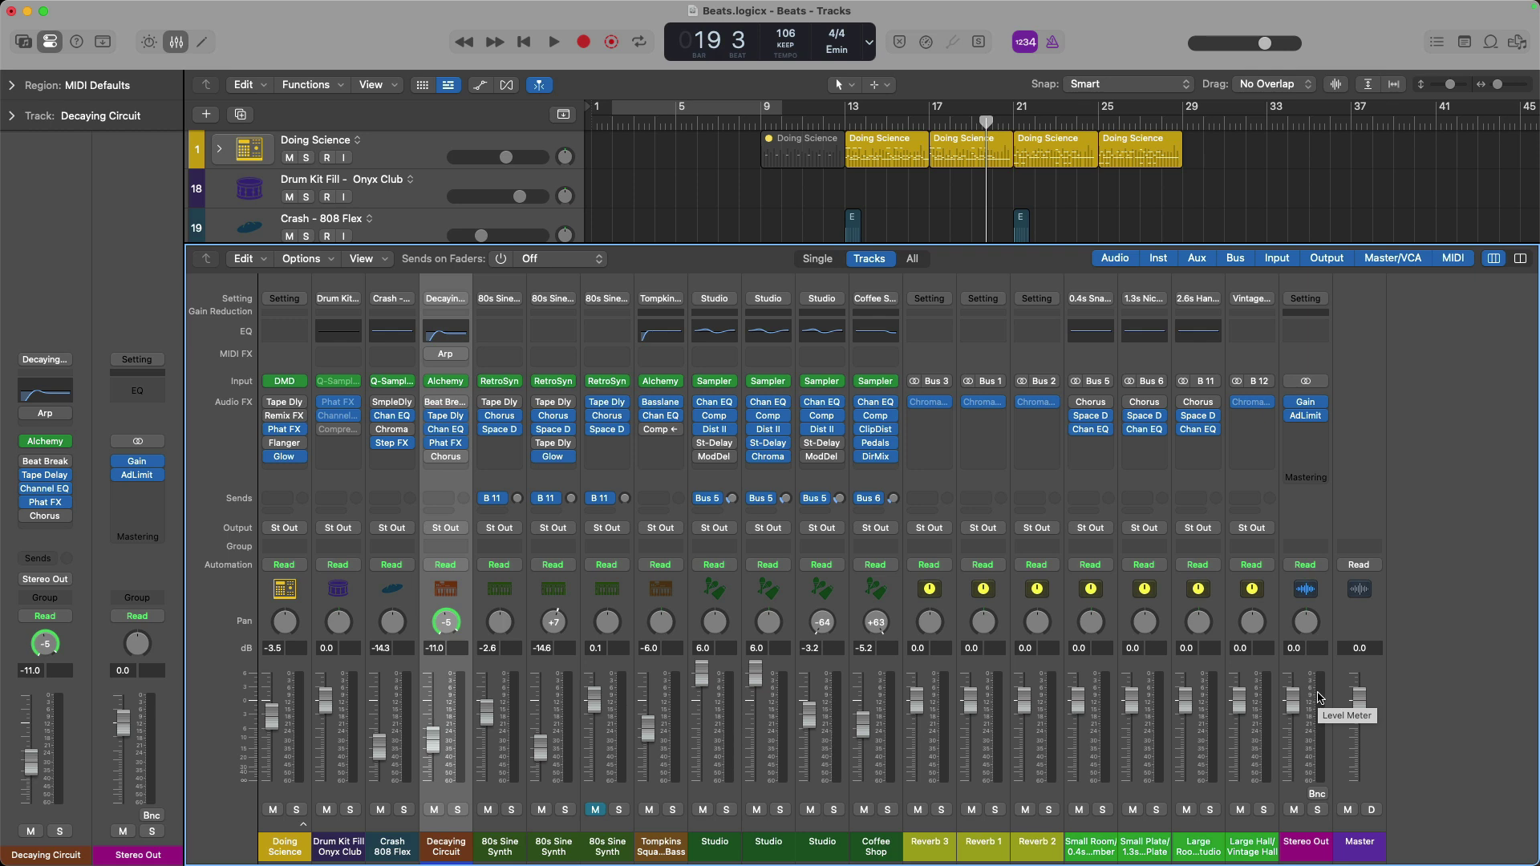
pyautogui.moveTo(1293, 417)
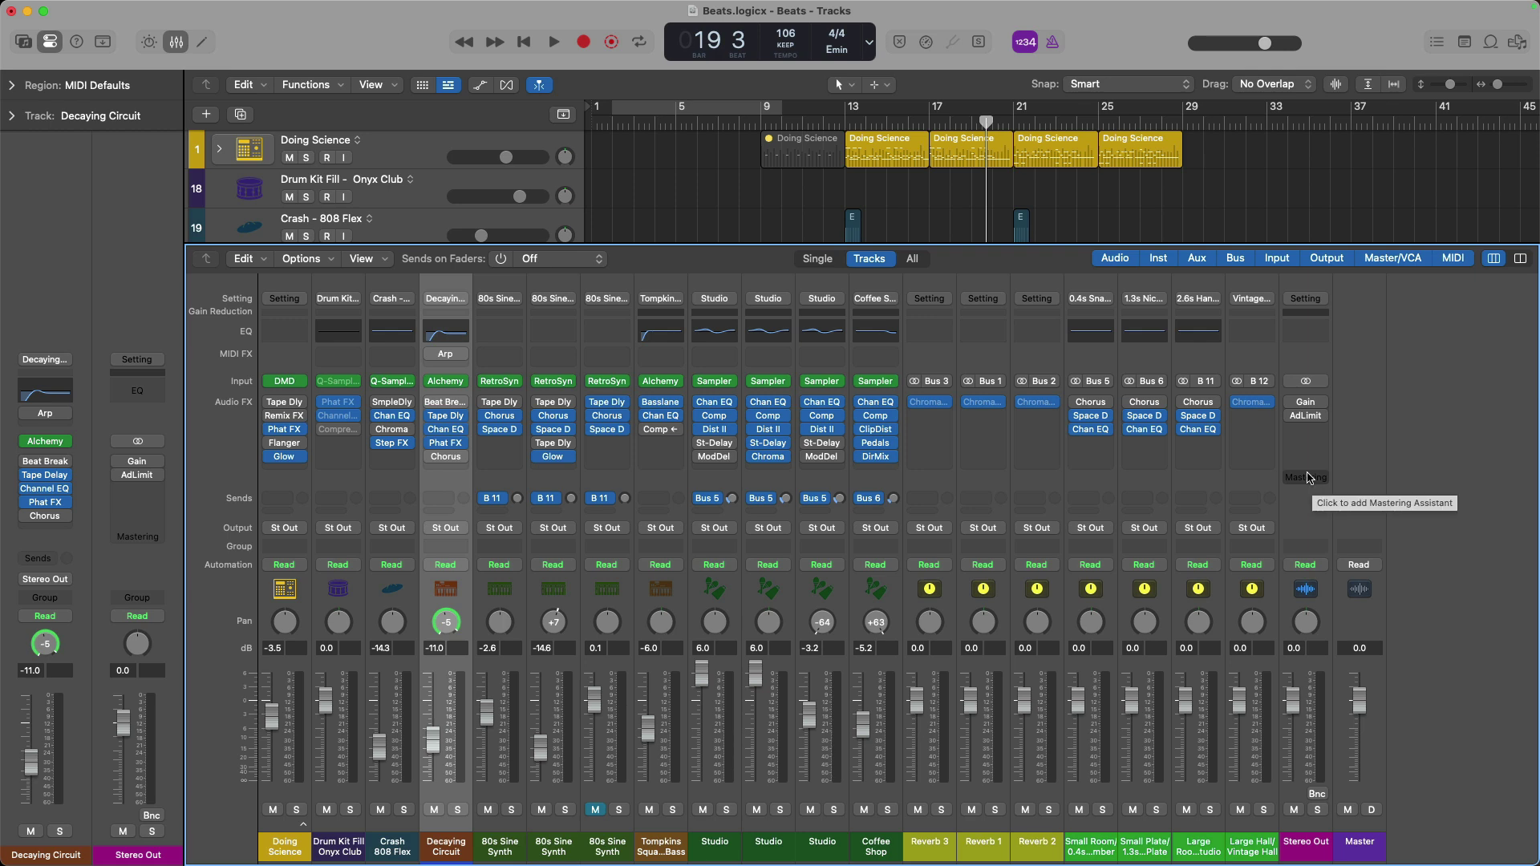
pyautogui.press('x')
pyautogui.moveTo(676, 110); pyautogui.dragTo(1126, 154)
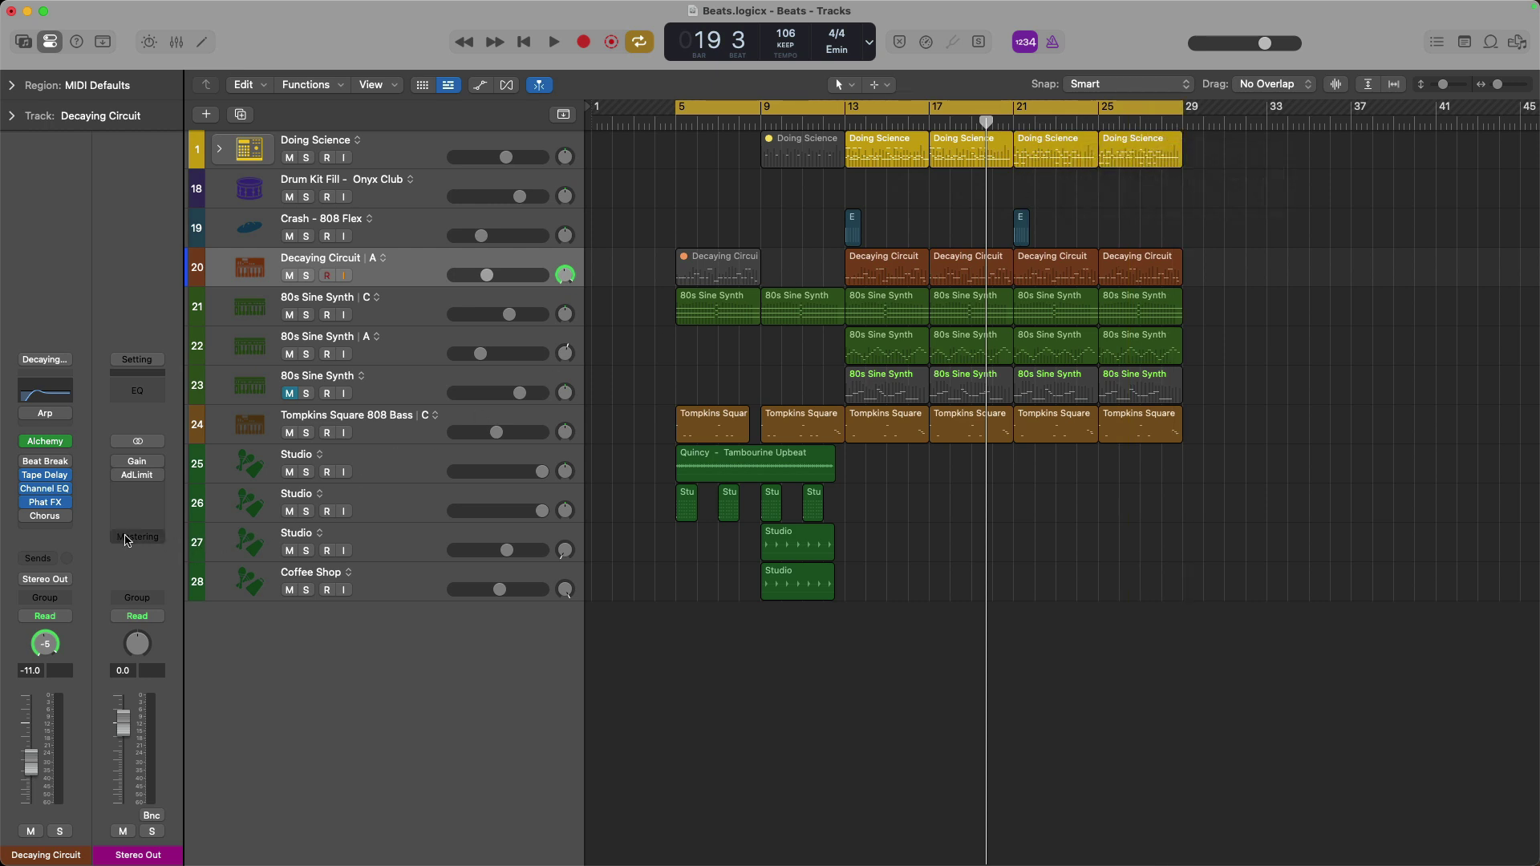
# Add a Mastering Assistant to Stereo Out and play the mix from around bar 13.
pyautogui.click(126, 537)
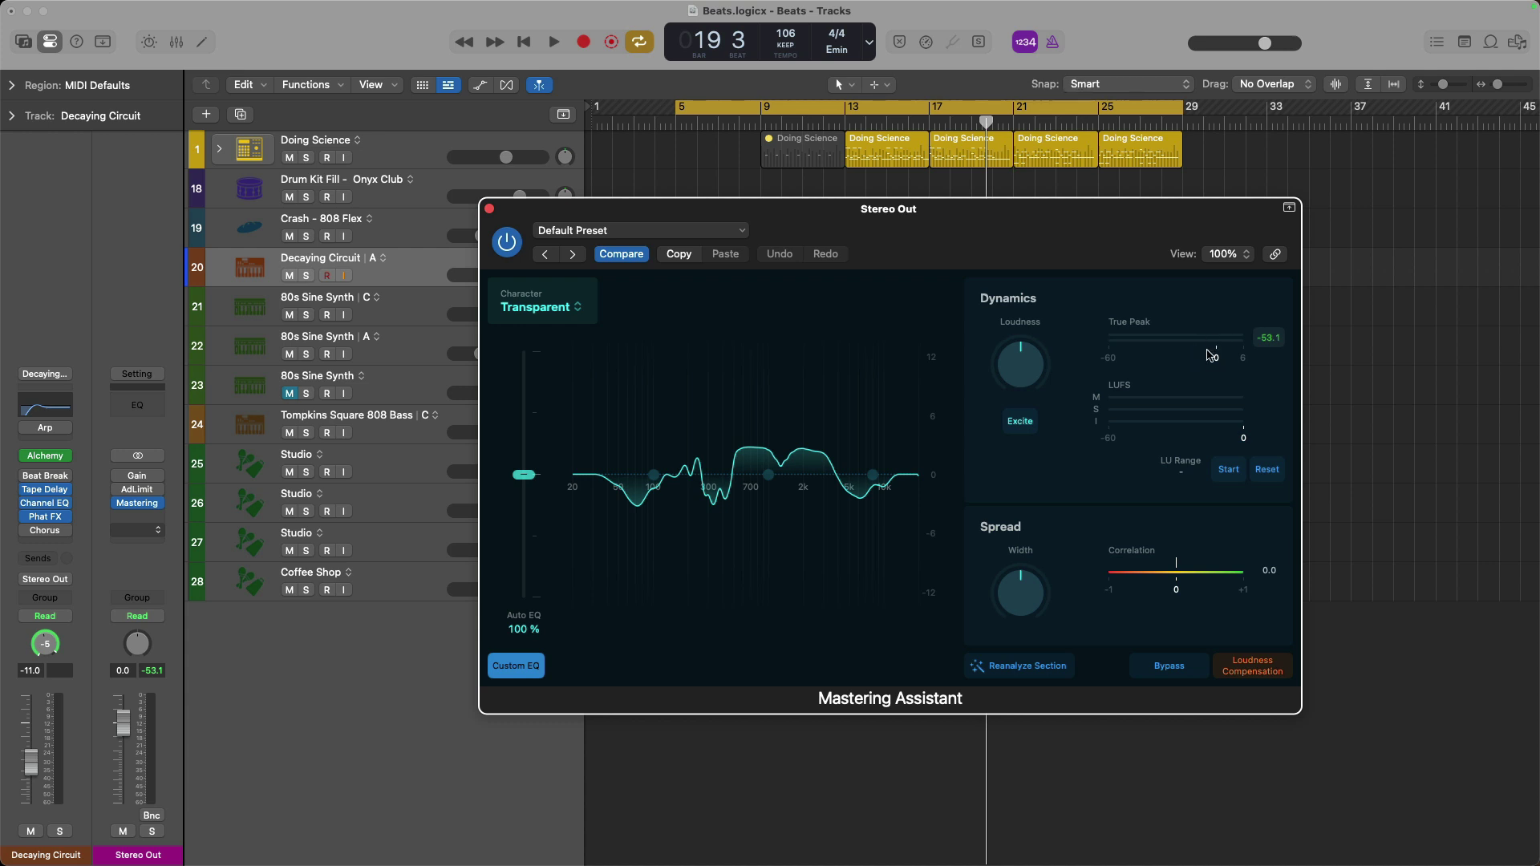
pyautogui.press('space')
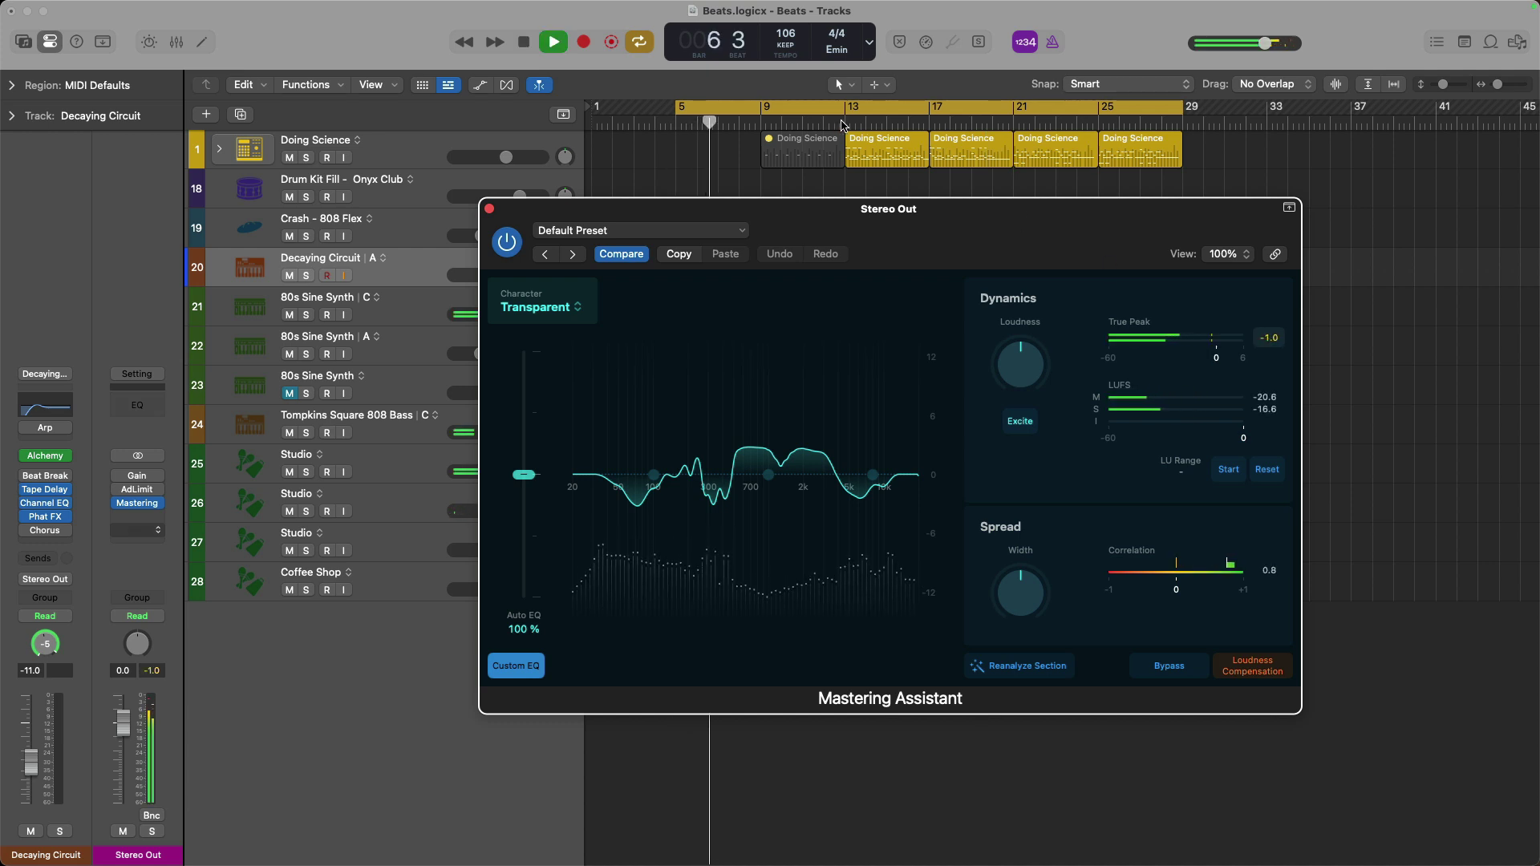
pyautogui.click(842, 126)
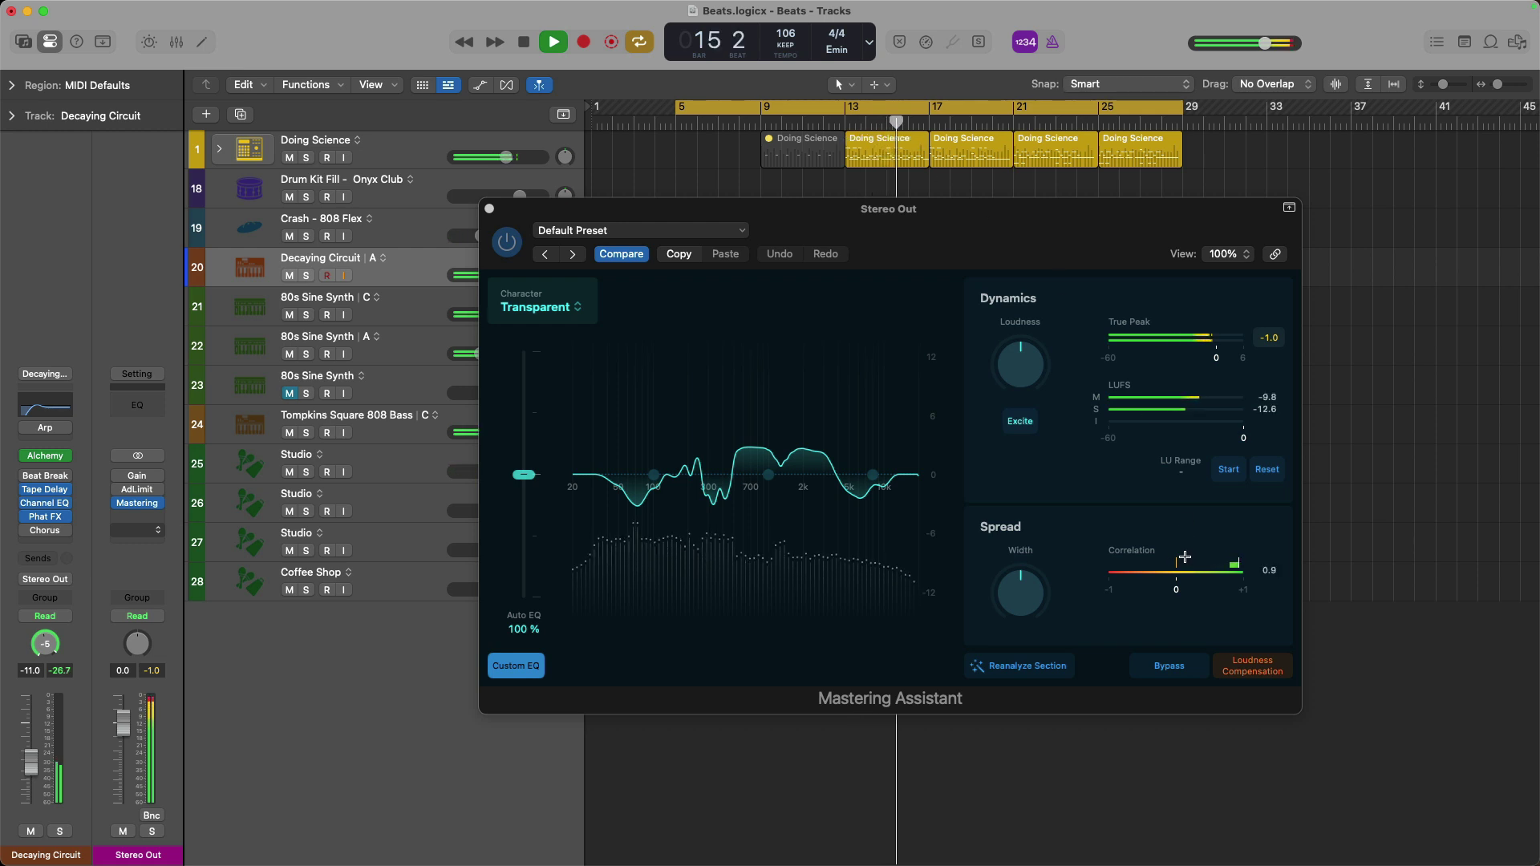
pyautogui.press('space')
# Close the Mastering Assistant, reopen it from the Stereo Out slot, and close it again.
pyautogui.click(489, 208)
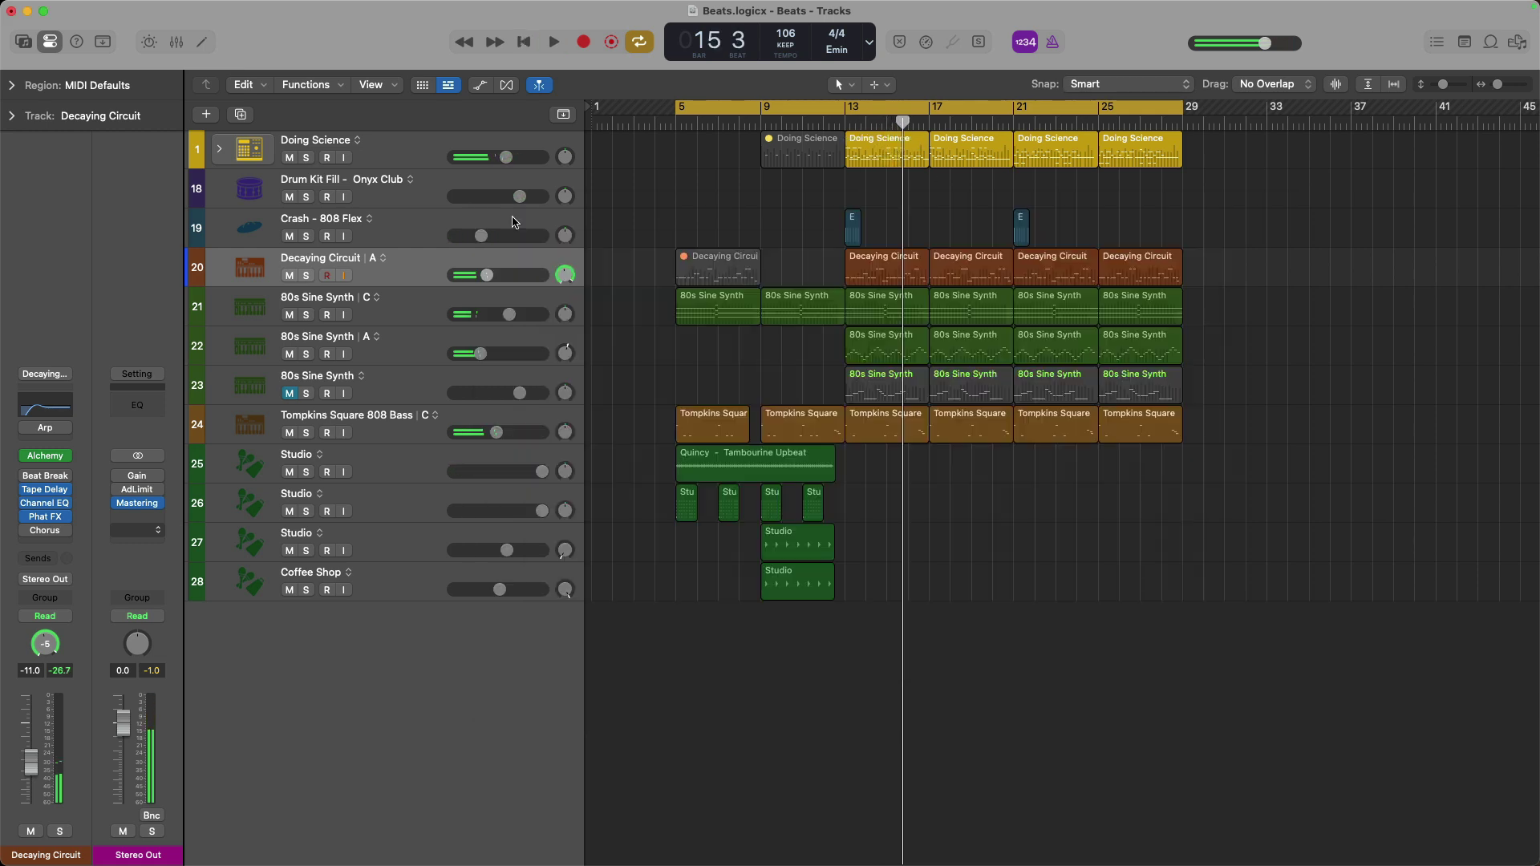
pyautogui.click(142, 508)
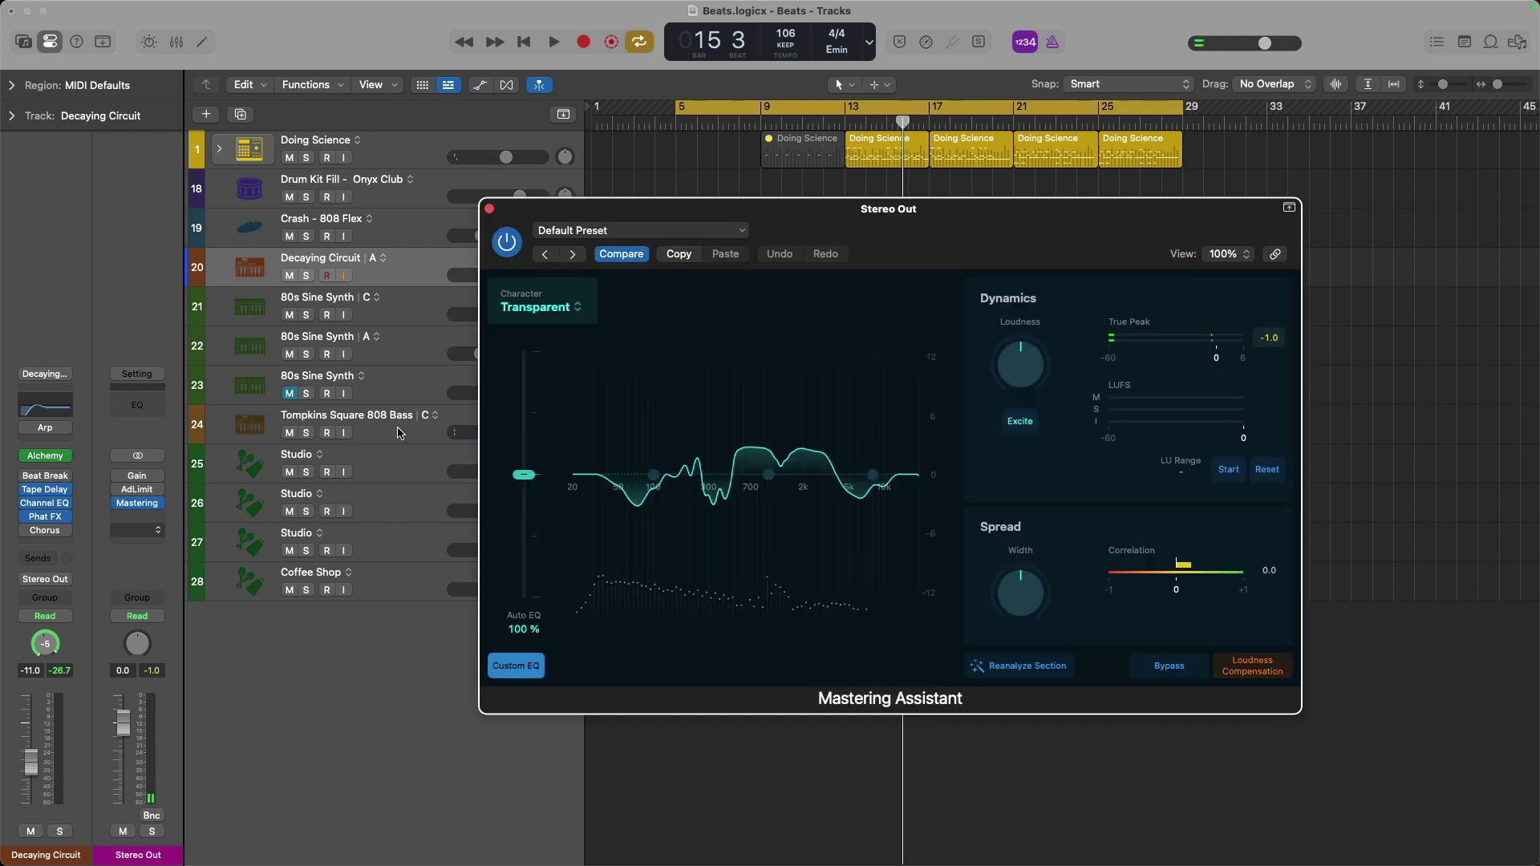
pyautogui.click(491, 210)
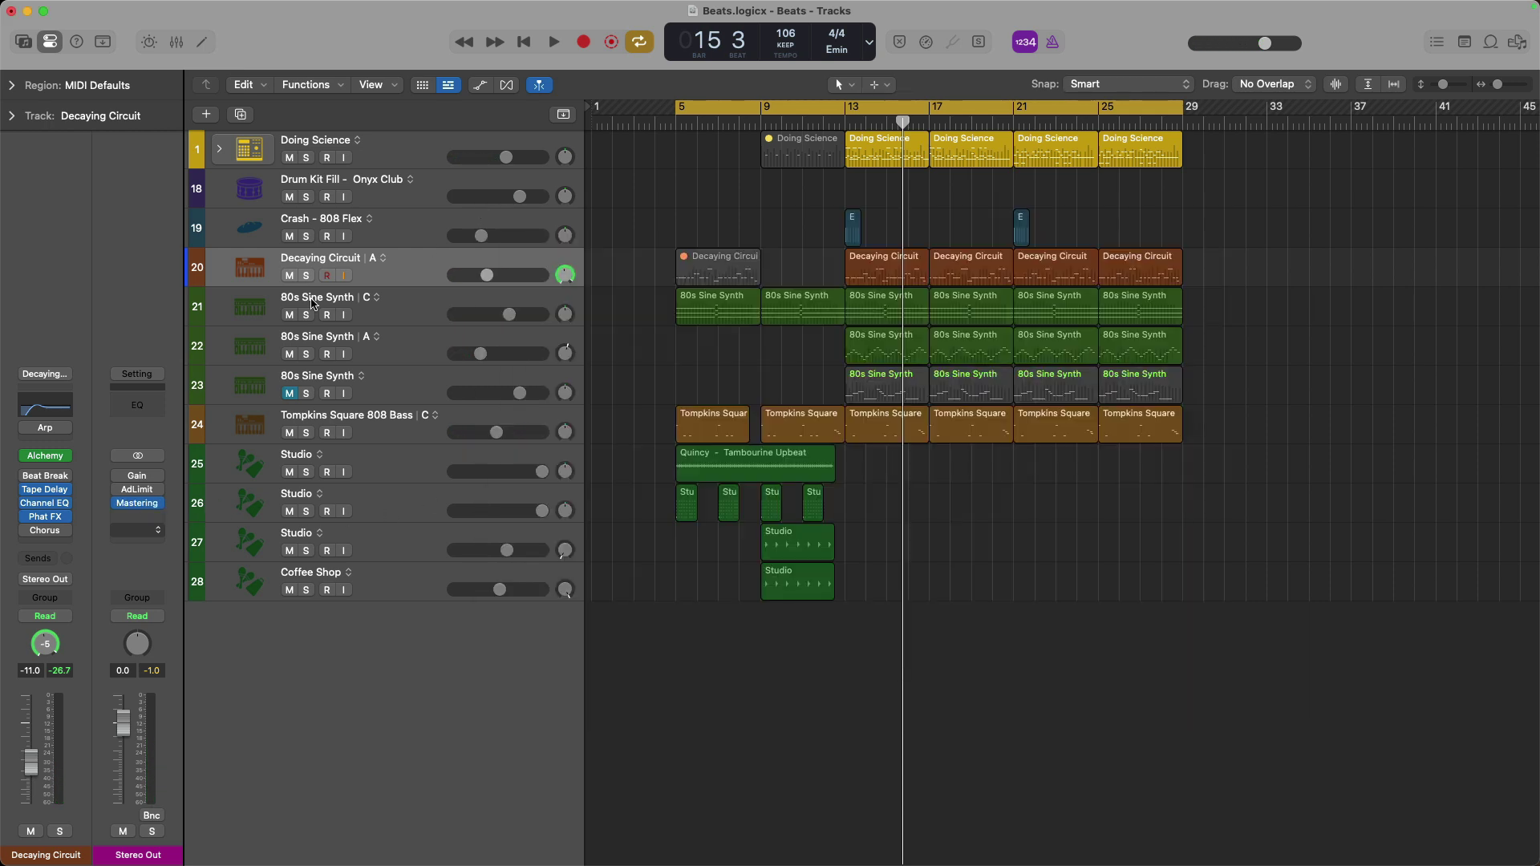
# Check the Stereo Out Adaptive Limiter settings and turn off the bar 5–29 cycle range.
pyautogui.click(136, 490)
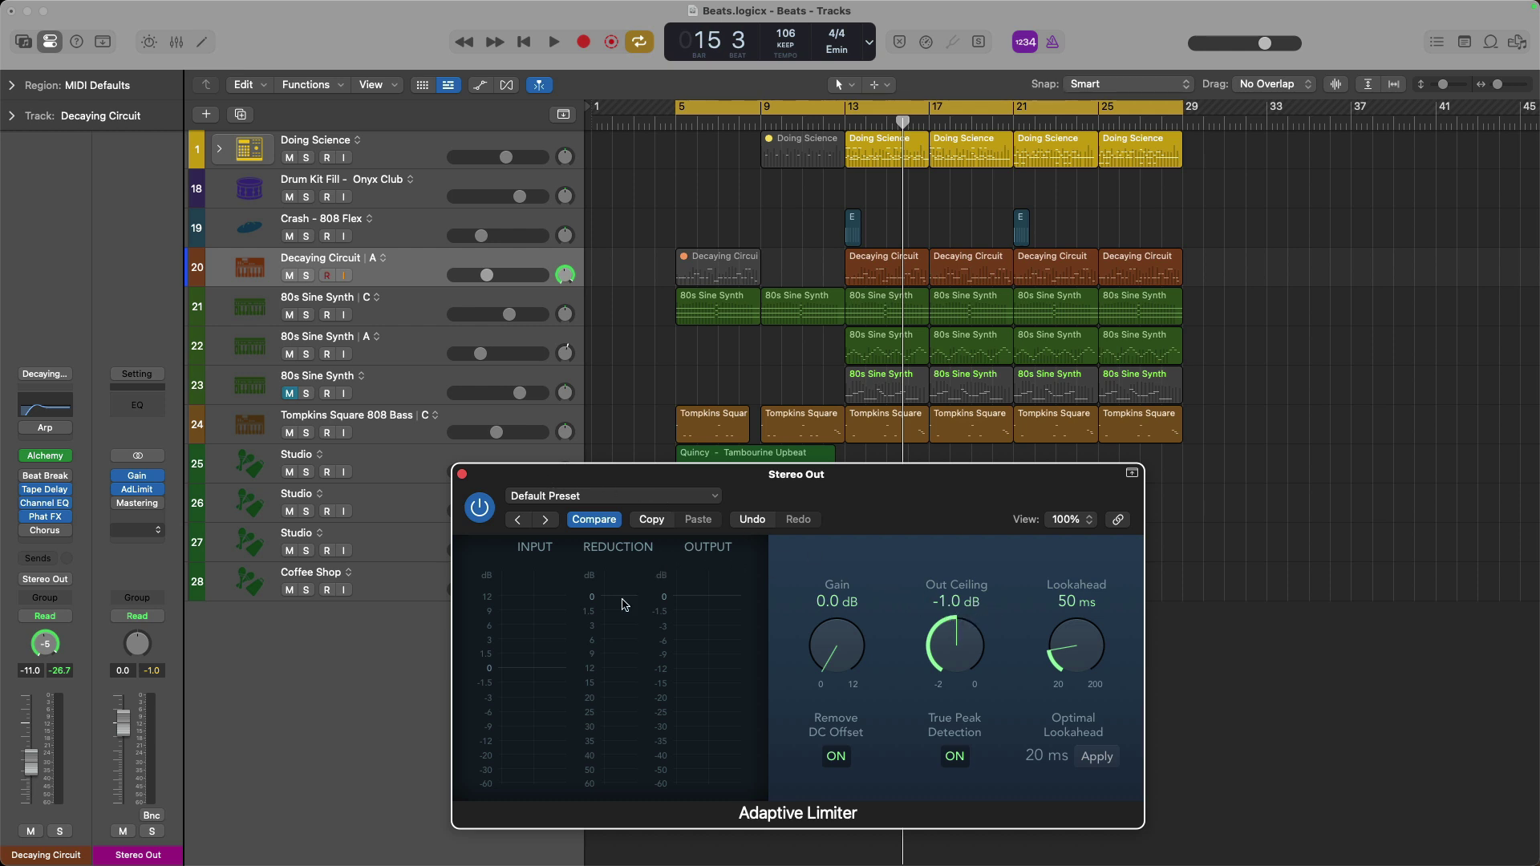
pyautogui.click(462, 474)
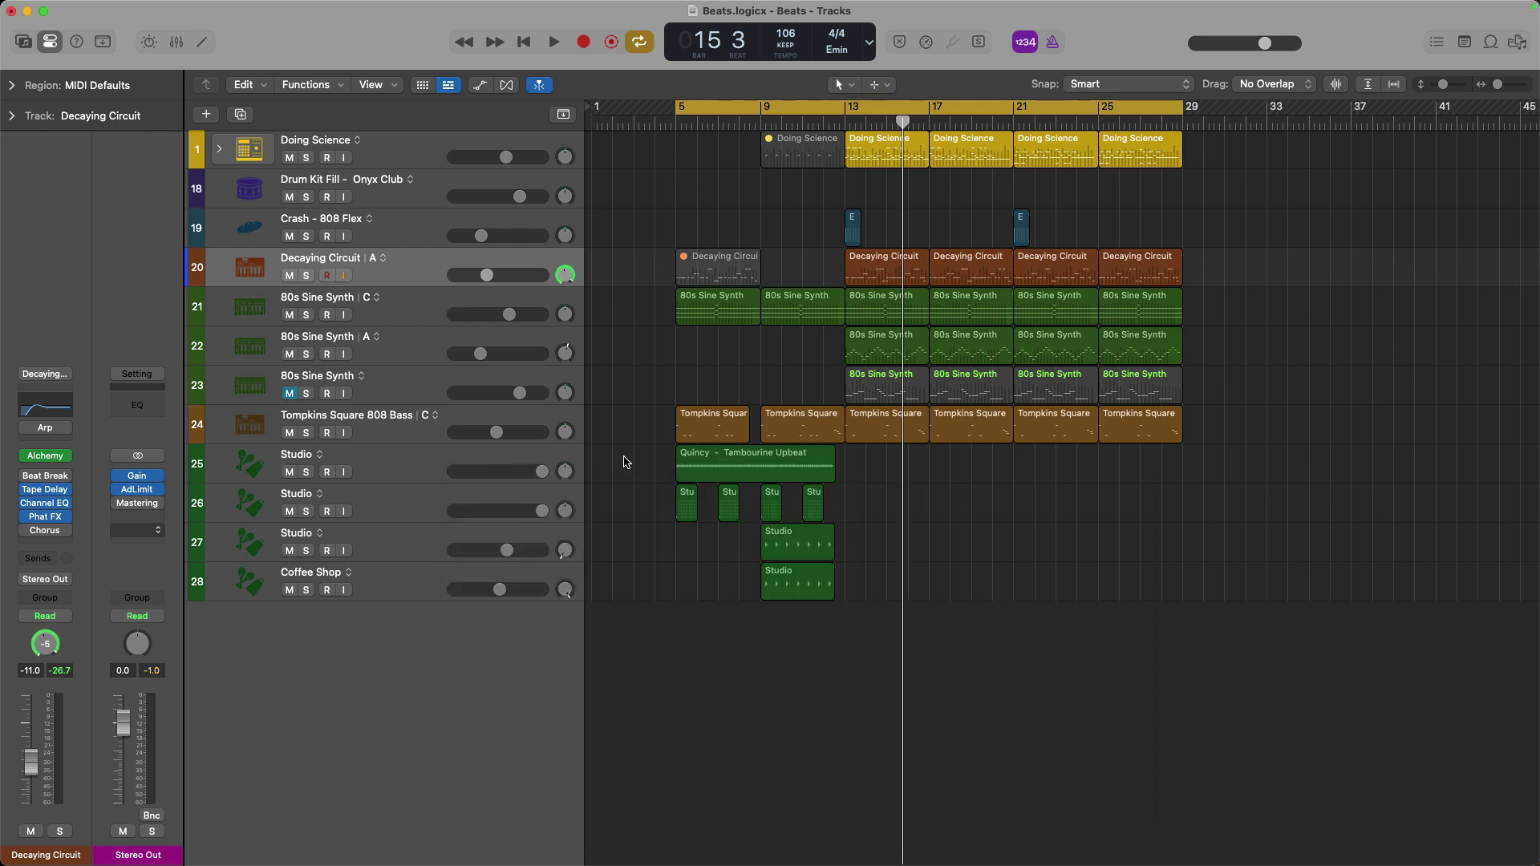
pyautogui.press('c')
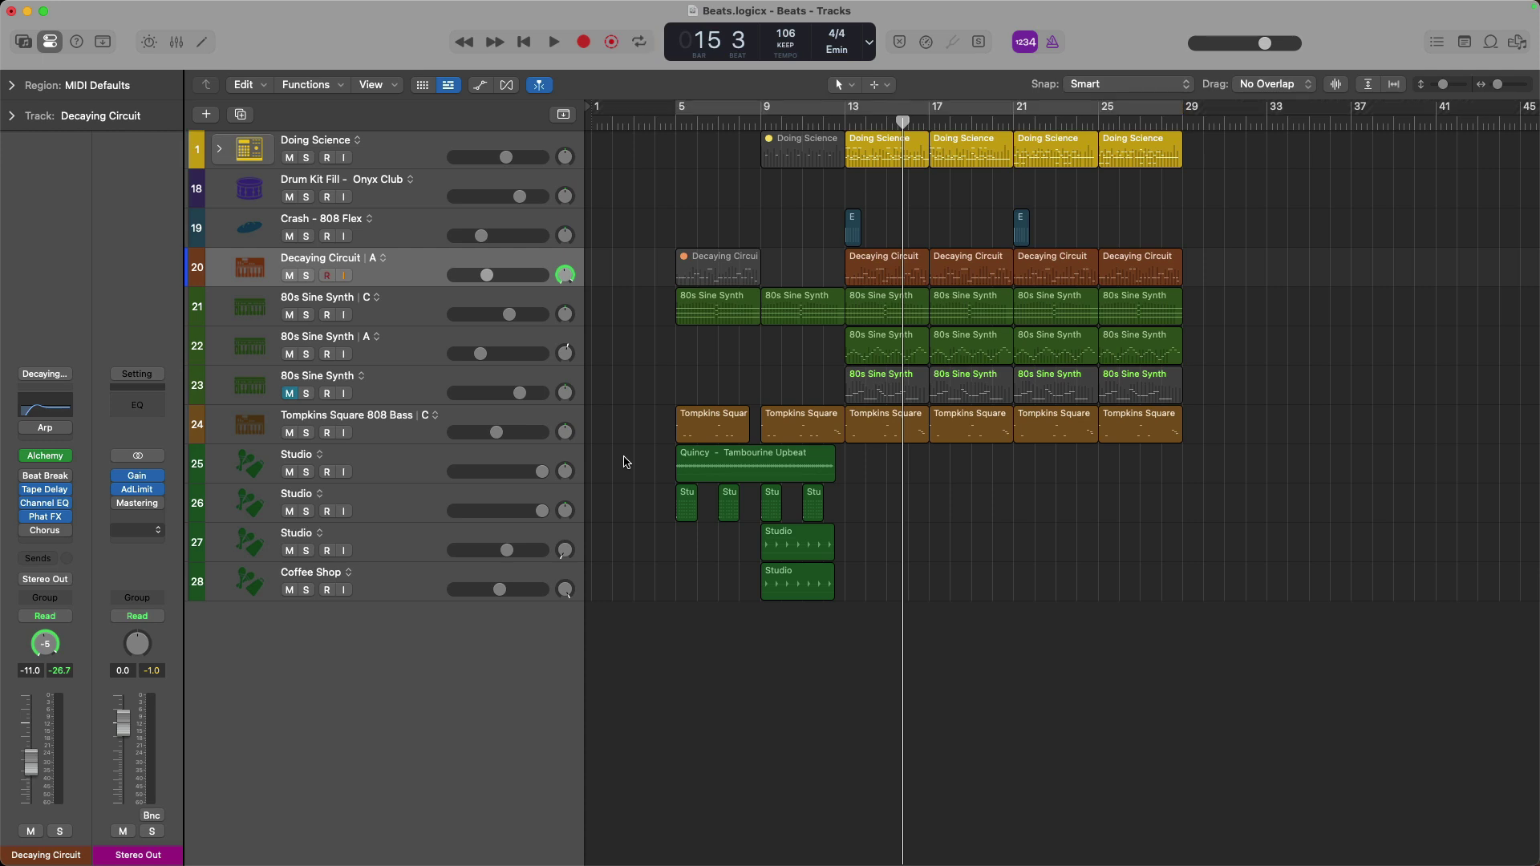
# Choose File > Bounce > Project or Section.
pyautogui.click(116, 9)
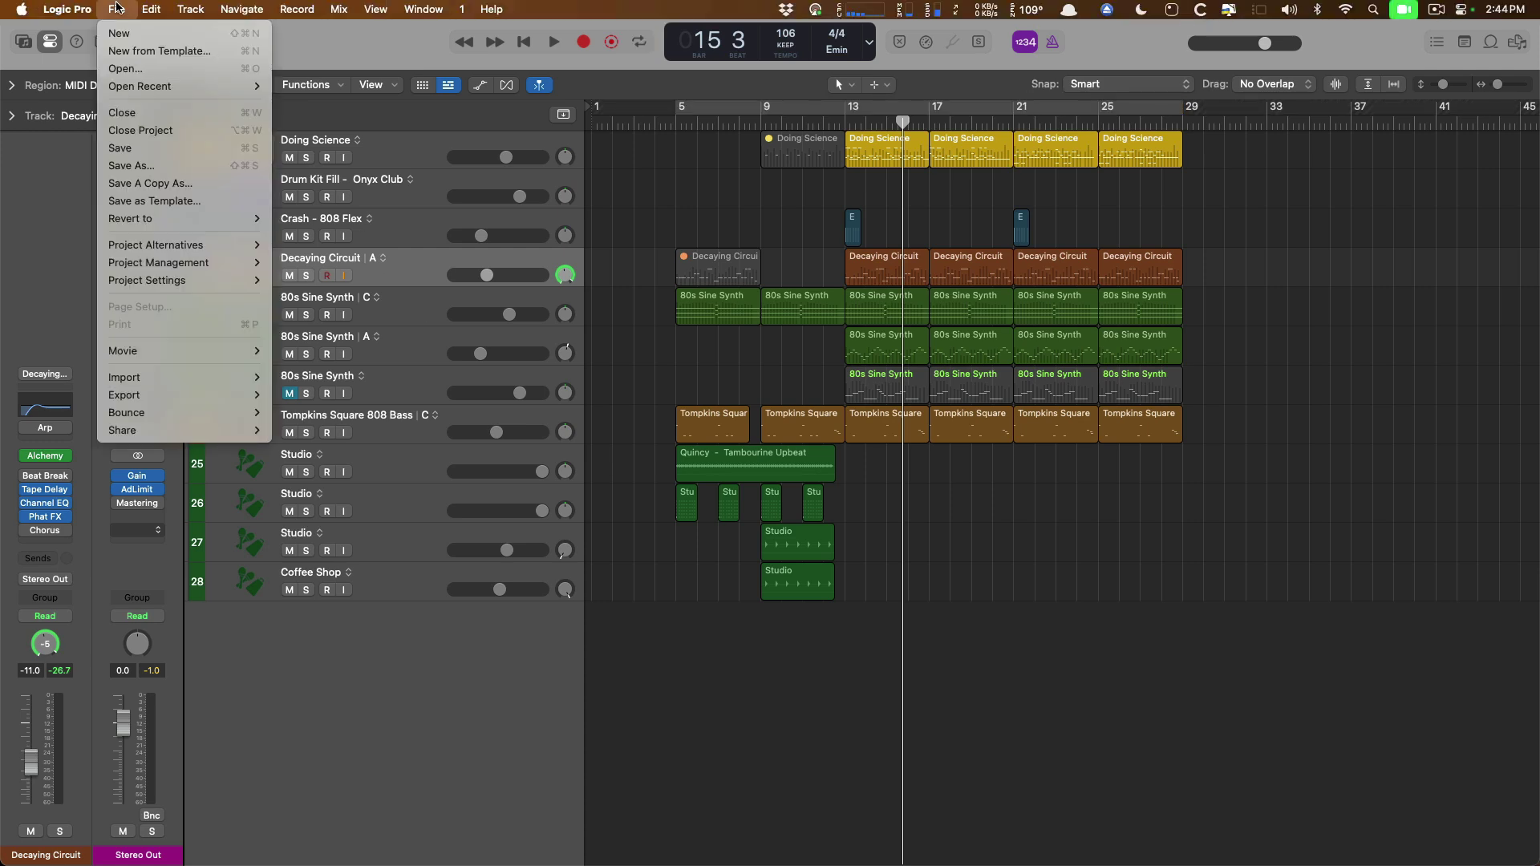
pyautogui.moveTo(152, 412)
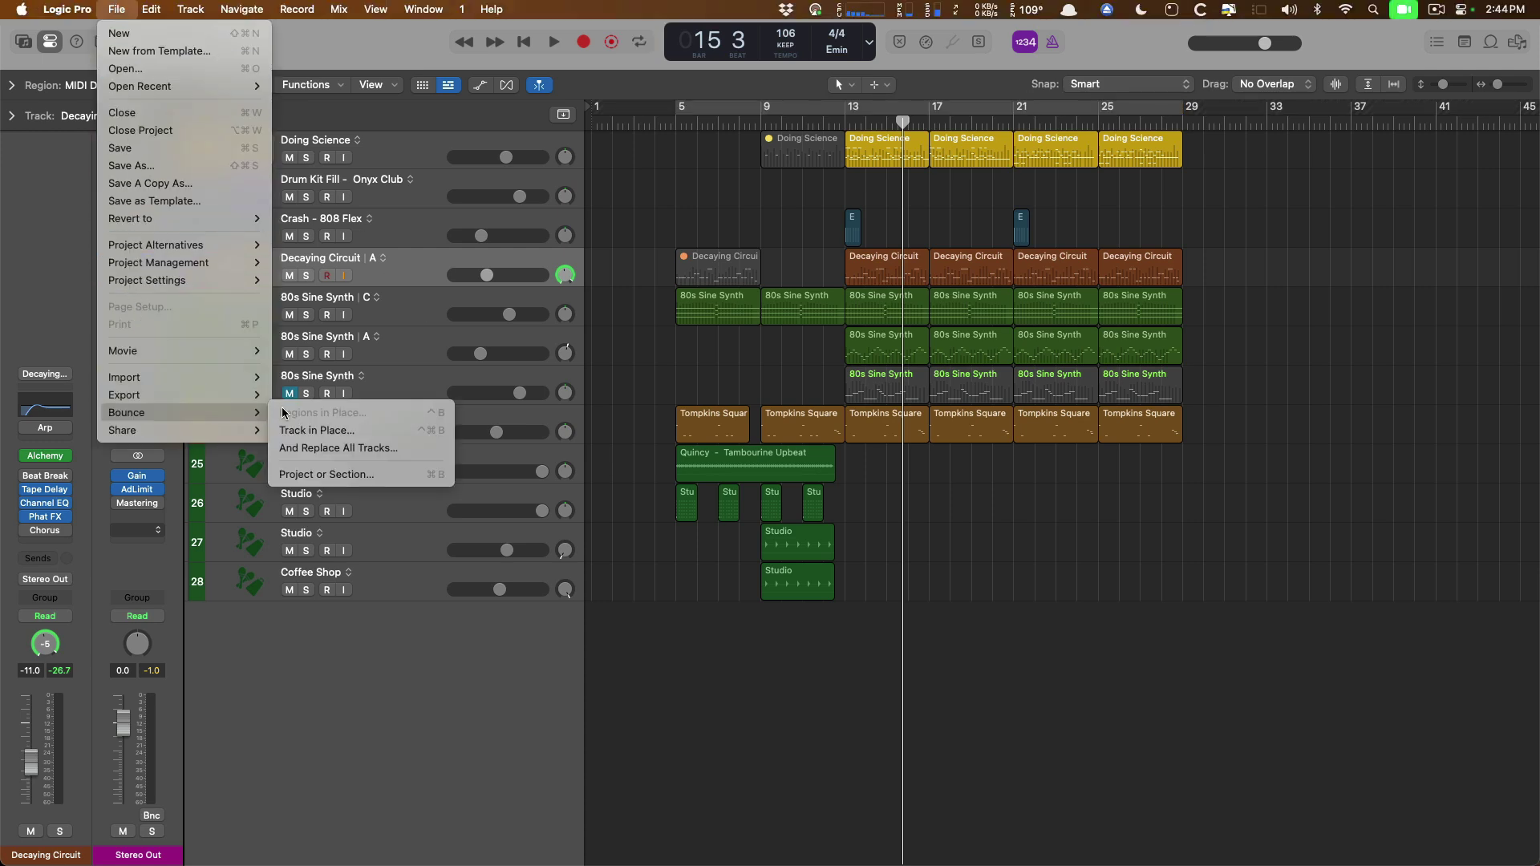
pyautogui.click(438, 483)
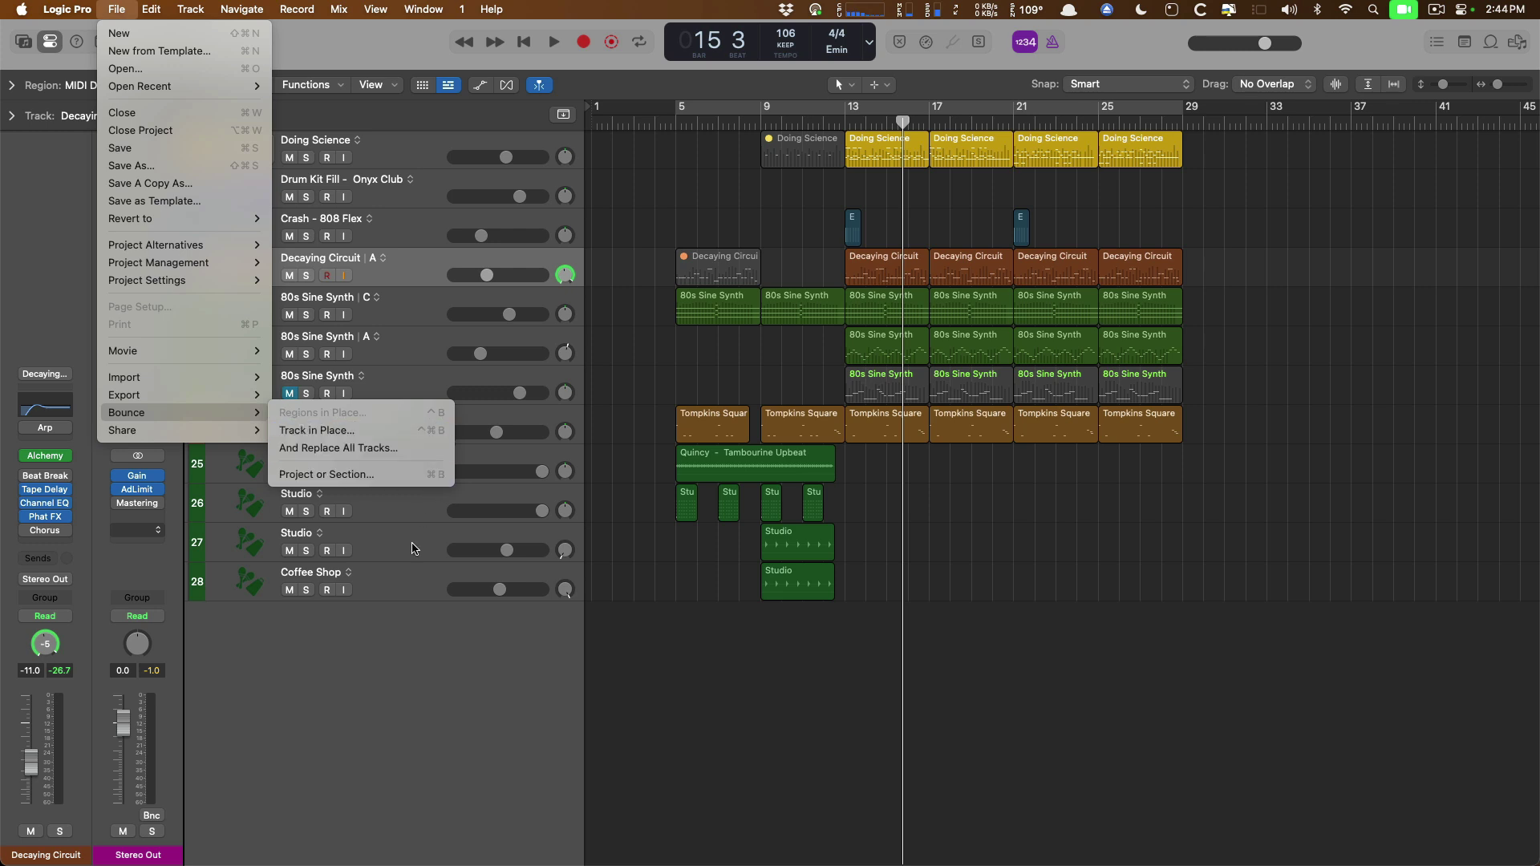
# Open the Bounce dialog from Stereo Out and add MP3 alongside PCM as output formats.
pyautogui.click(152, 815)
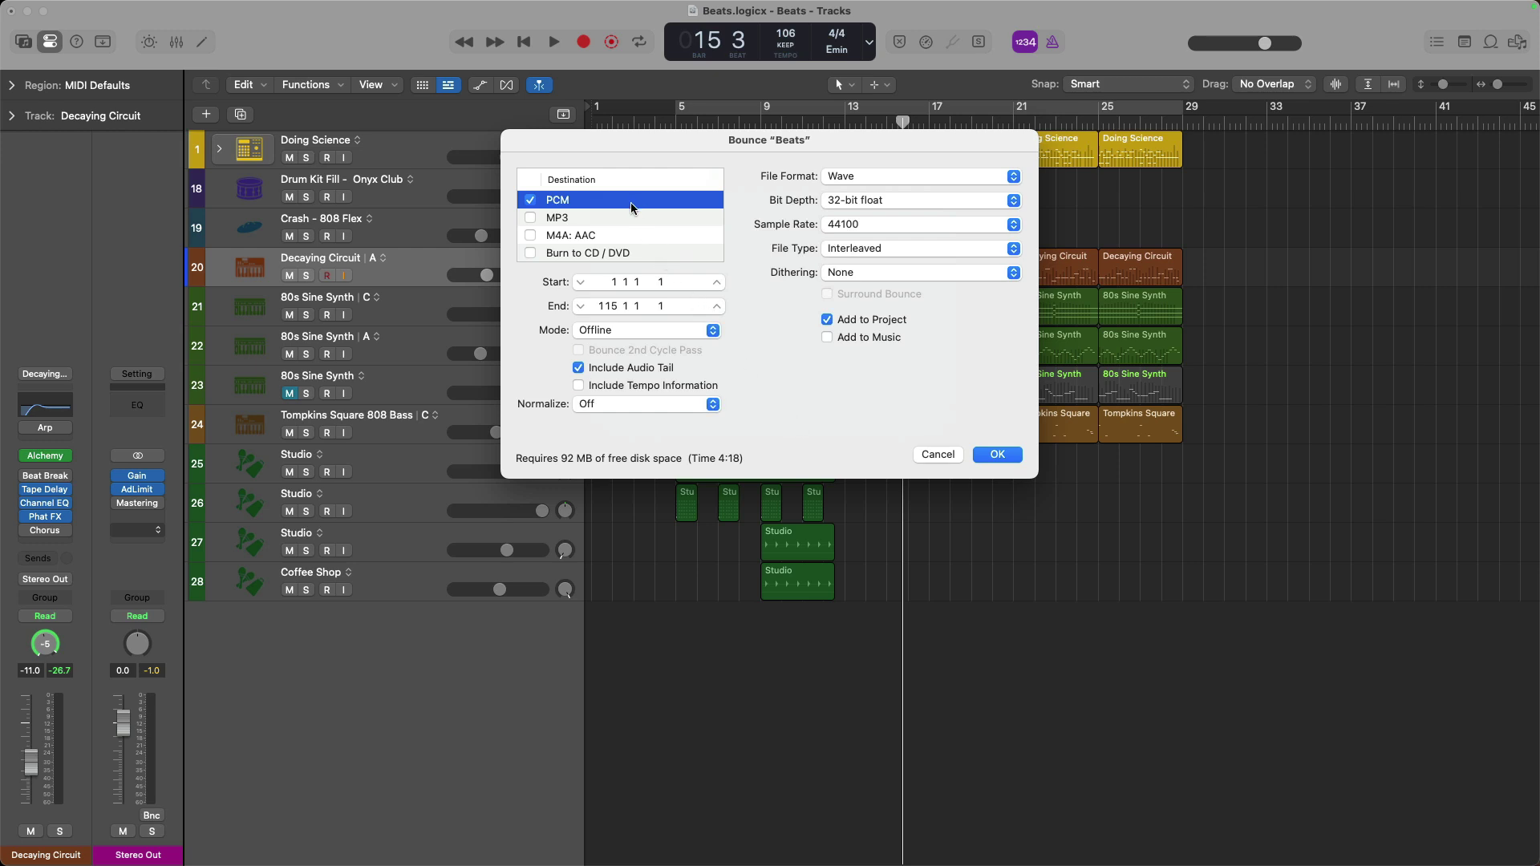
pyautogui.click(689, 218)
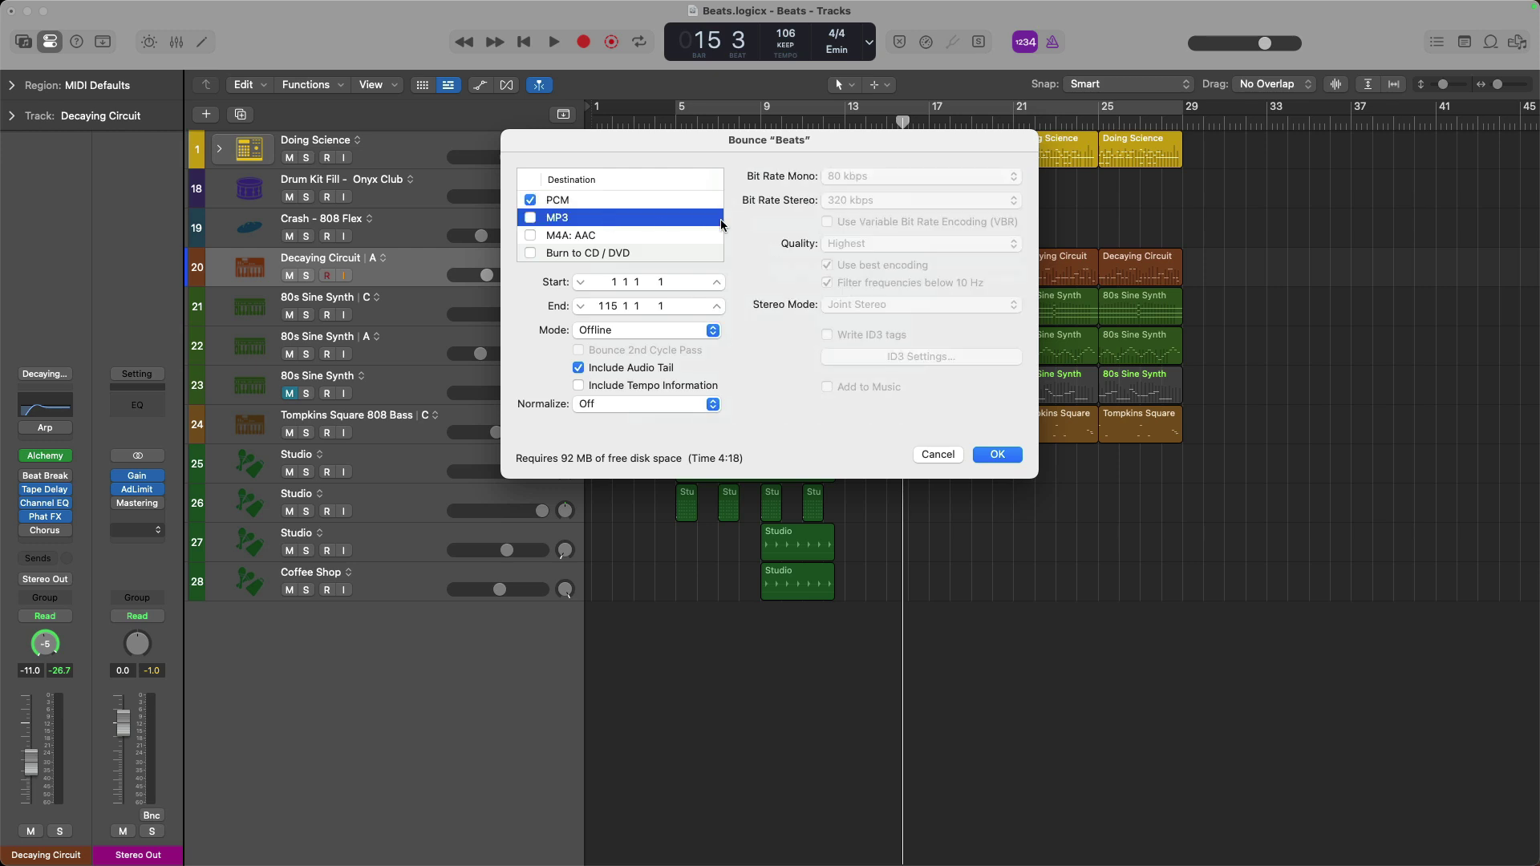
pyautogui.click(530, 217)
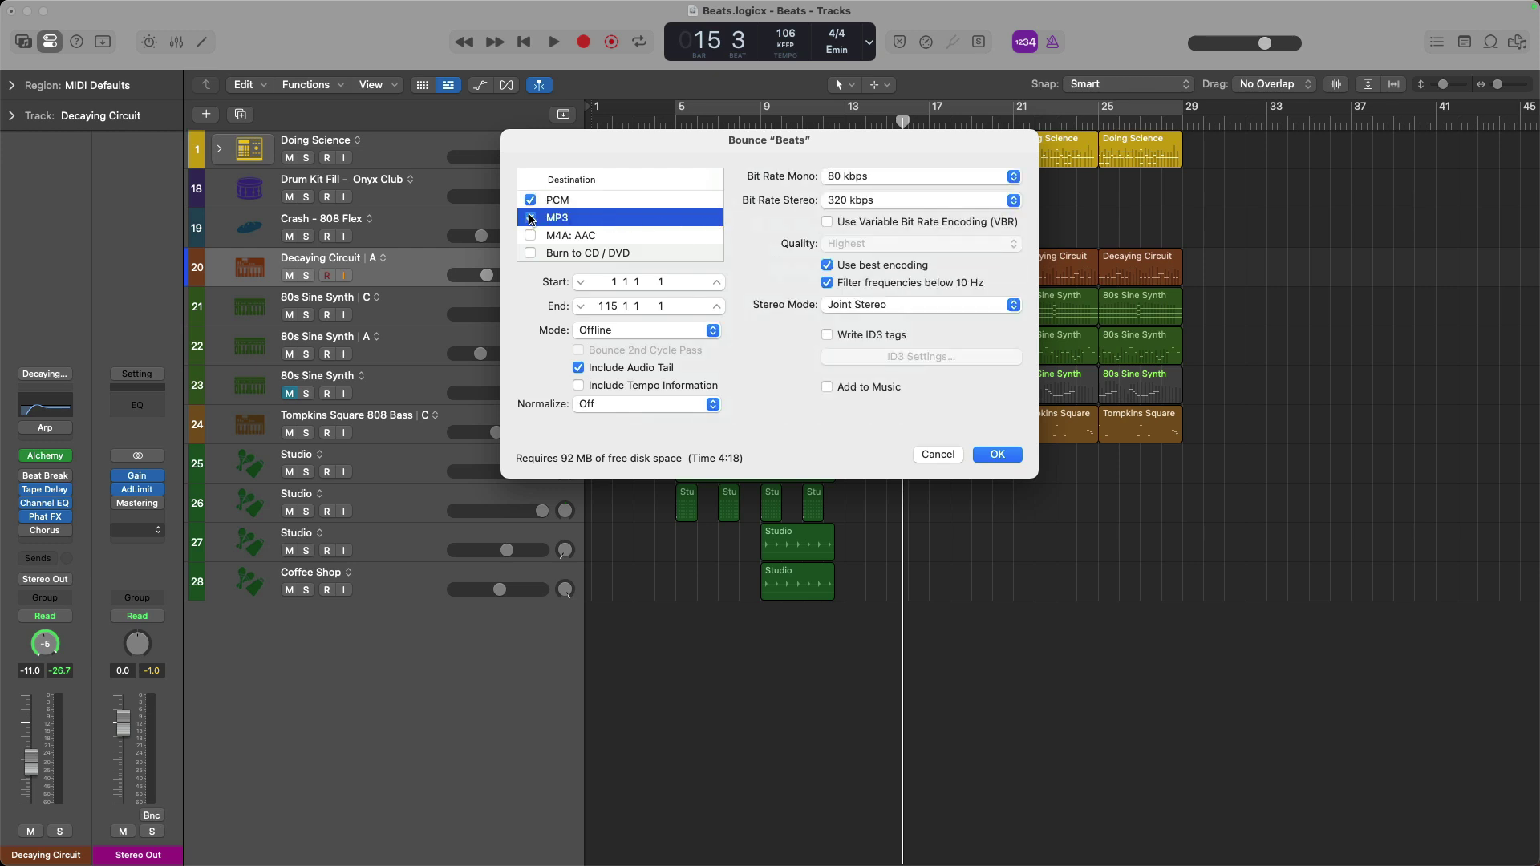
pyautogui.click(588, 202)
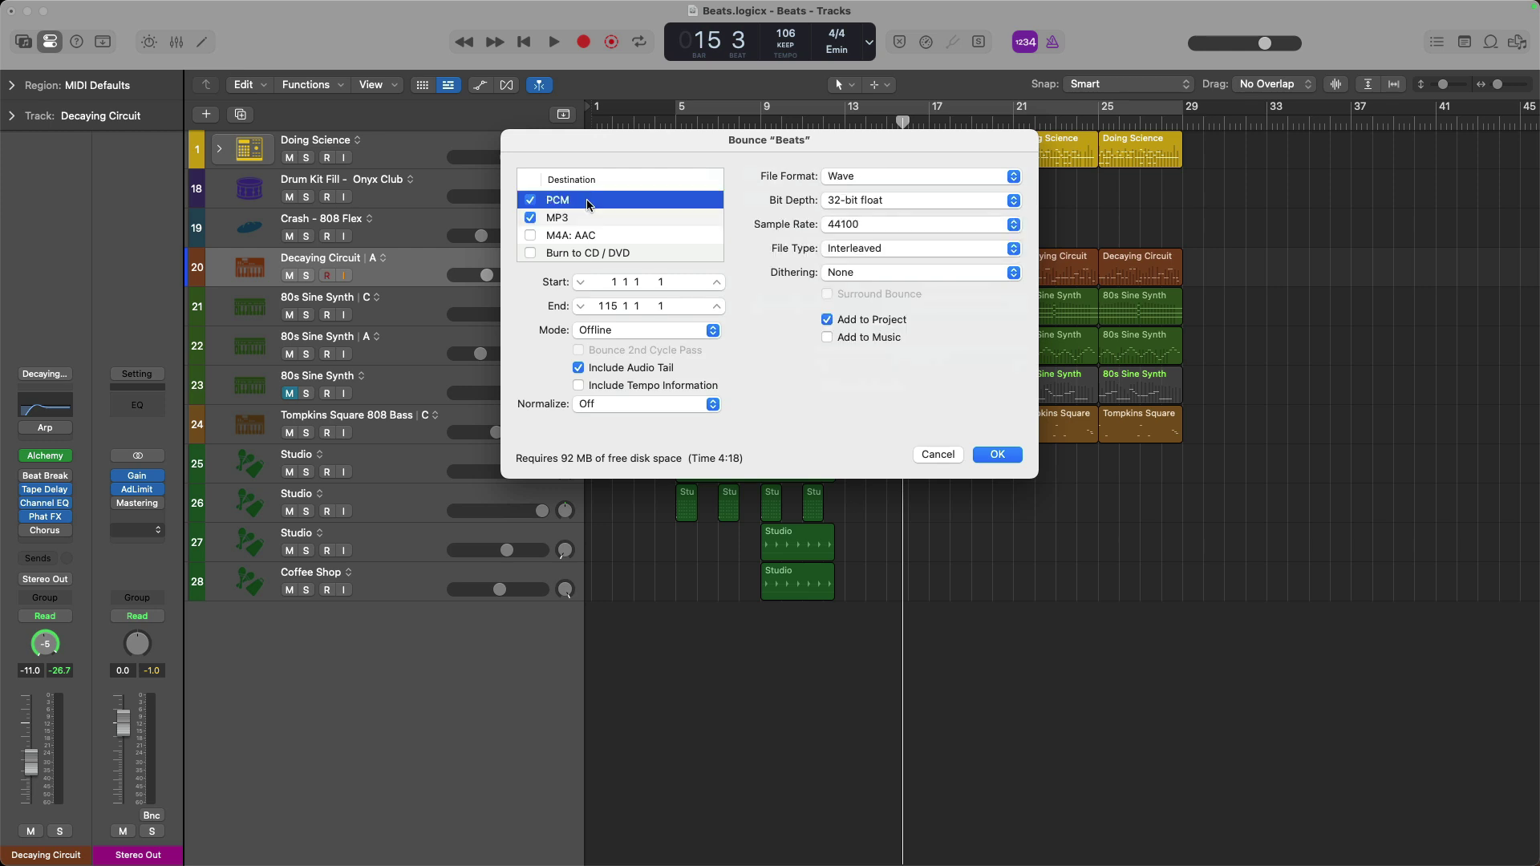
pyautogui.click(584, 216)
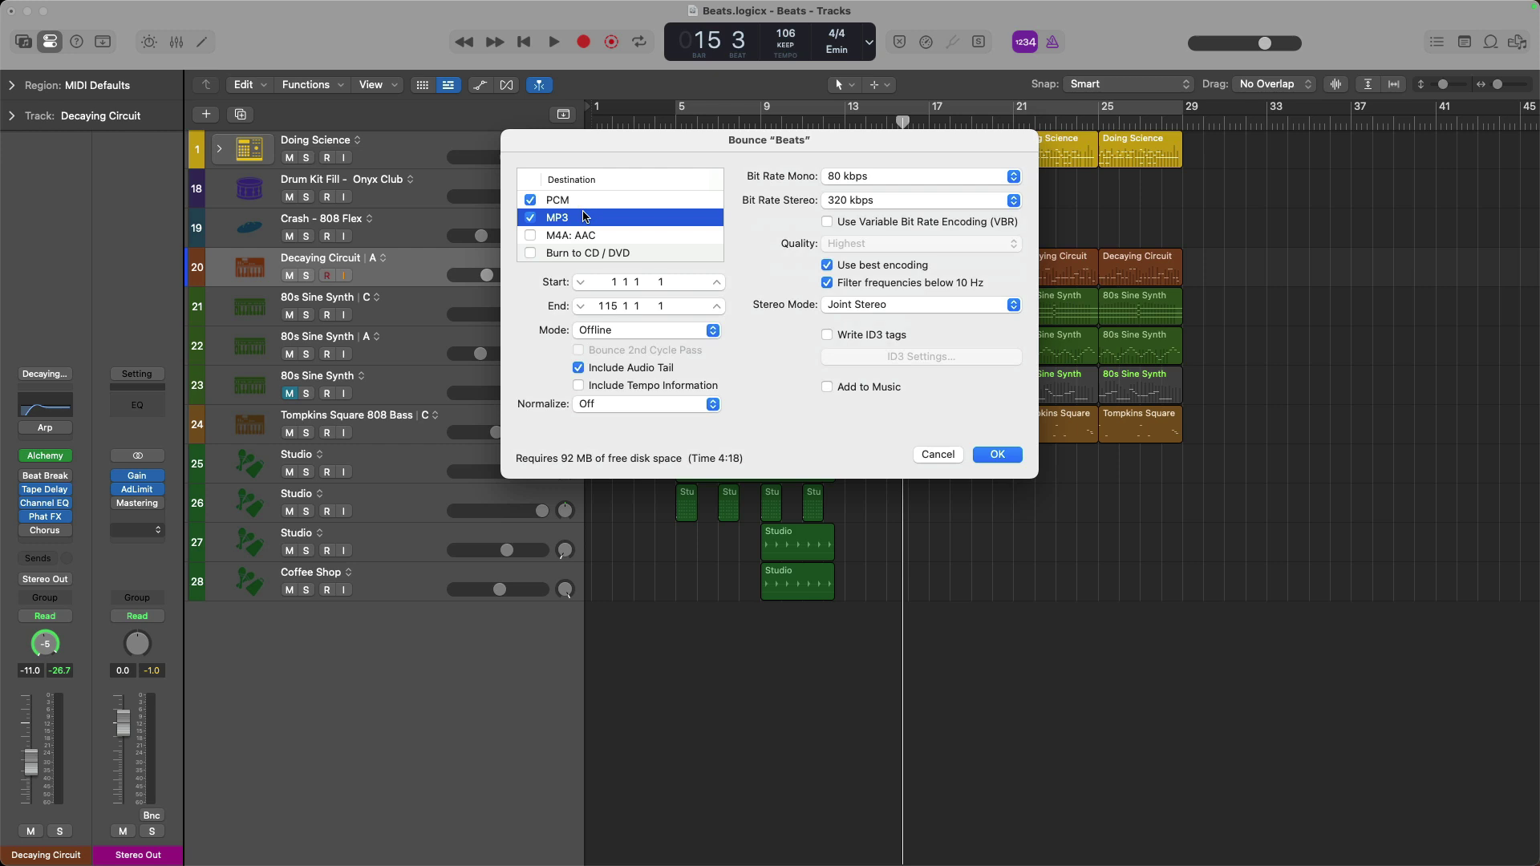
# Set the PCM bounce to 24-bit depth with POW-r #1 dithering.
pyautogui.click(587, 202)
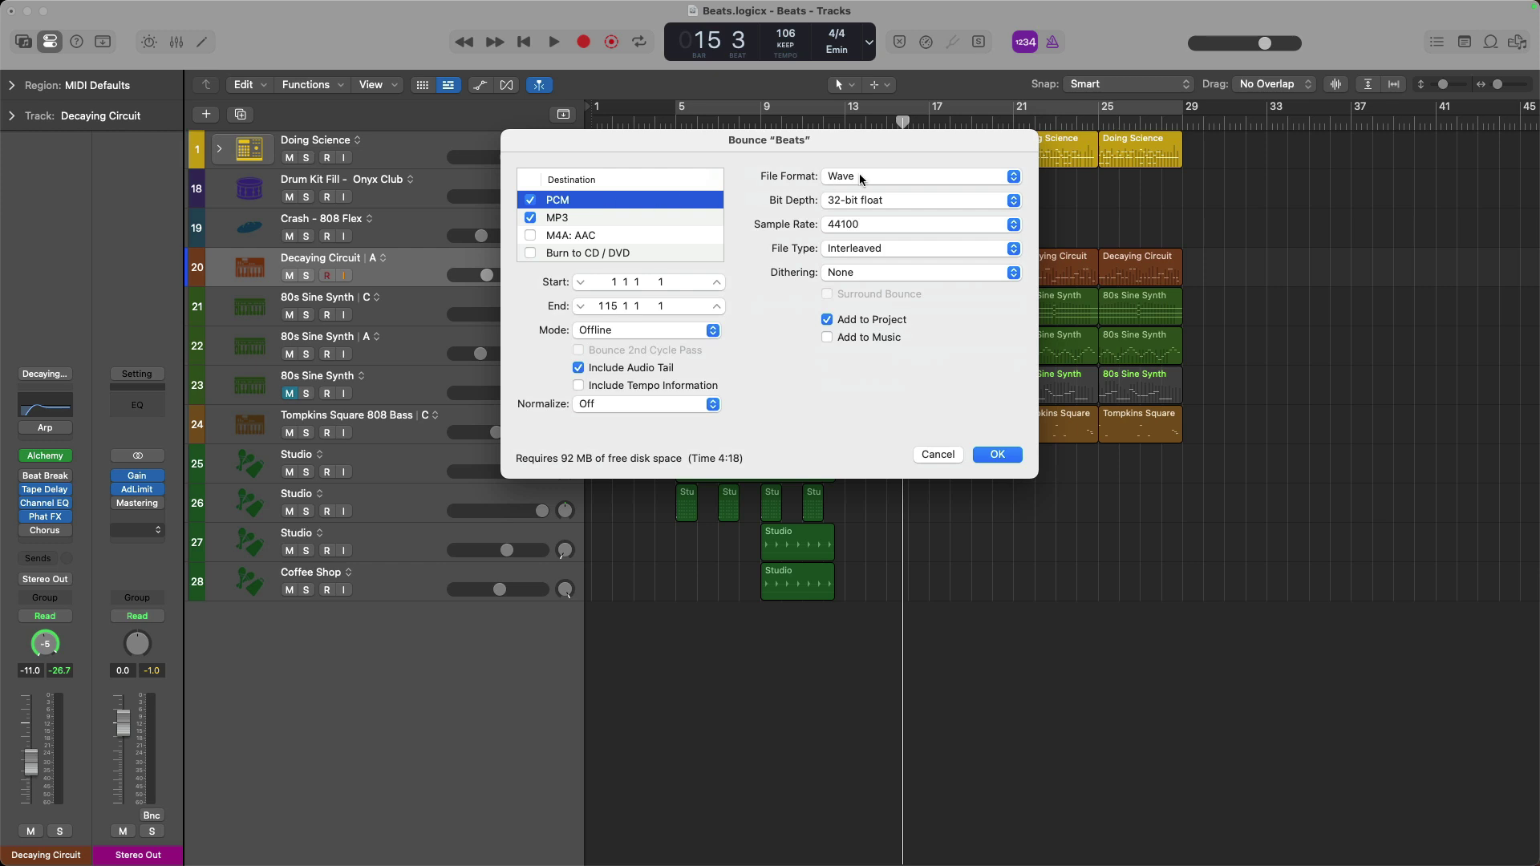
pyautogui.click(856, 200)
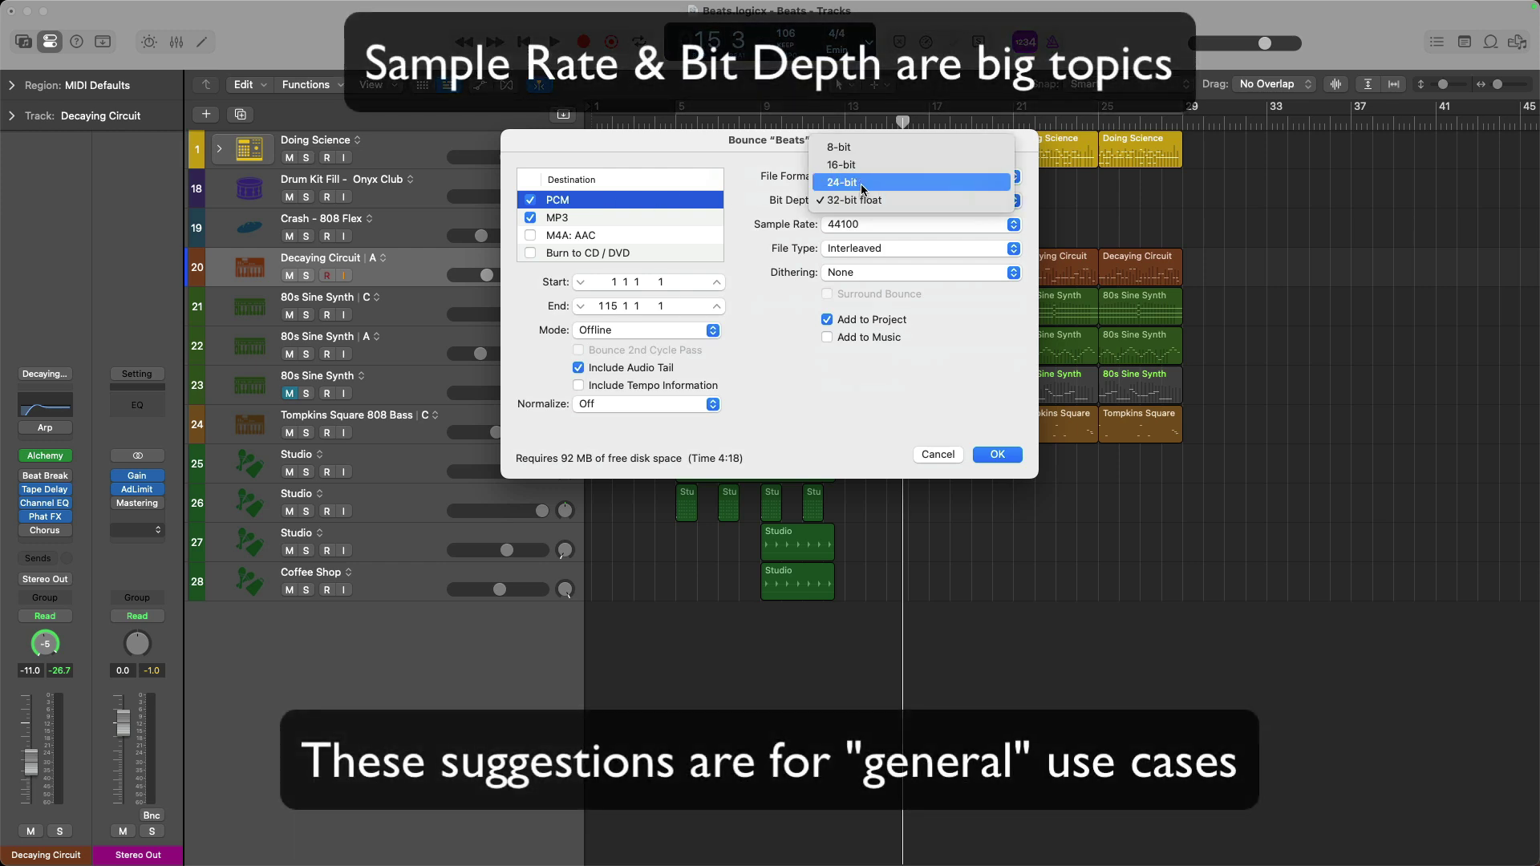
pyautogui.click(859, 184)
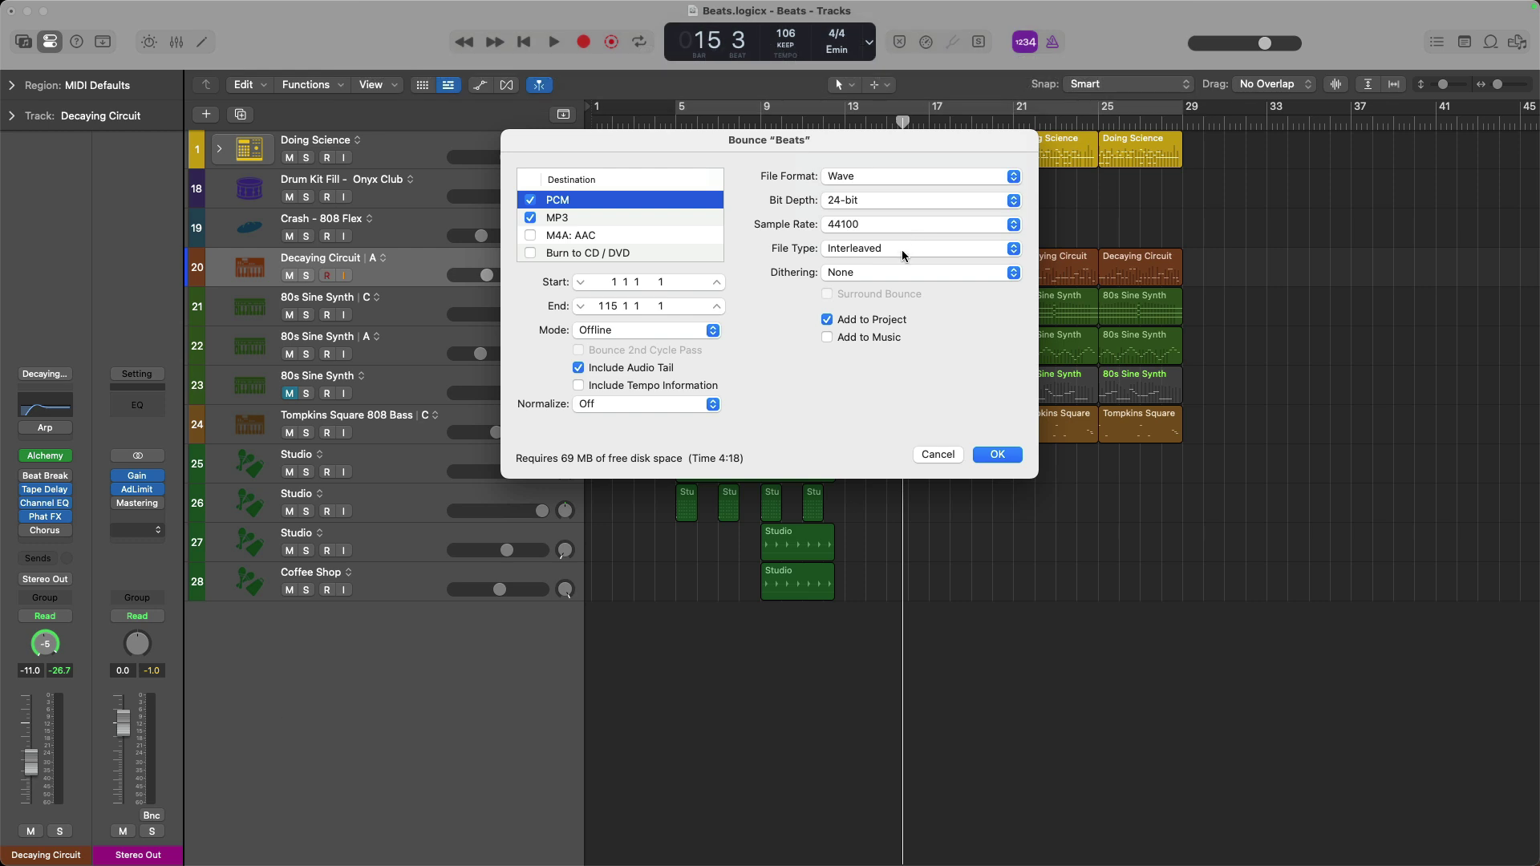
pyautogui.click(898, 272)
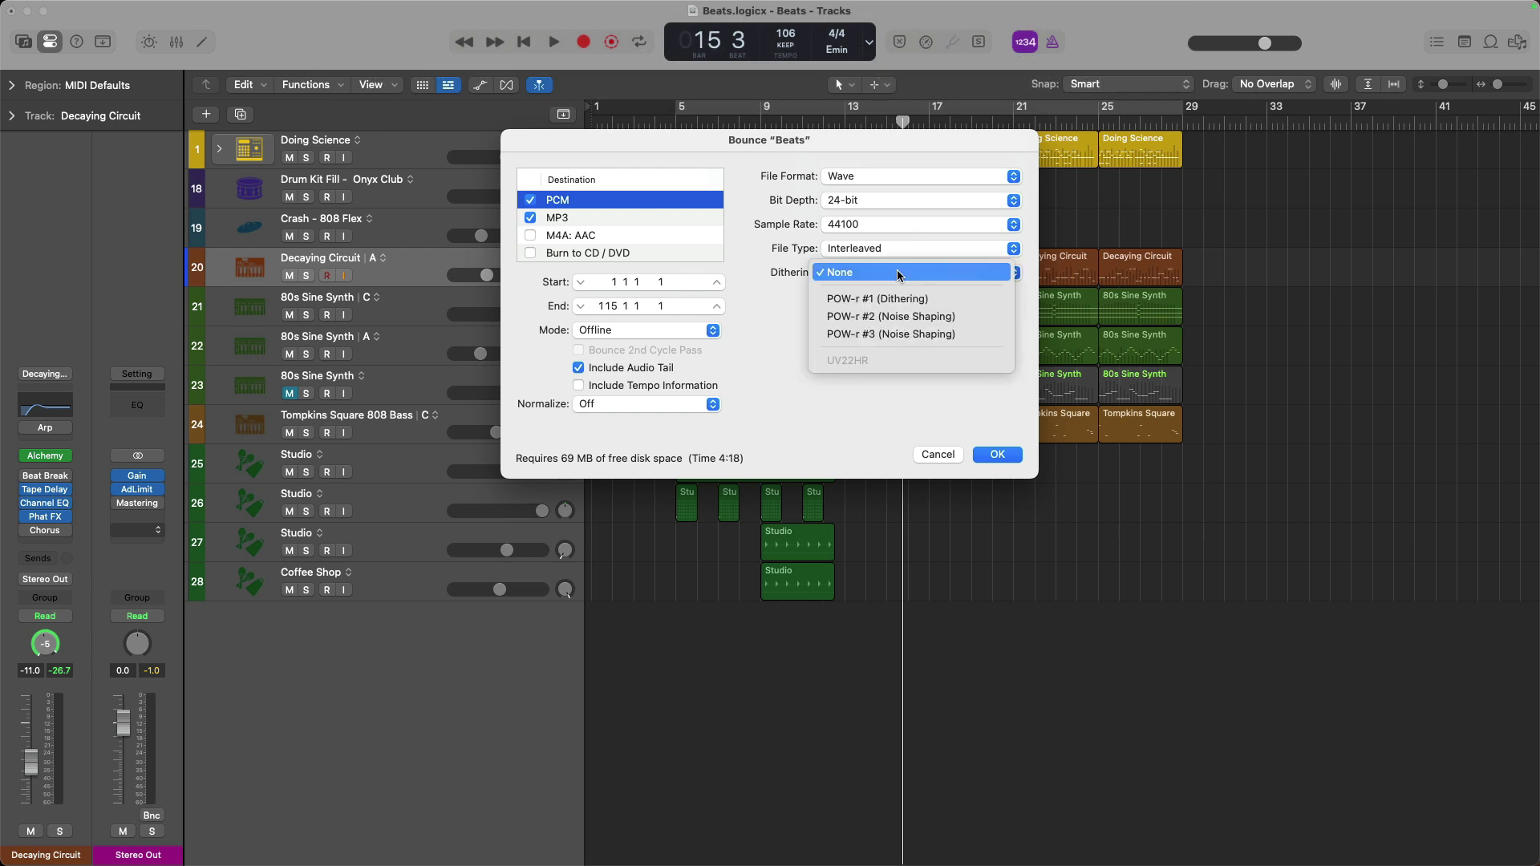
pyautogui.click(935, 299)
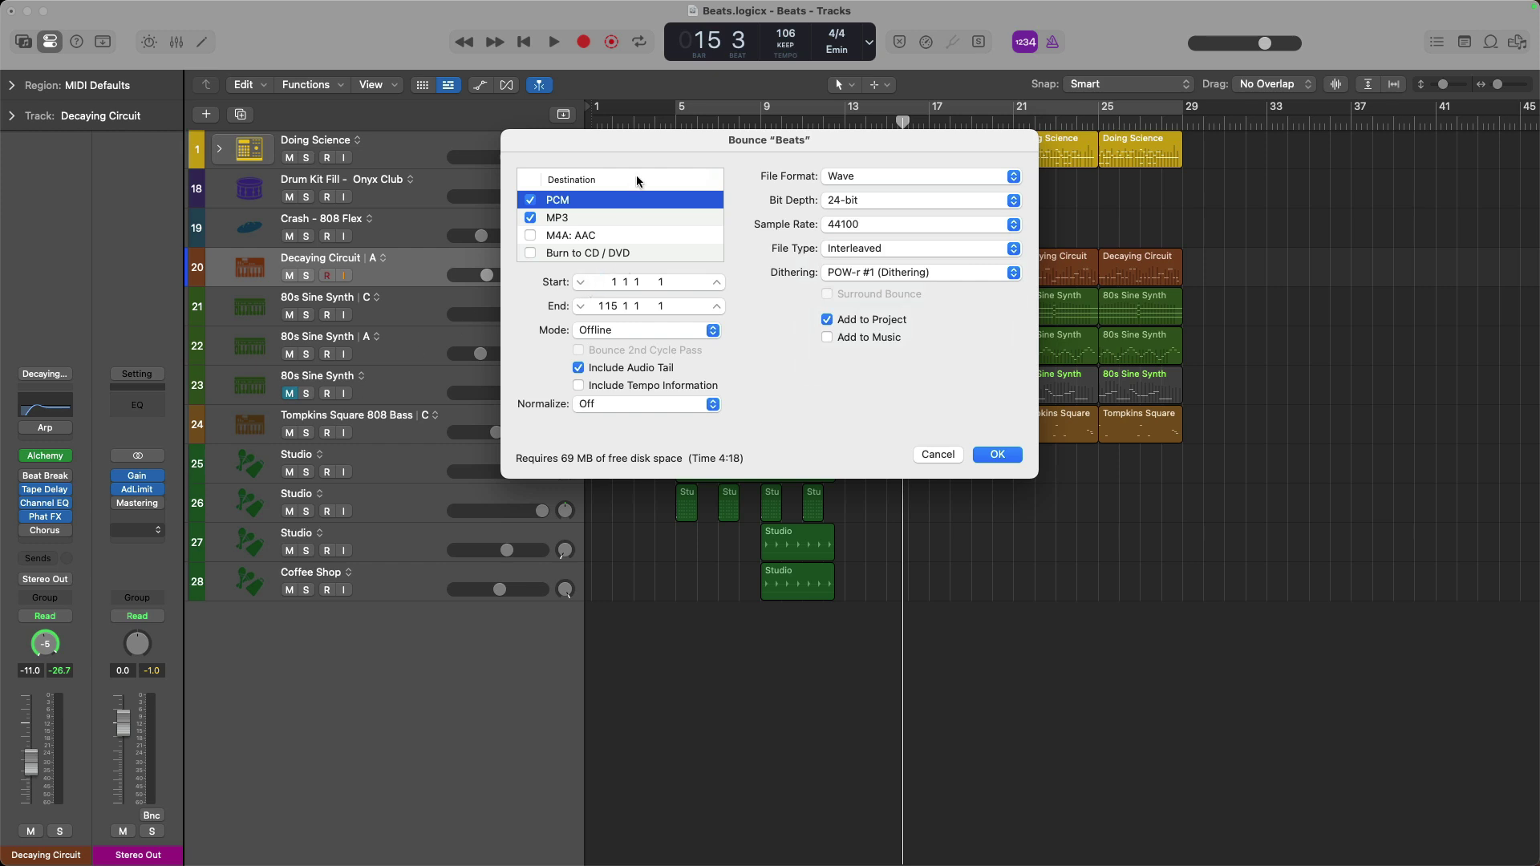
# Adjust the bounce start and end bars toward bars 5 to 29, then close the dialog.
pyautogui.moveTo(638, 172); pyautogui.dragTo(714, 348)
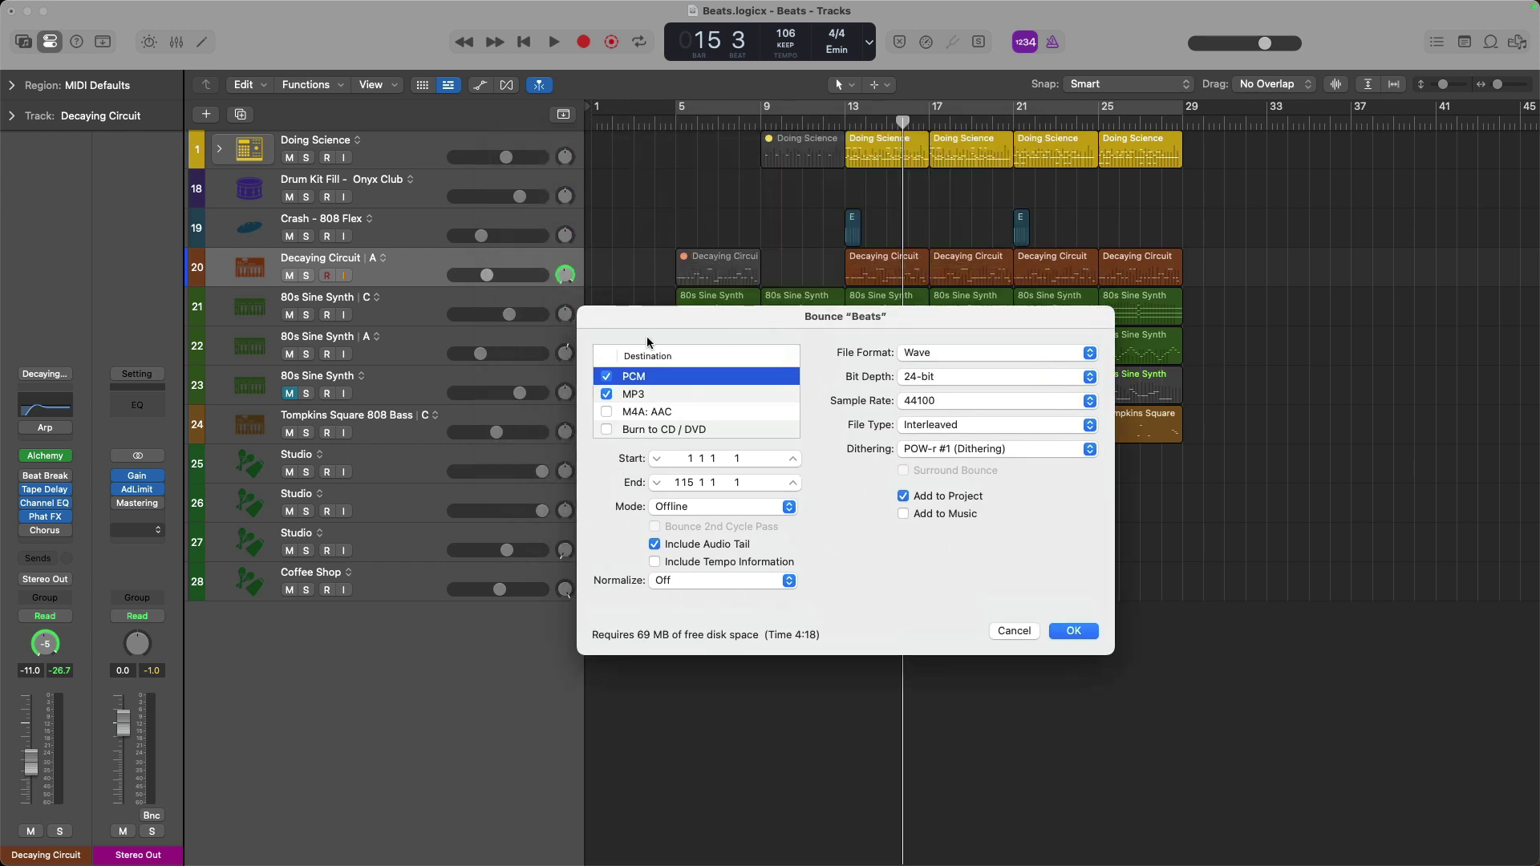
pyautogui.moveTo(688, 458)
pyautogui.mouseDown()
pyautogui.moveTo(689, 435)
pyautogui.moveTo(679, 464)
pyautogui.mouseUp()
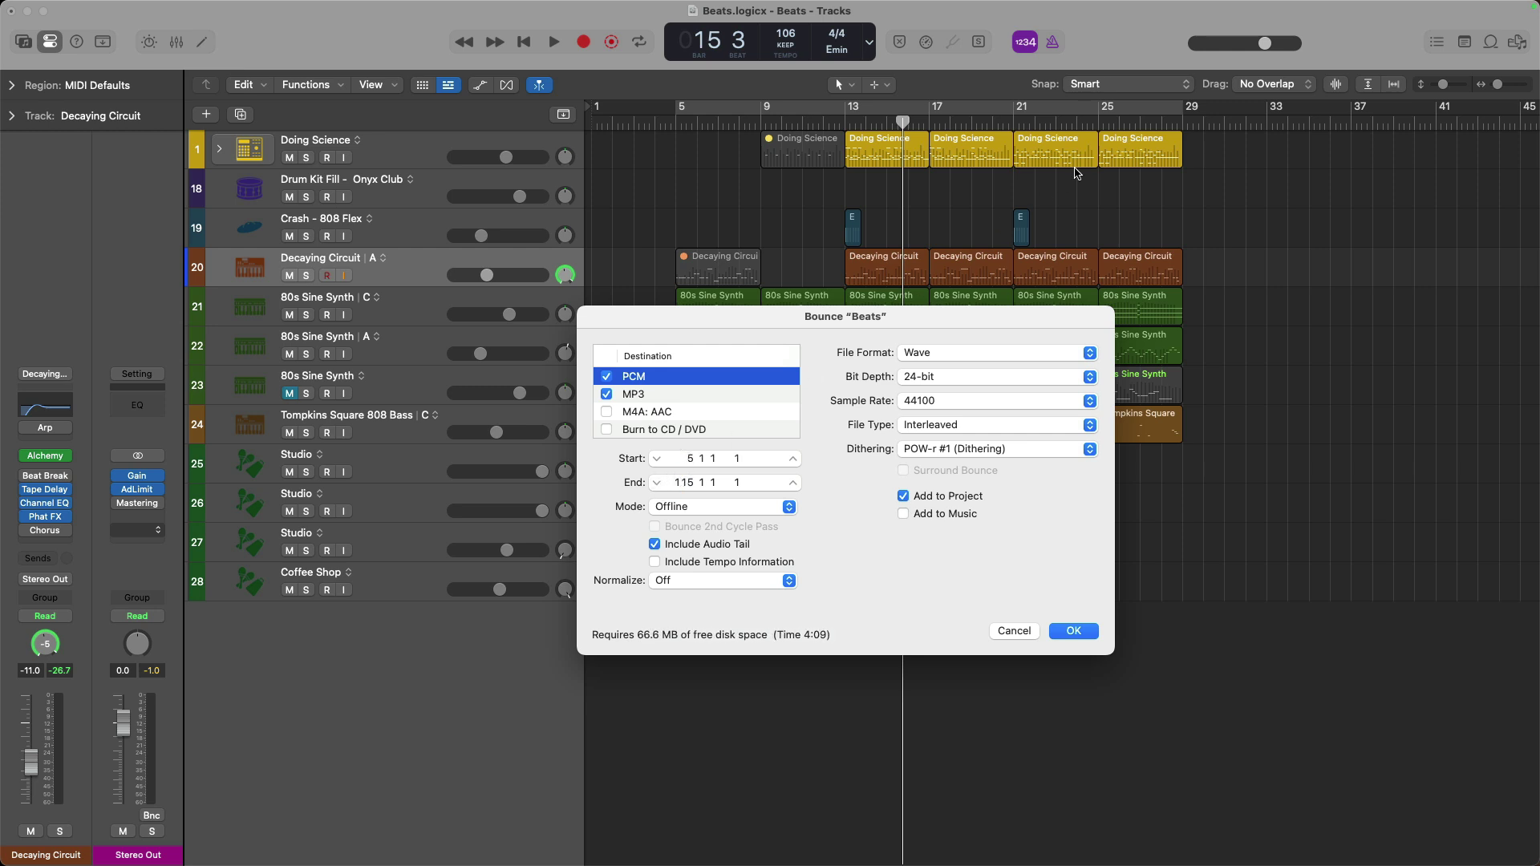
pyautogui.click(682, 482)
pyautogui.moveTo(681, 479); pyautogui.dragTo(681, 481)
pyautogui.press('Escape')
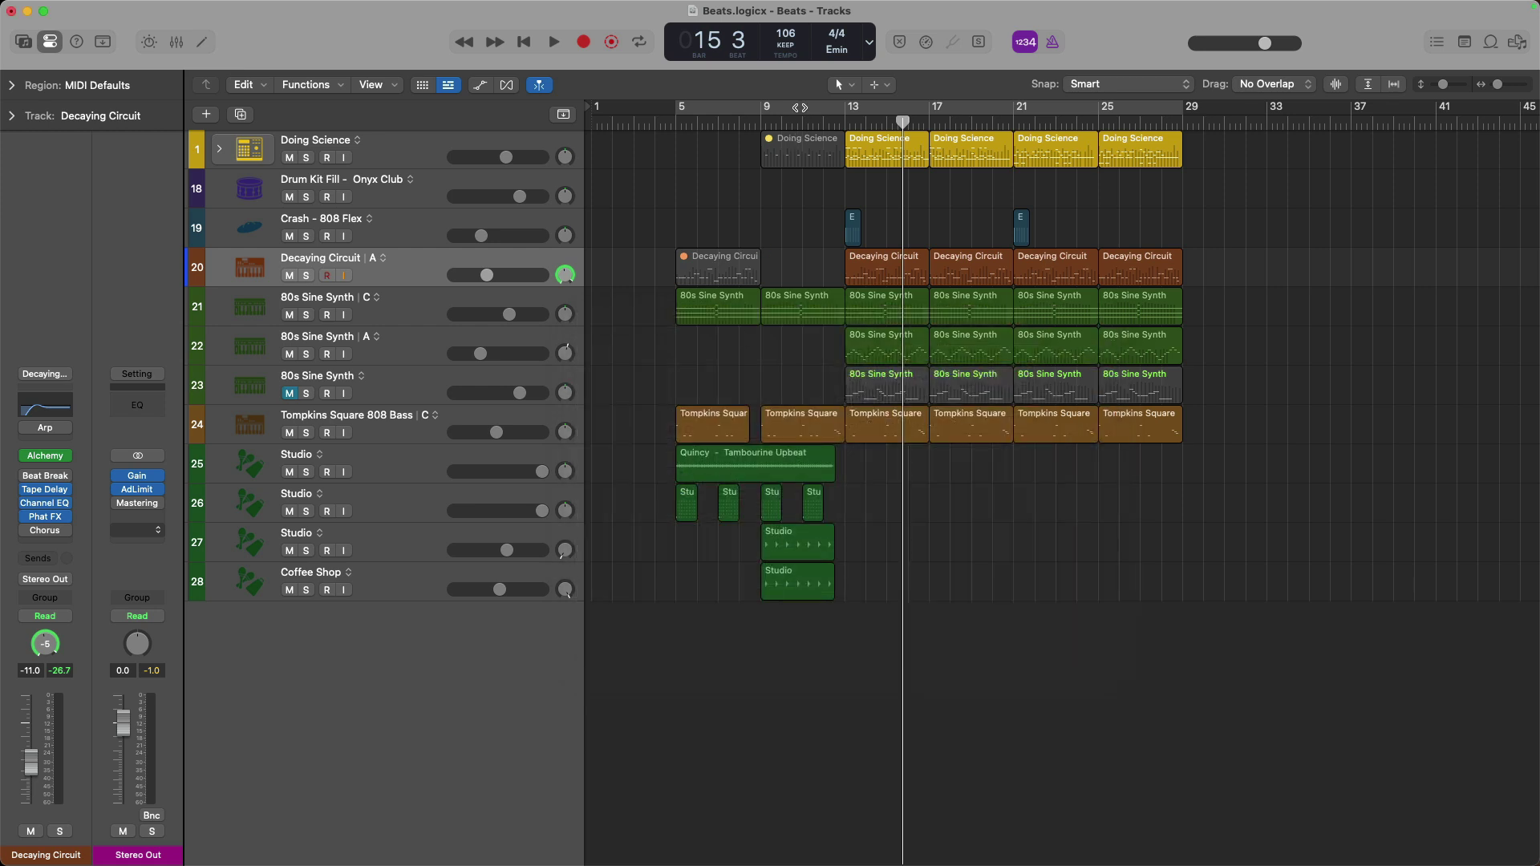
# Restore the bar 5–29 cycle range and reopen Bounce to check MP3 at 320 kbps Joint Stereo.
pyautogui.click(805, 104)
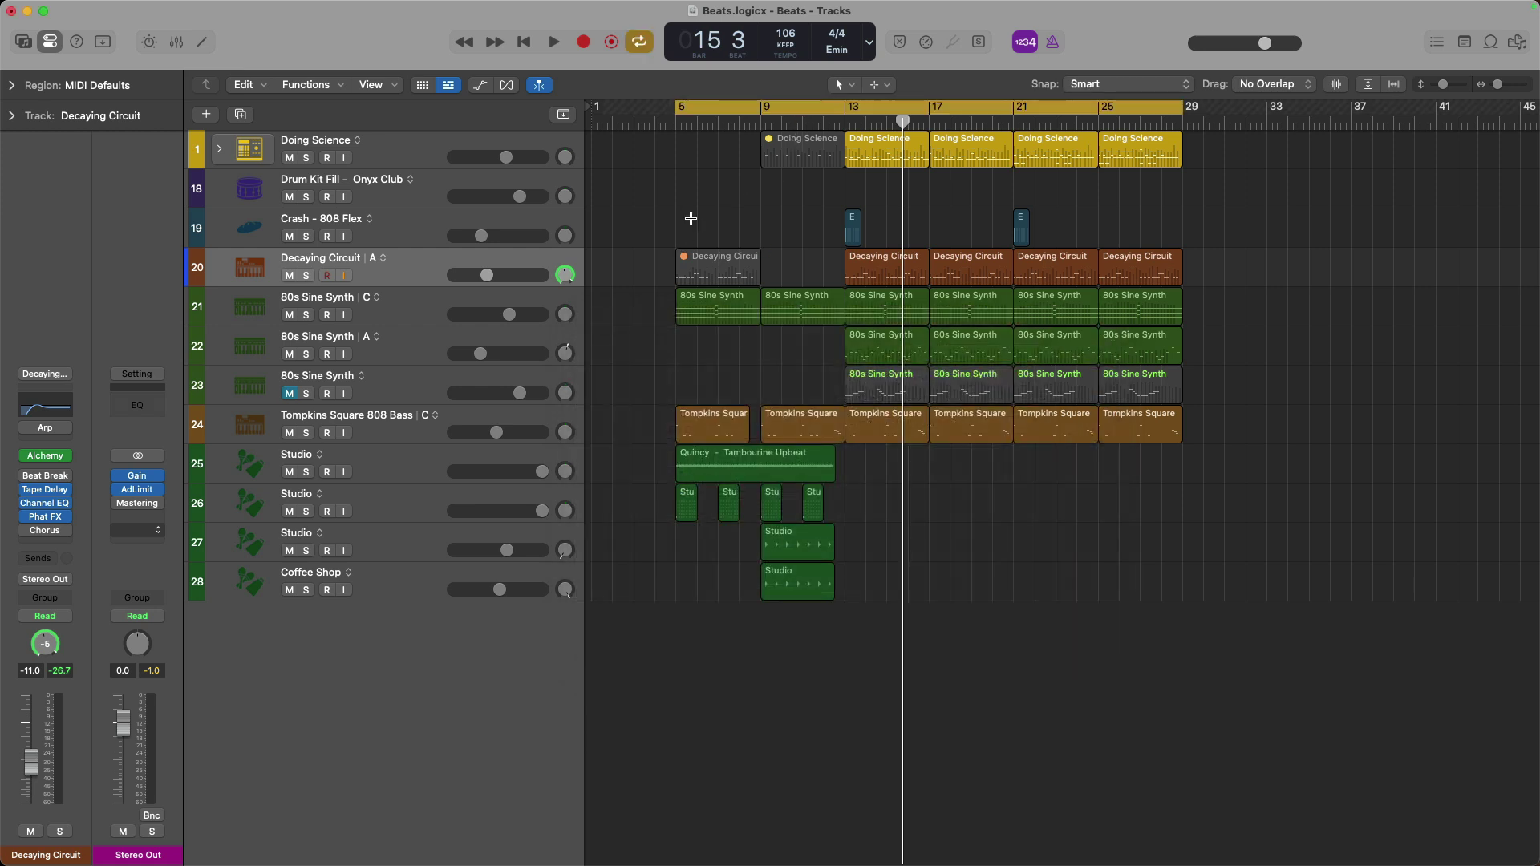
pyautogui.press('super+b')
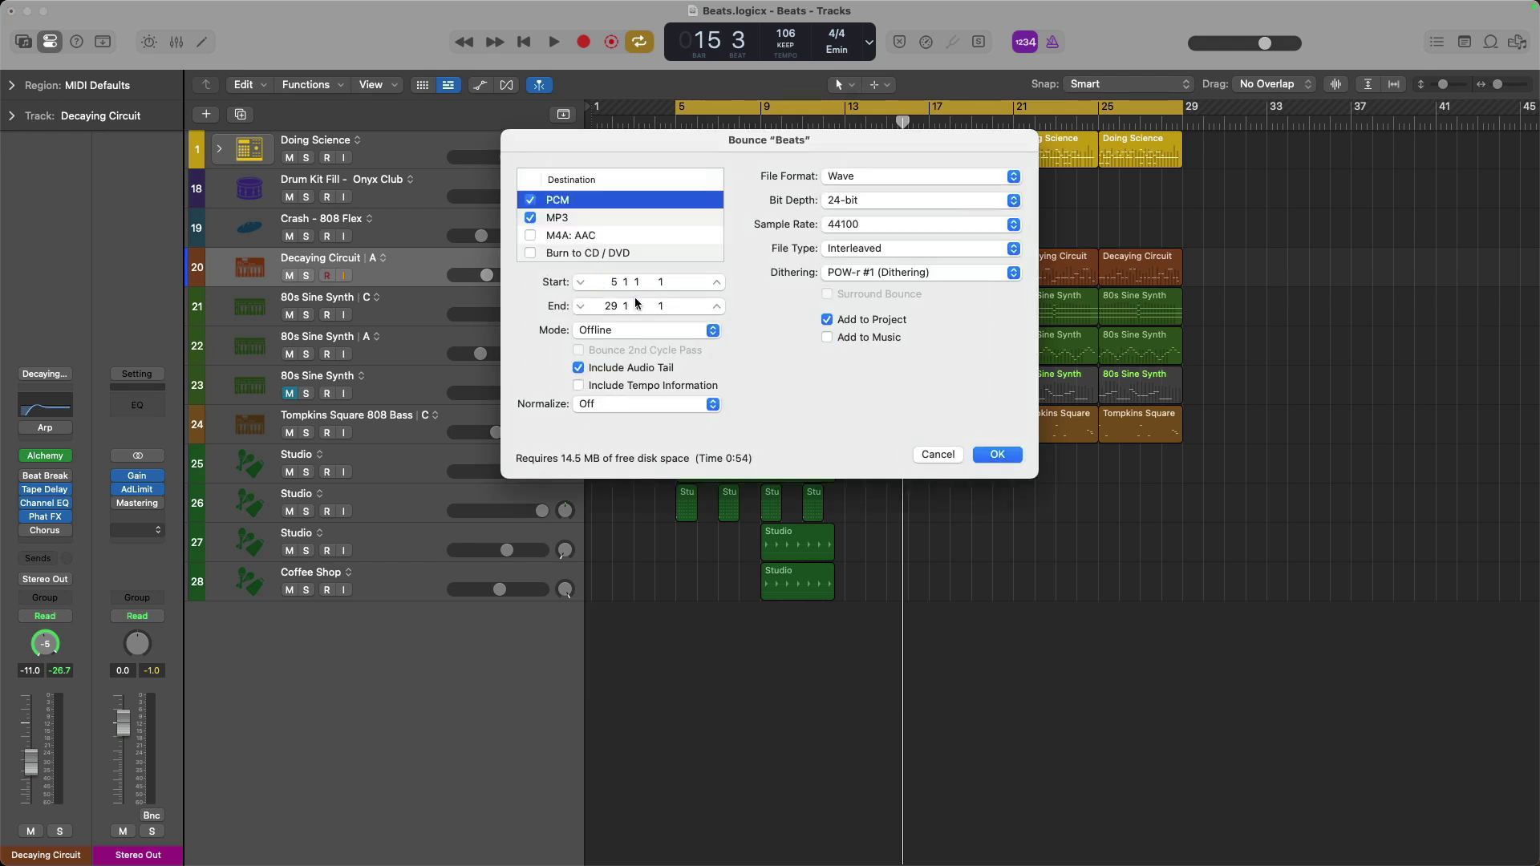
pyautogui.moveTo(728, 142); pyautogui.dragTo(810, 372)
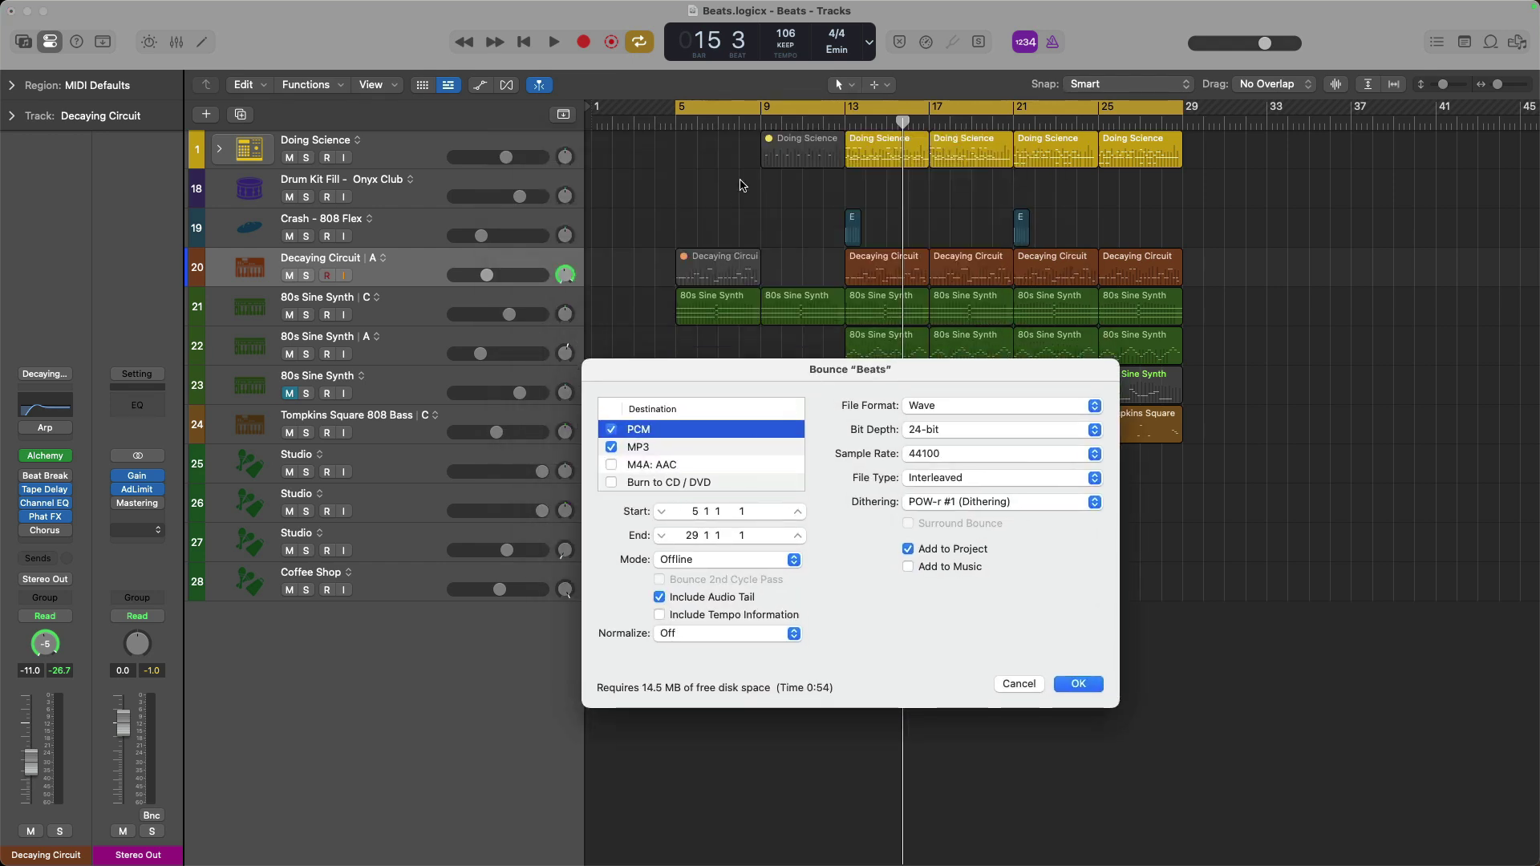
pyautogui.click(710, 447)
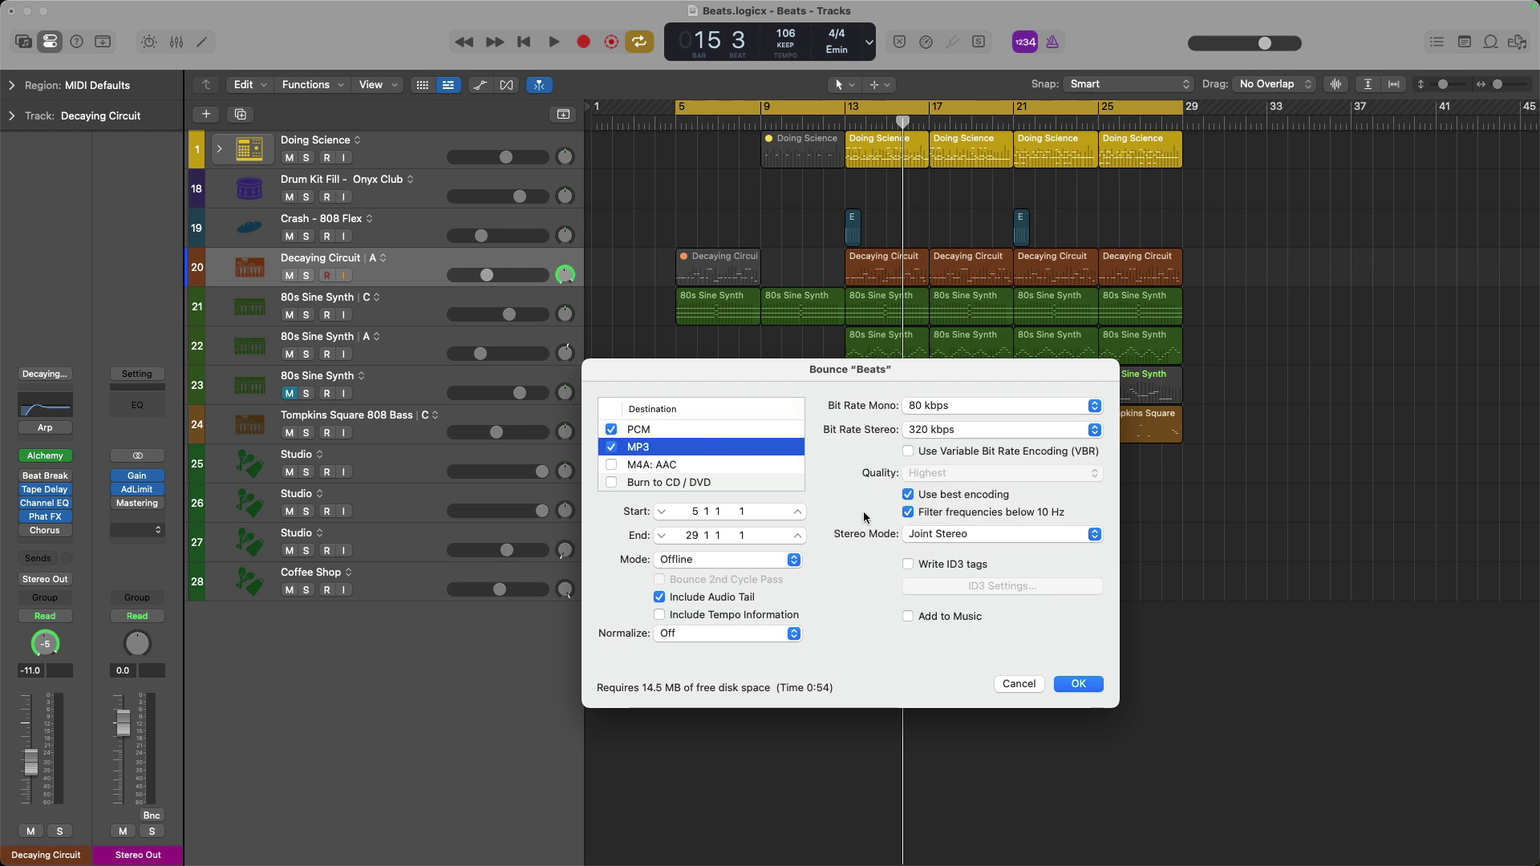
# Create a new 'Bounces' folder as the bounce destination.
pyautogui.click(1069, 683)
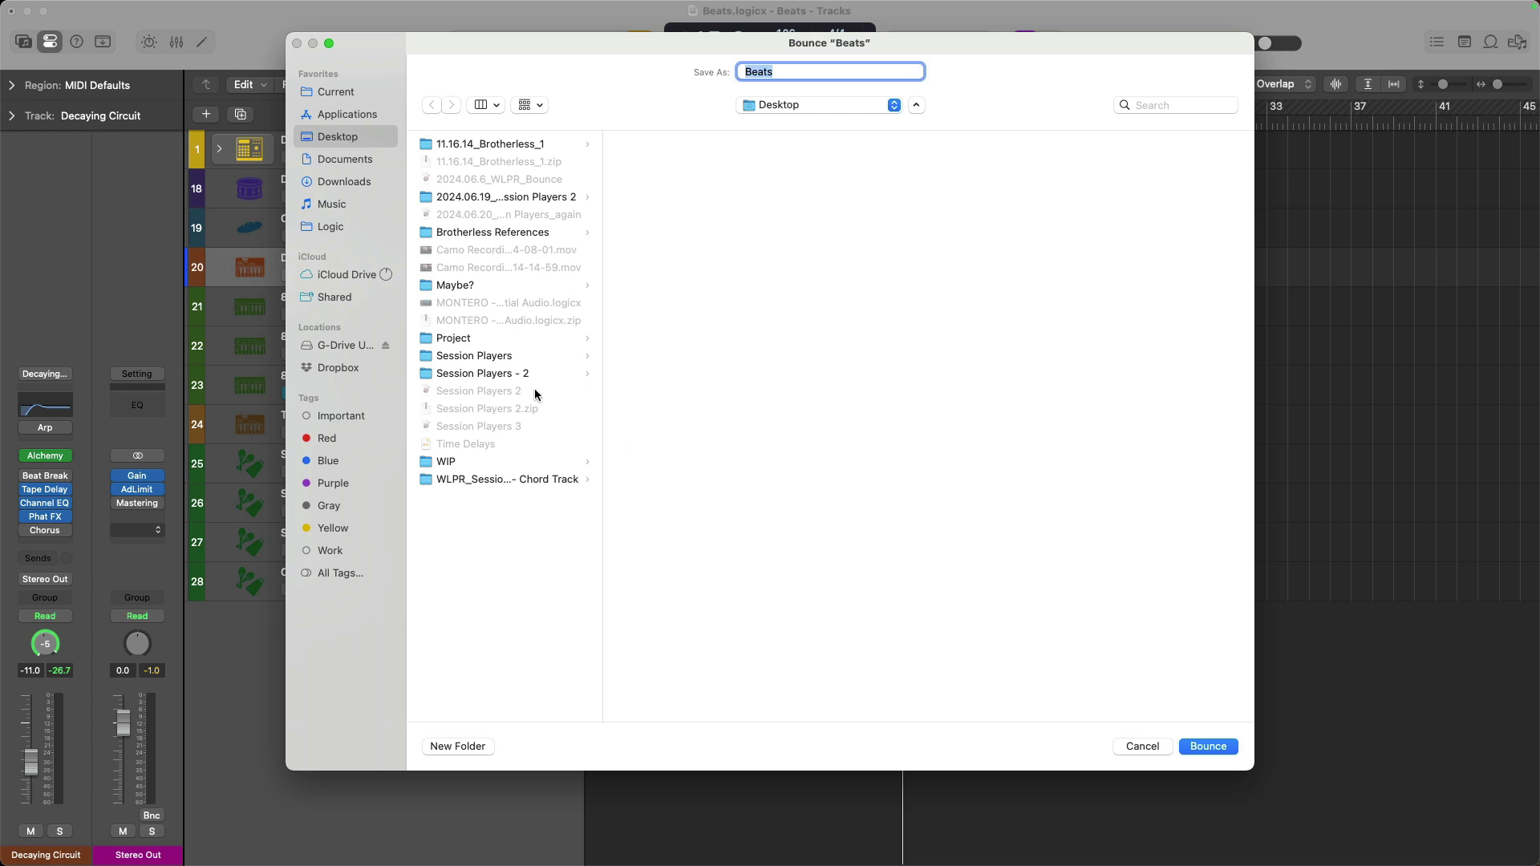
pyautogui.click(478, 745)
pyautogui.write('Bounces')
pyautogui.press('Return')
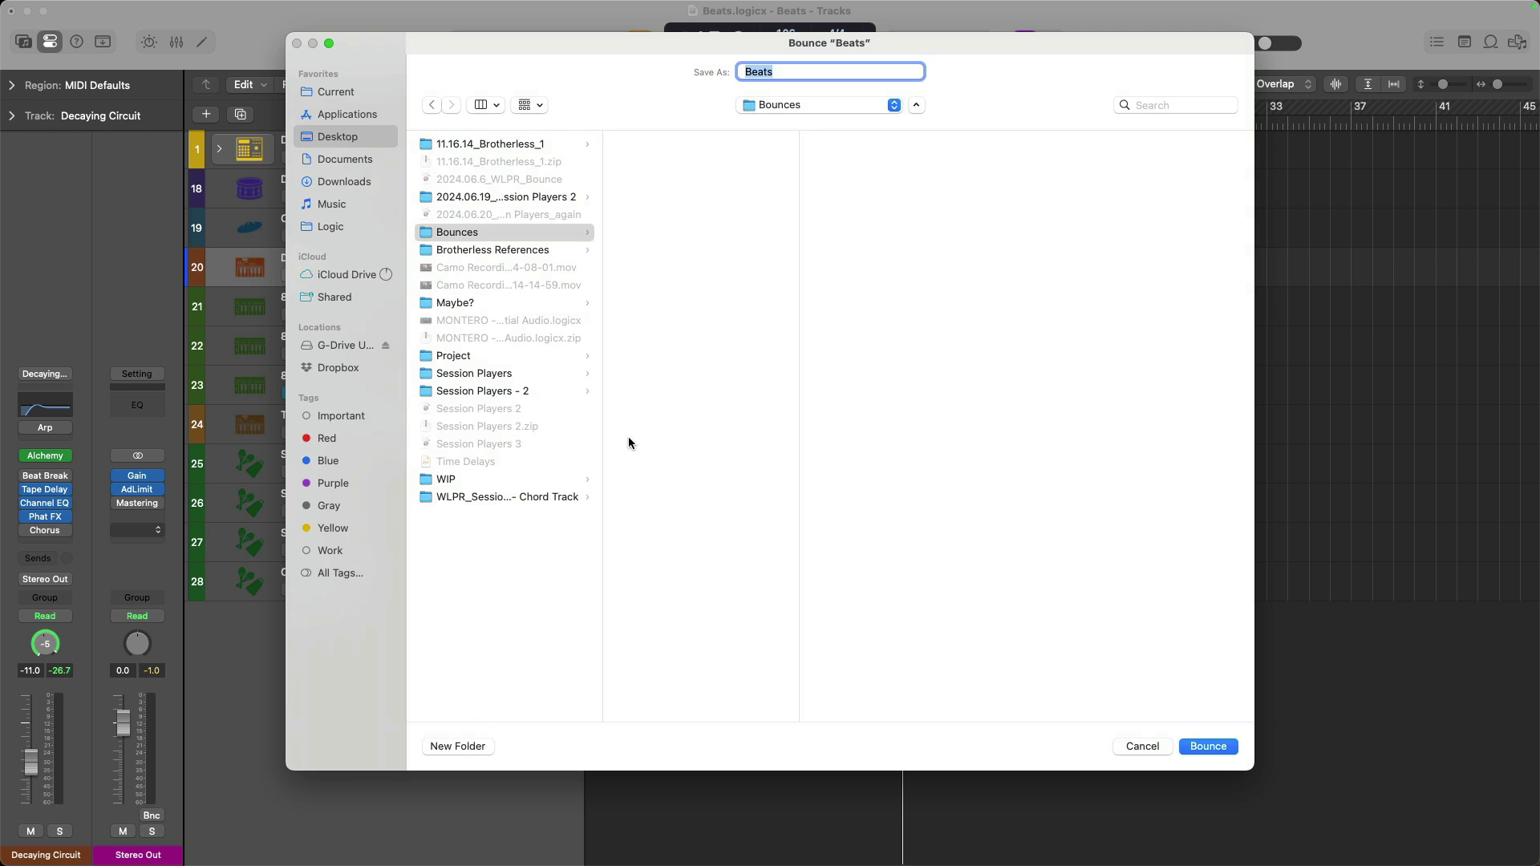
# Name the file 'Beats - for a friend' and bounce it.
pyautogui.press('Right')
pyautogui.write('- for a friend')
pyautogui.click(1185, 744)
# Switch away and back to Logic, then open and dismiss the Bounce settings.
pyautogui.press('super+Tab')
pyautogui.press('super+Tab')
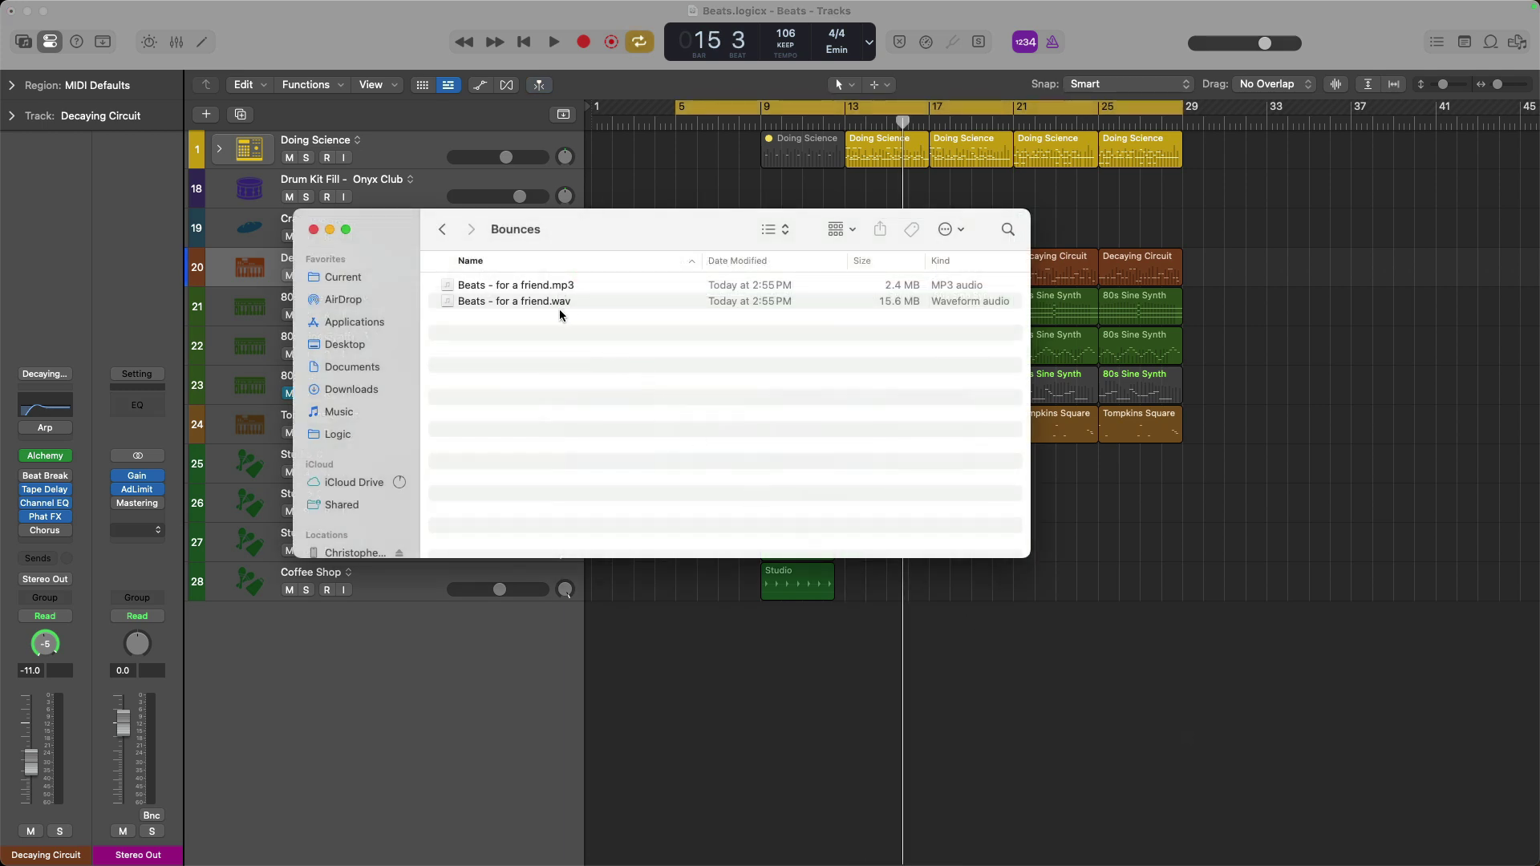
pyautogui.press('super+Tab')
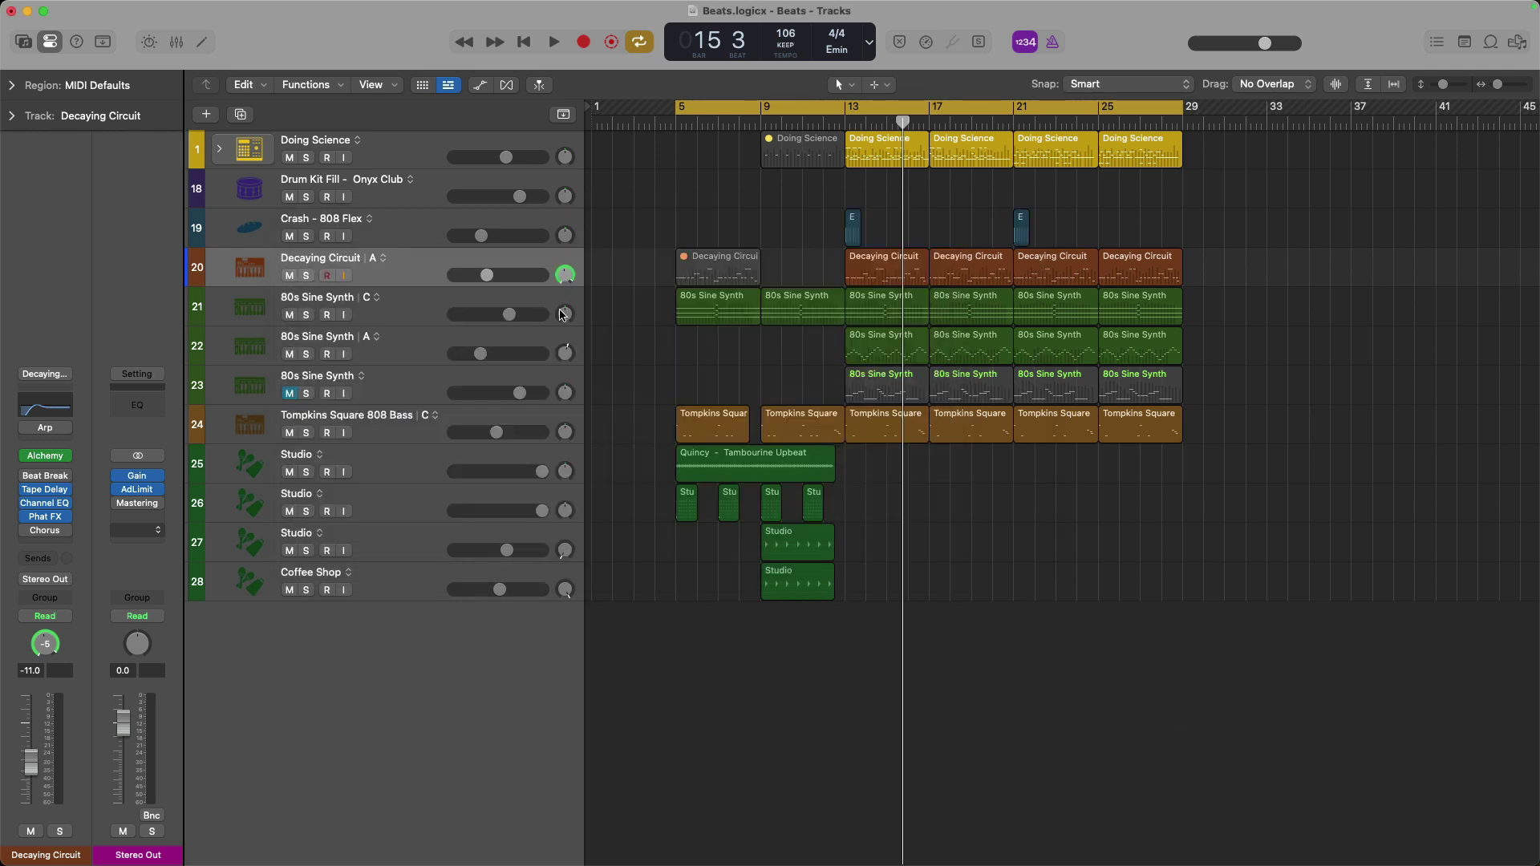
pyautogui.press('super+b')
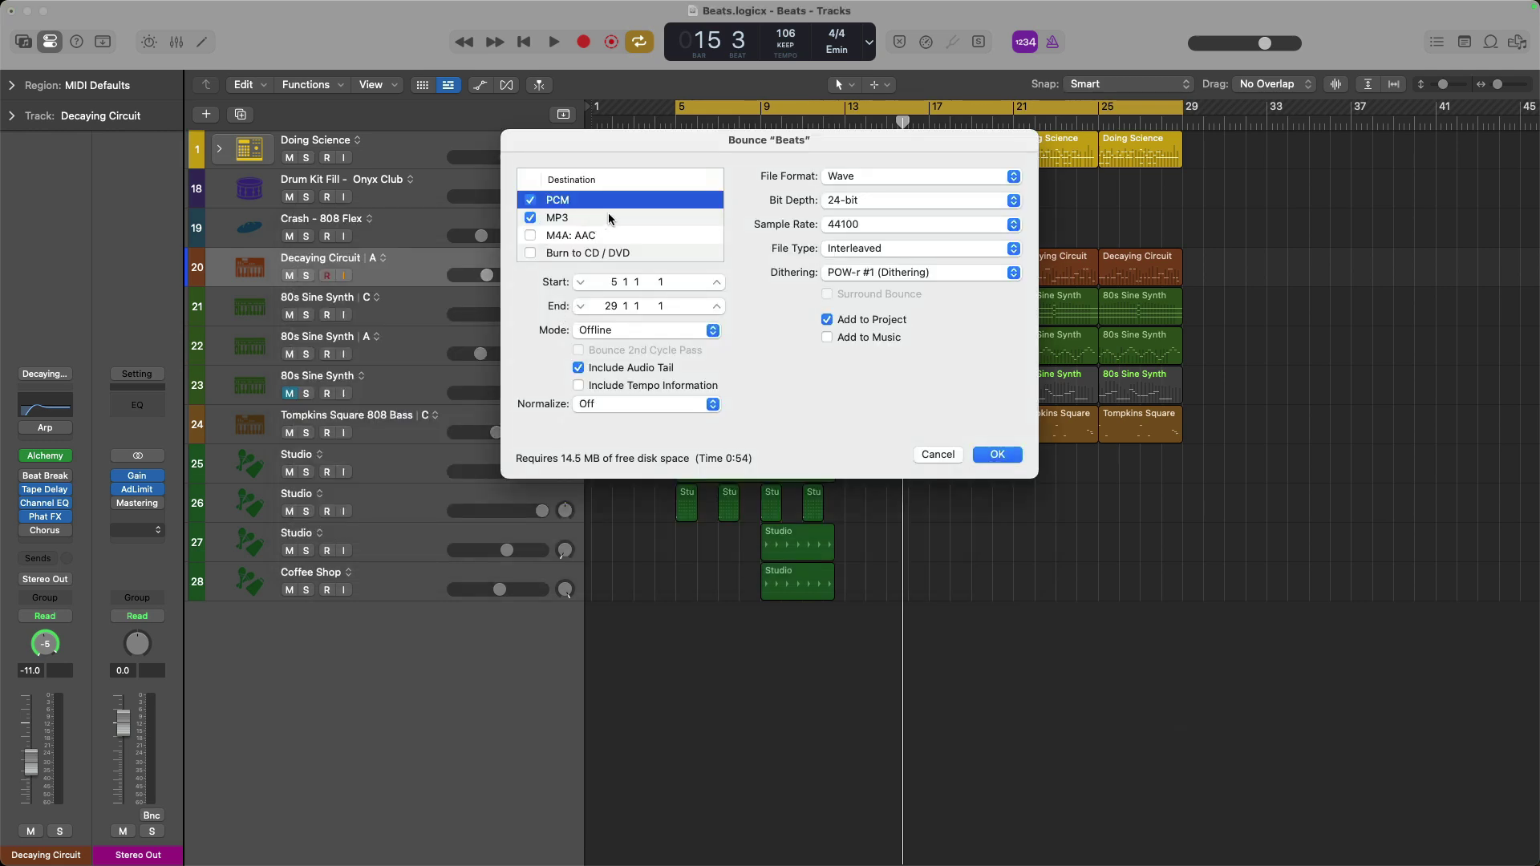
pyautogui.click(937, 454)
# In Finder, check the 'Beats - for a friend' WAV and MP3 files, then return to Logic.
pyautogui.press('super+Tab')
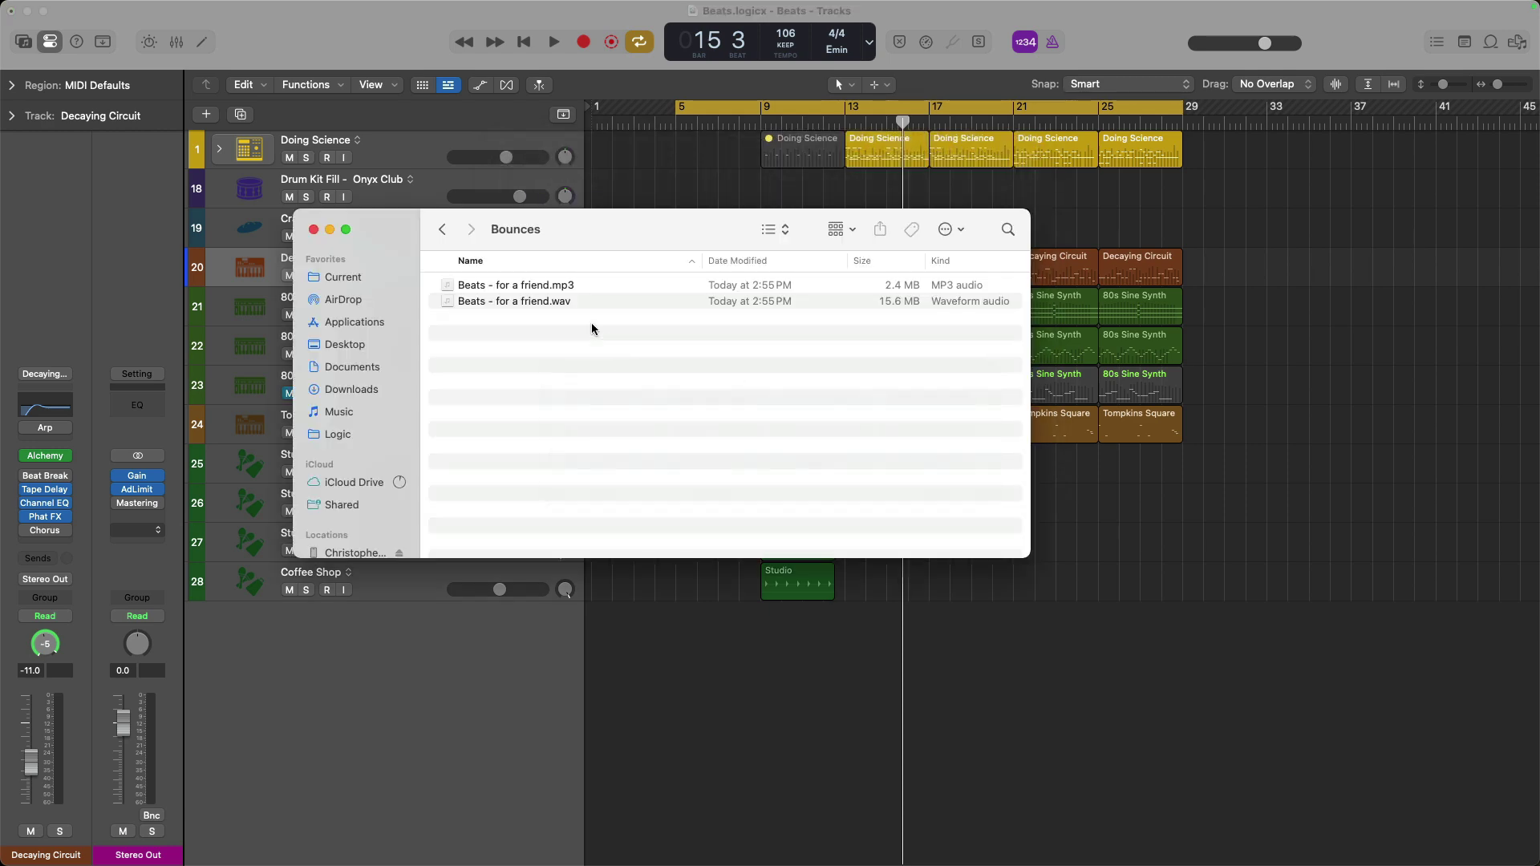
pyautogui.click(535, 301)
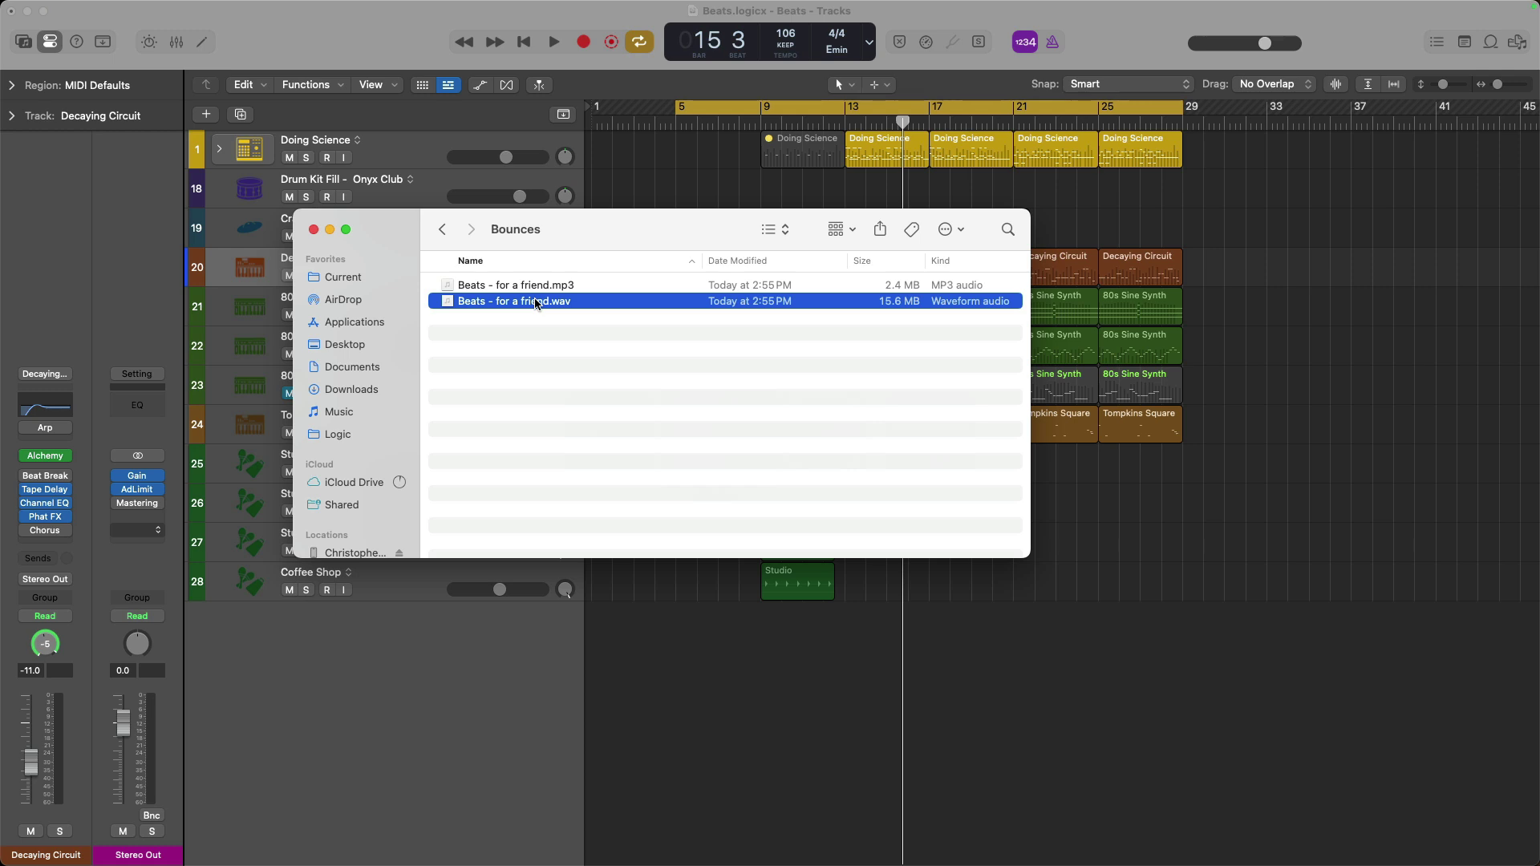
pyautogui.click(552, 283)
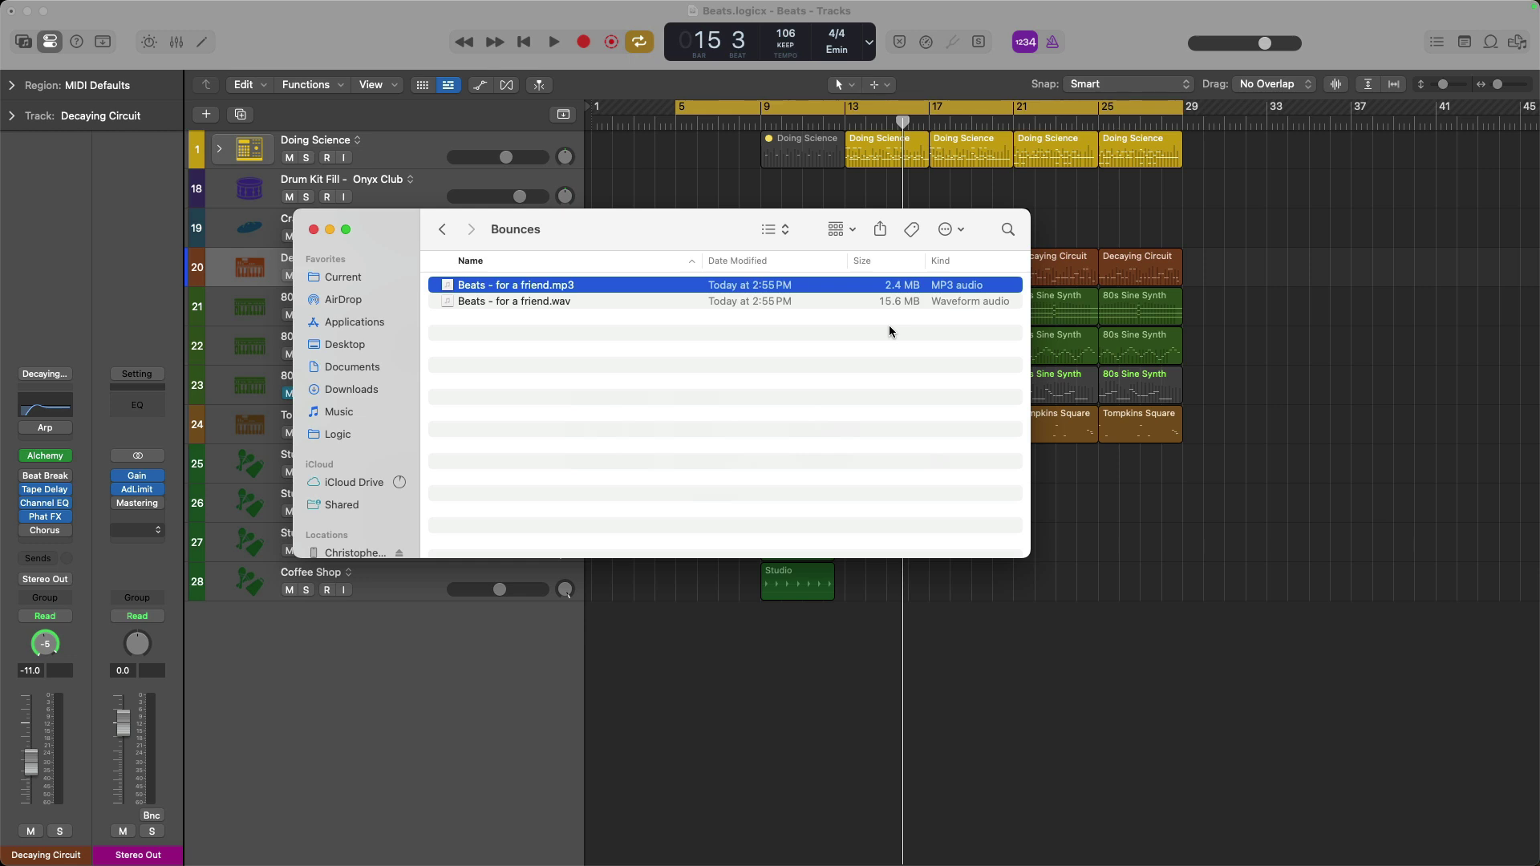
pyautogui.click(783, 187)
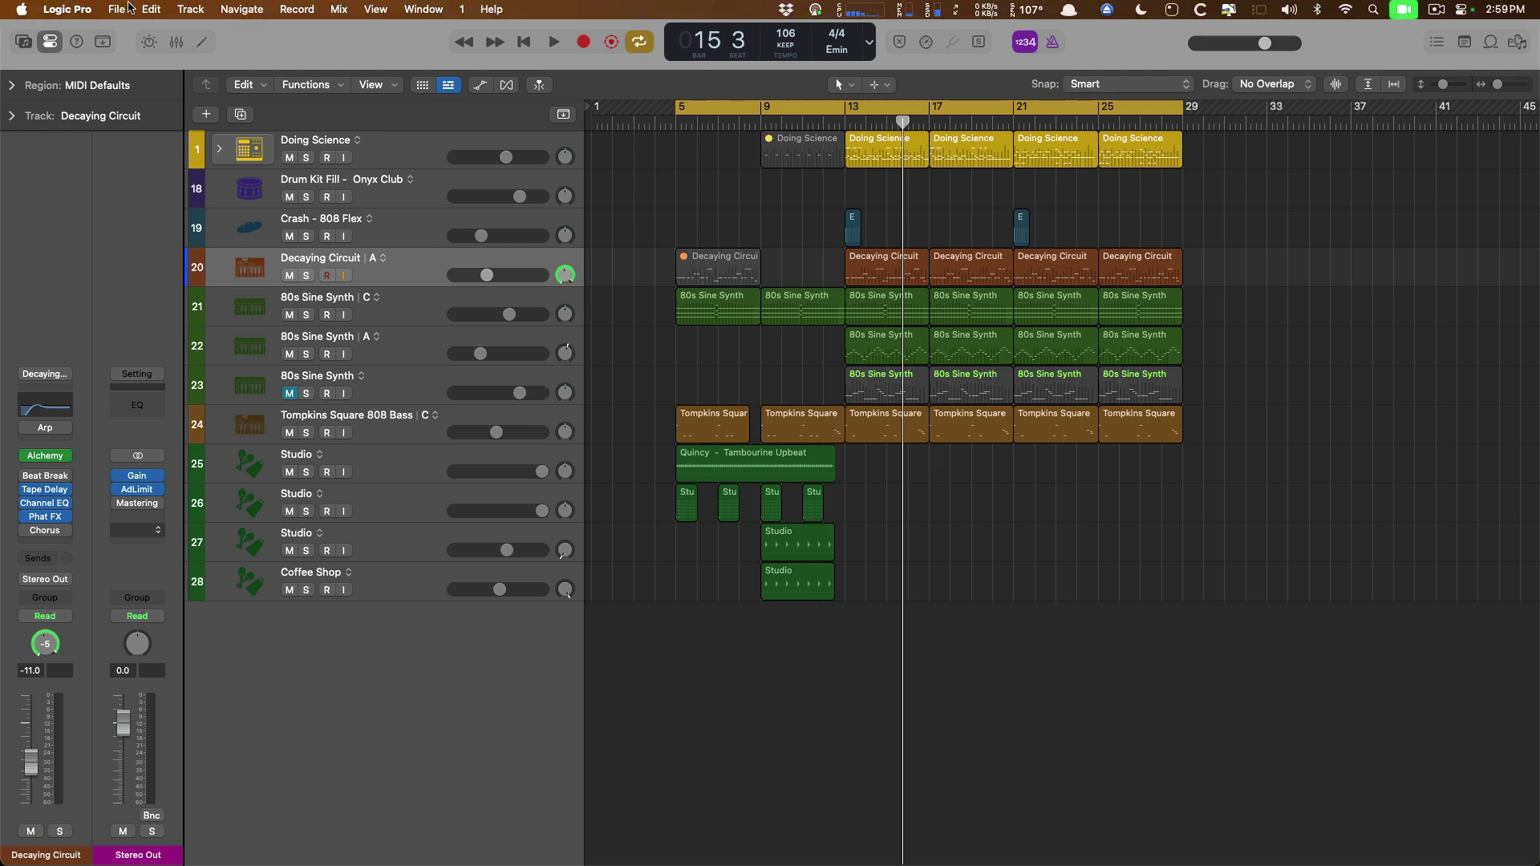
# Choose File > Share > AirDrop, keep Song, and set quality to Highest Quality (256 kBit/s).
pyautogui.click(117, 9)
pyautogui.moveTo(206, 429)
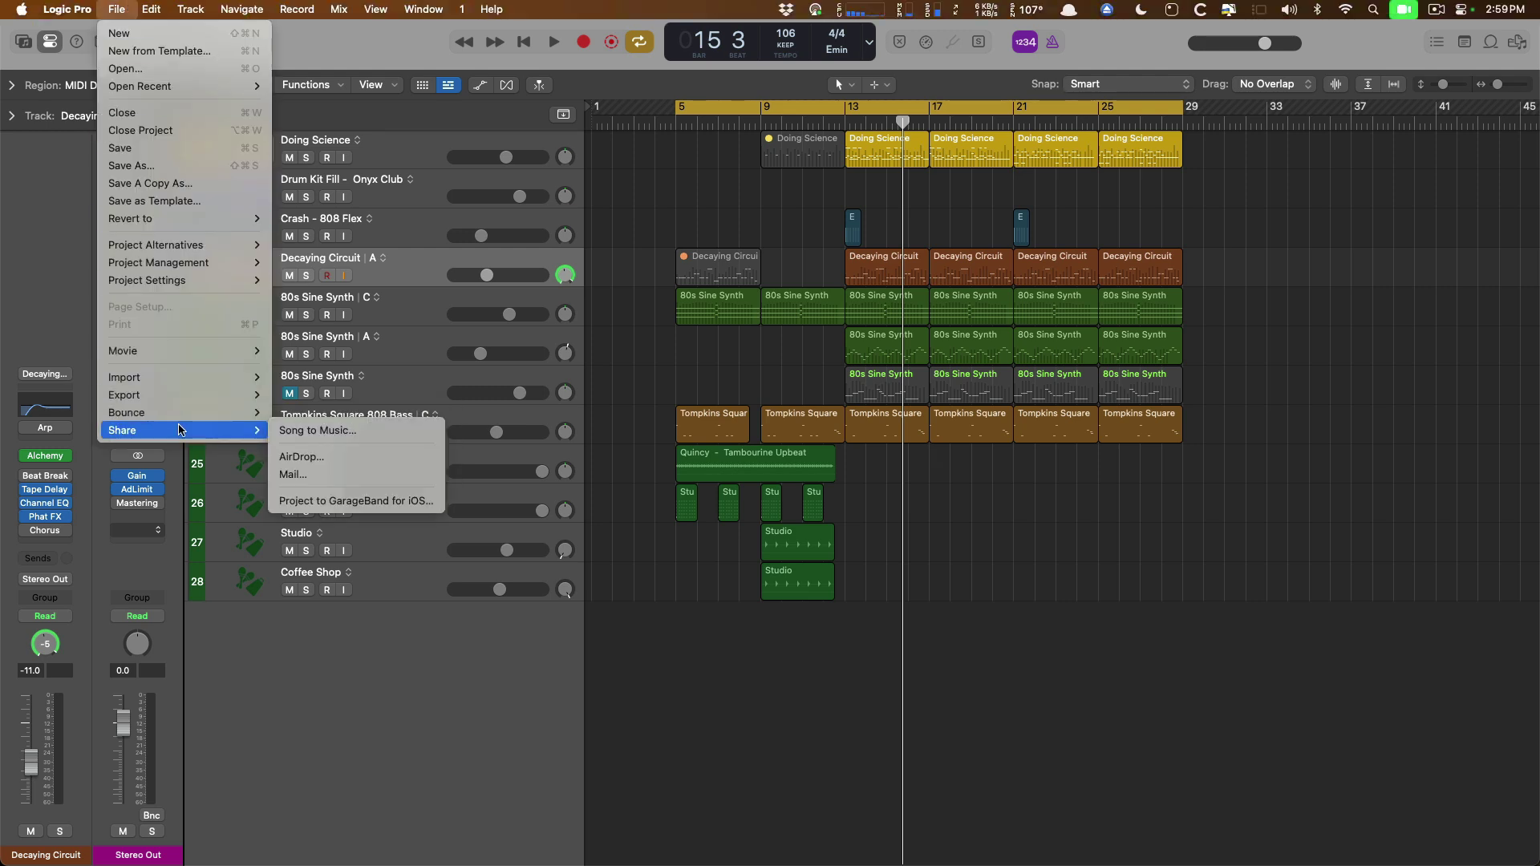
pyautogui.click(350, 455)
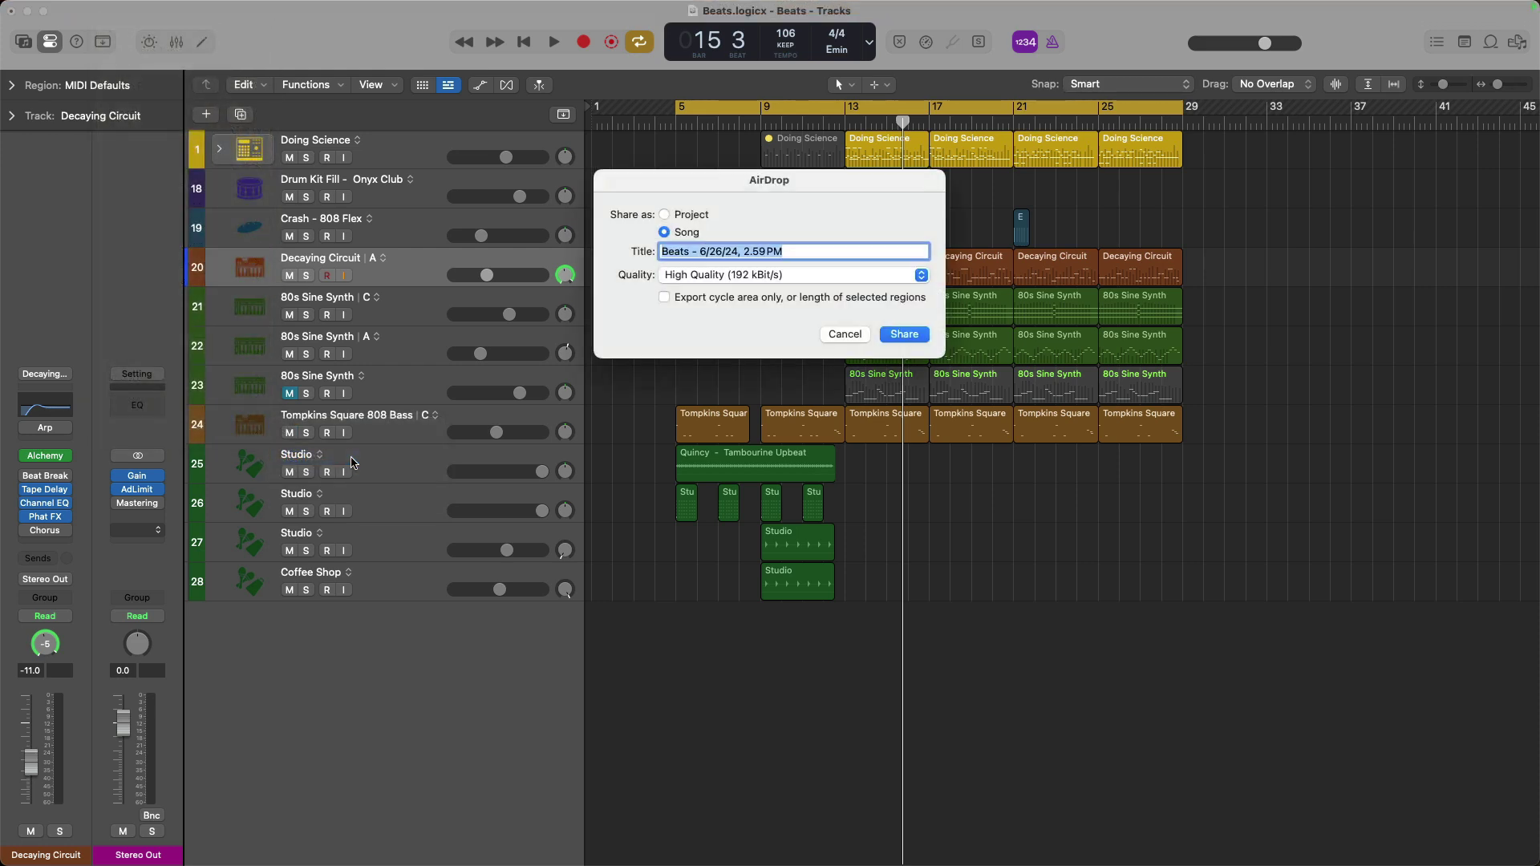
pyautogui.click(665, 215)
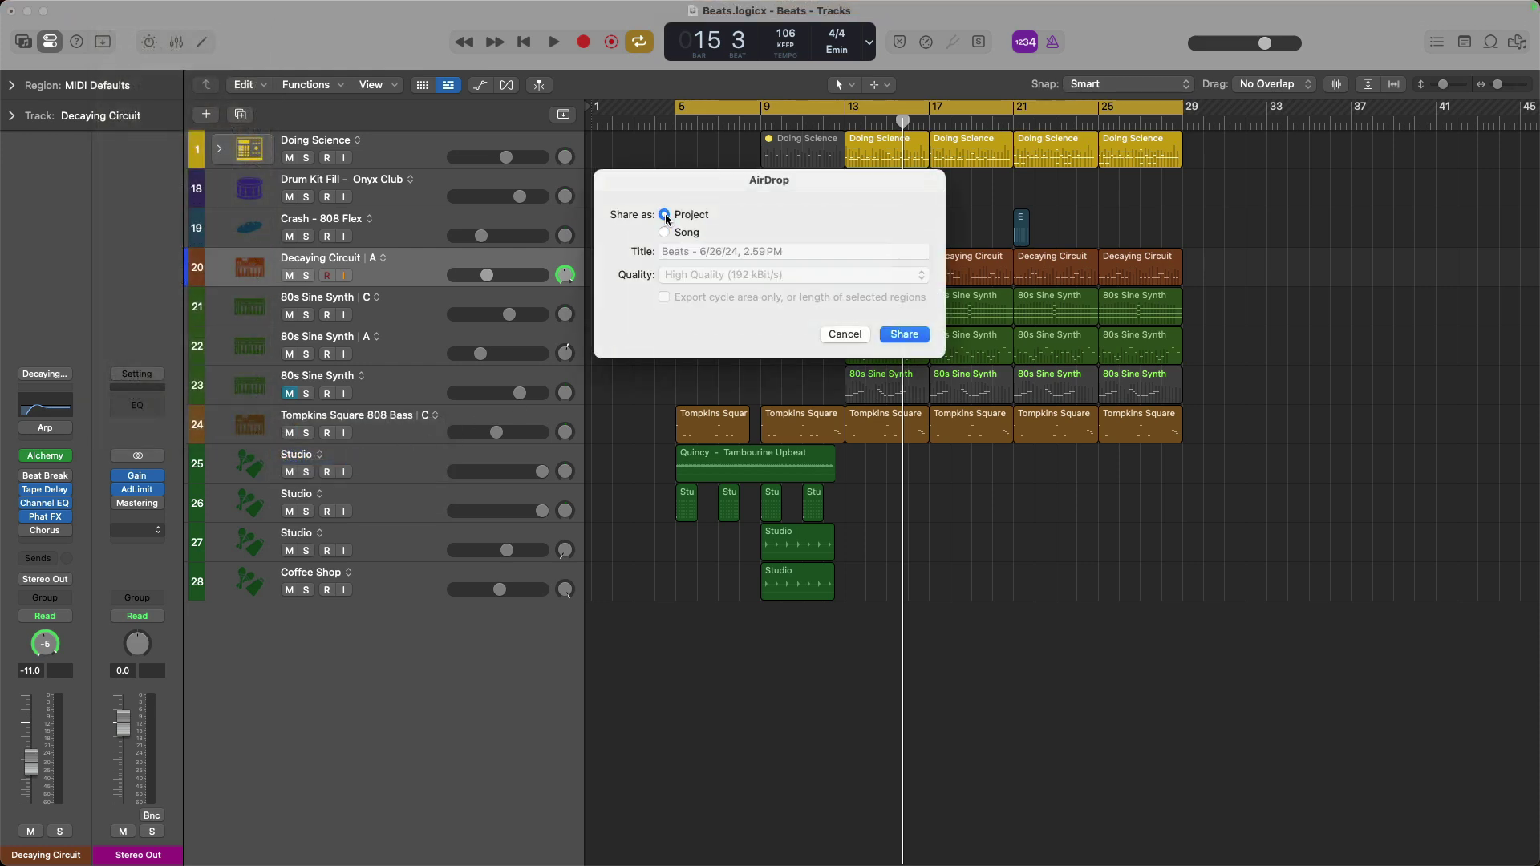
pyautogui.click(665, 233)
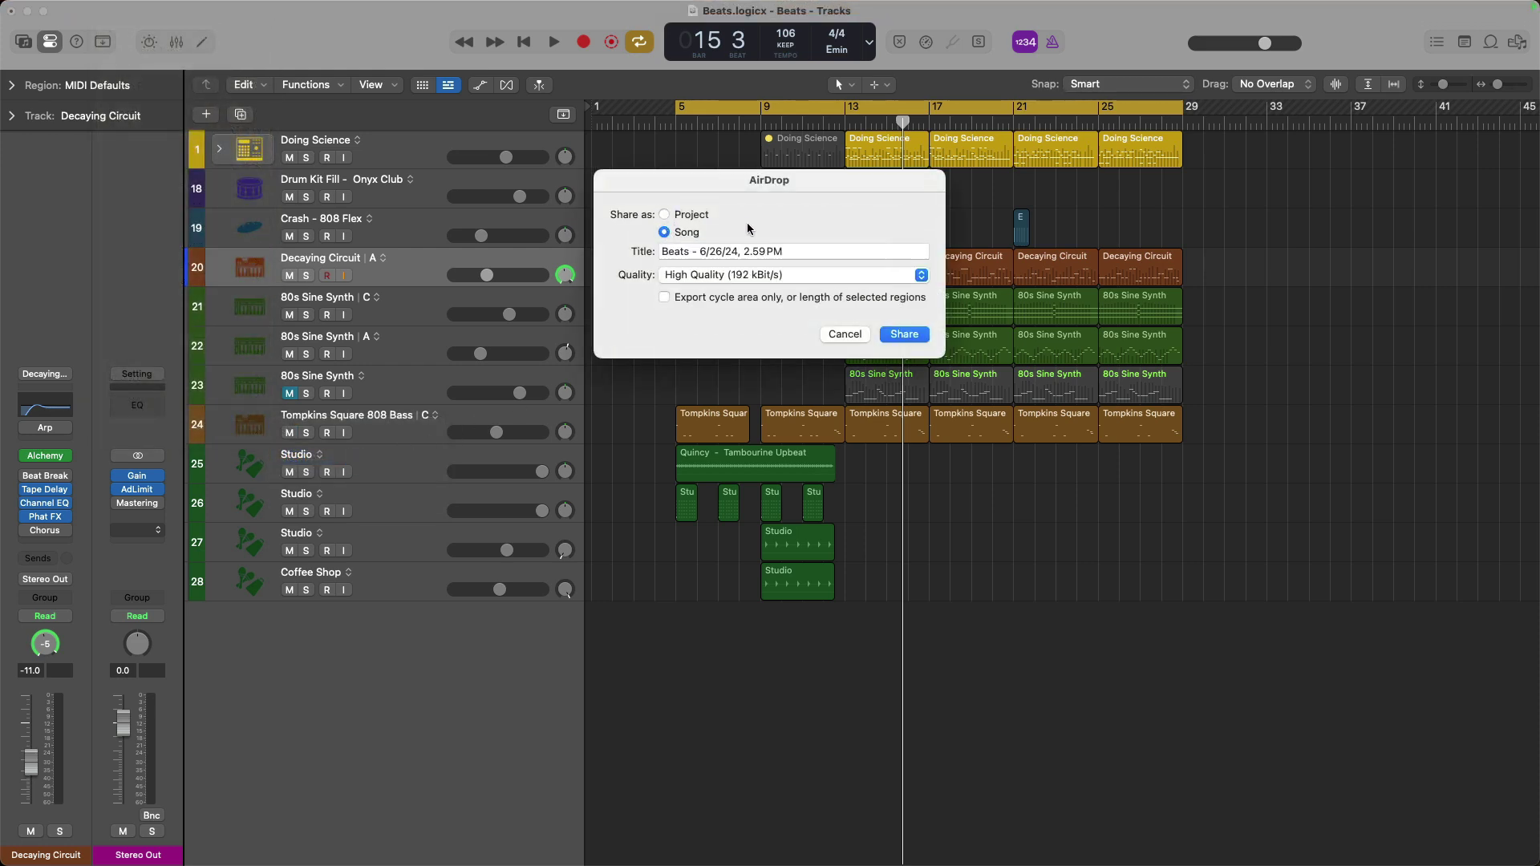
pyautogui.click(742, 274)
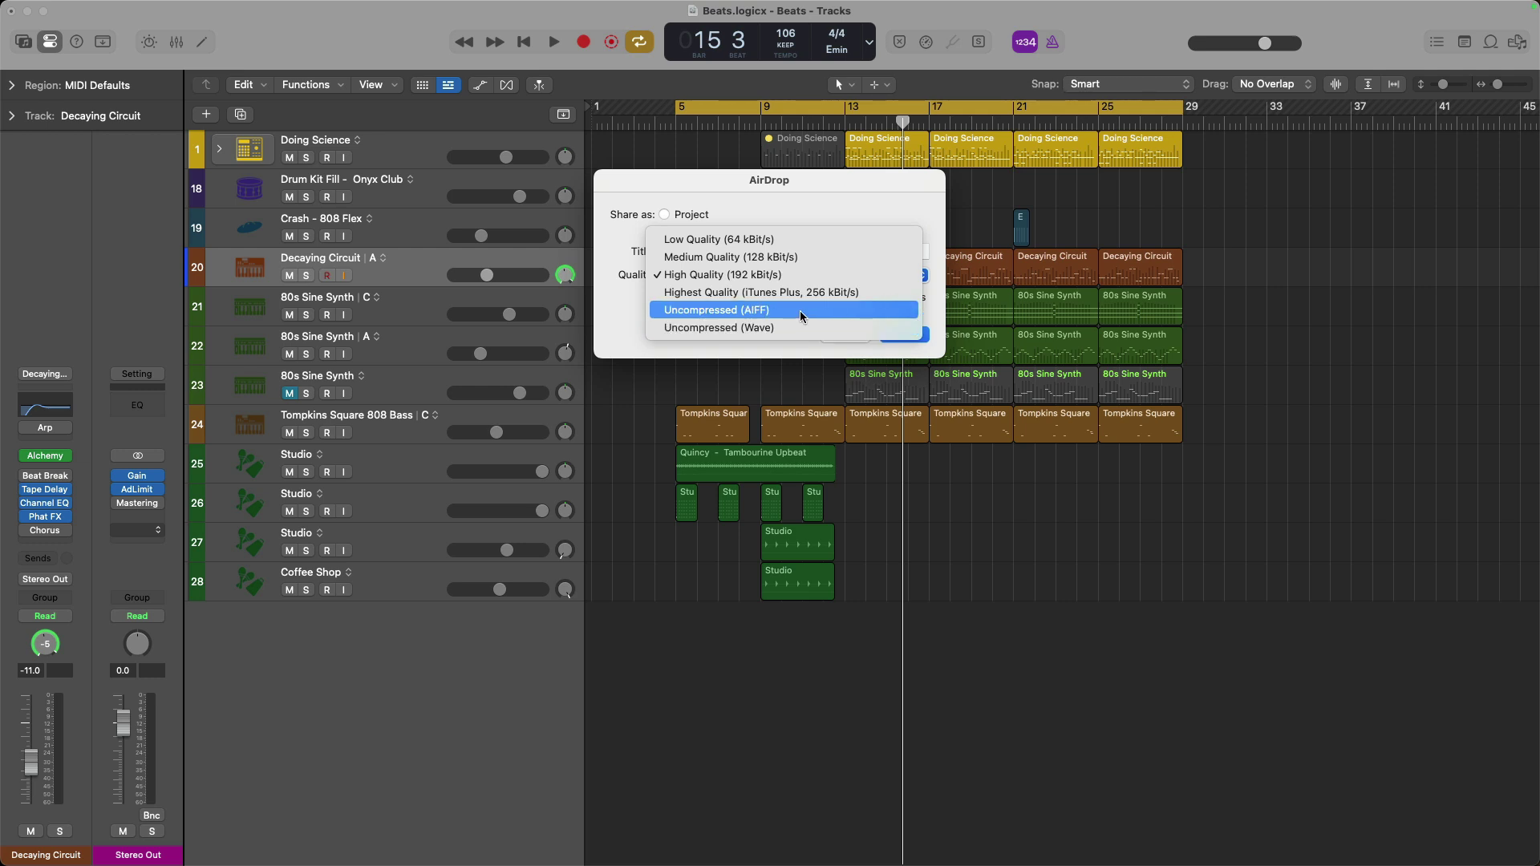
pyautogui.click(874, 292)
# Share the song to the nearby iPad via AirDrop.
pyautogui.click(884, 337)
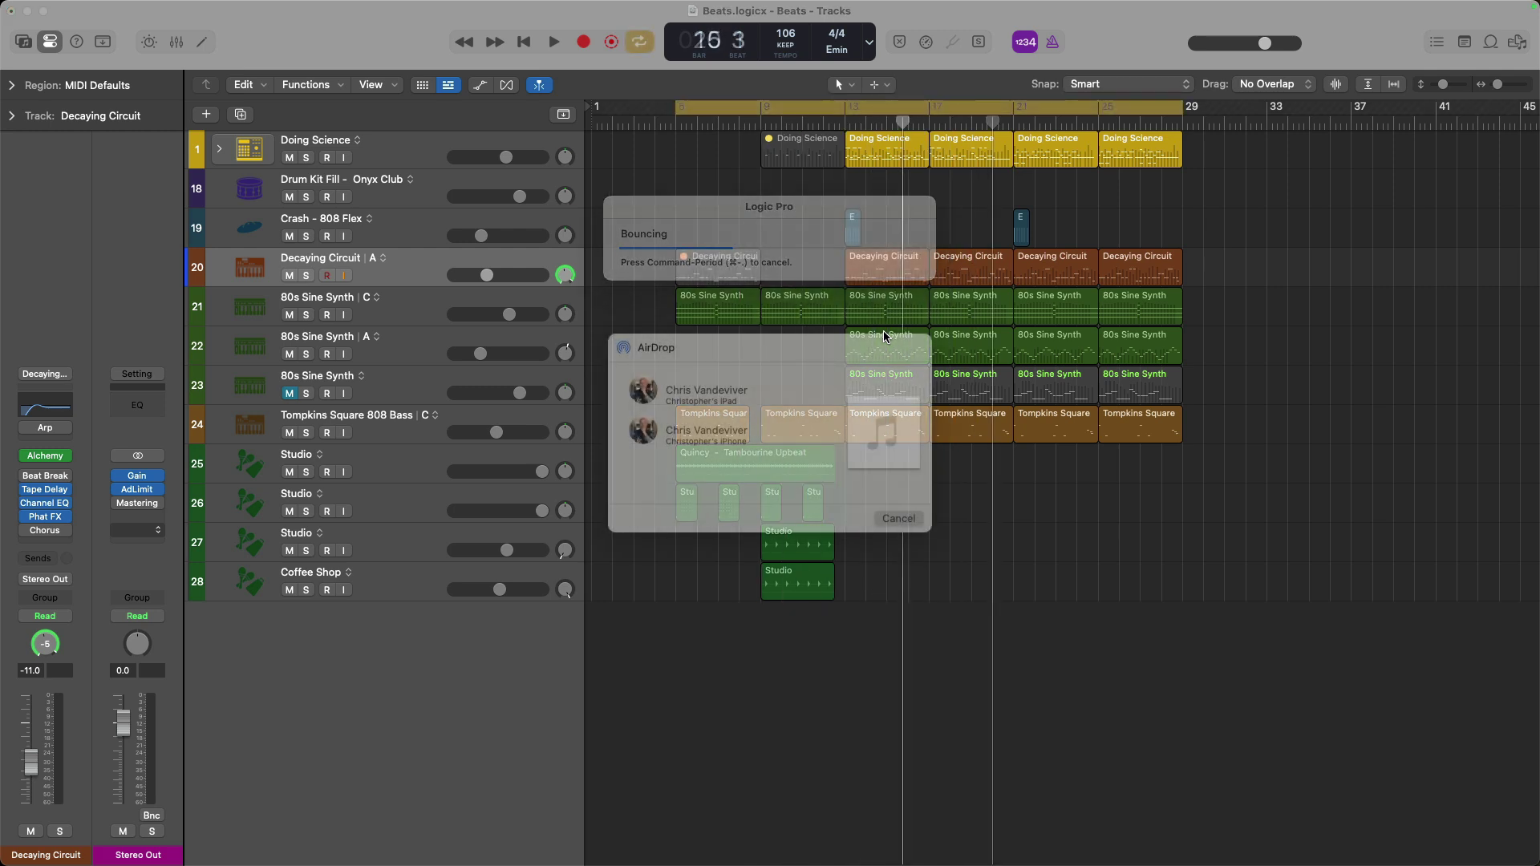
pyautogui.click(691, 401)
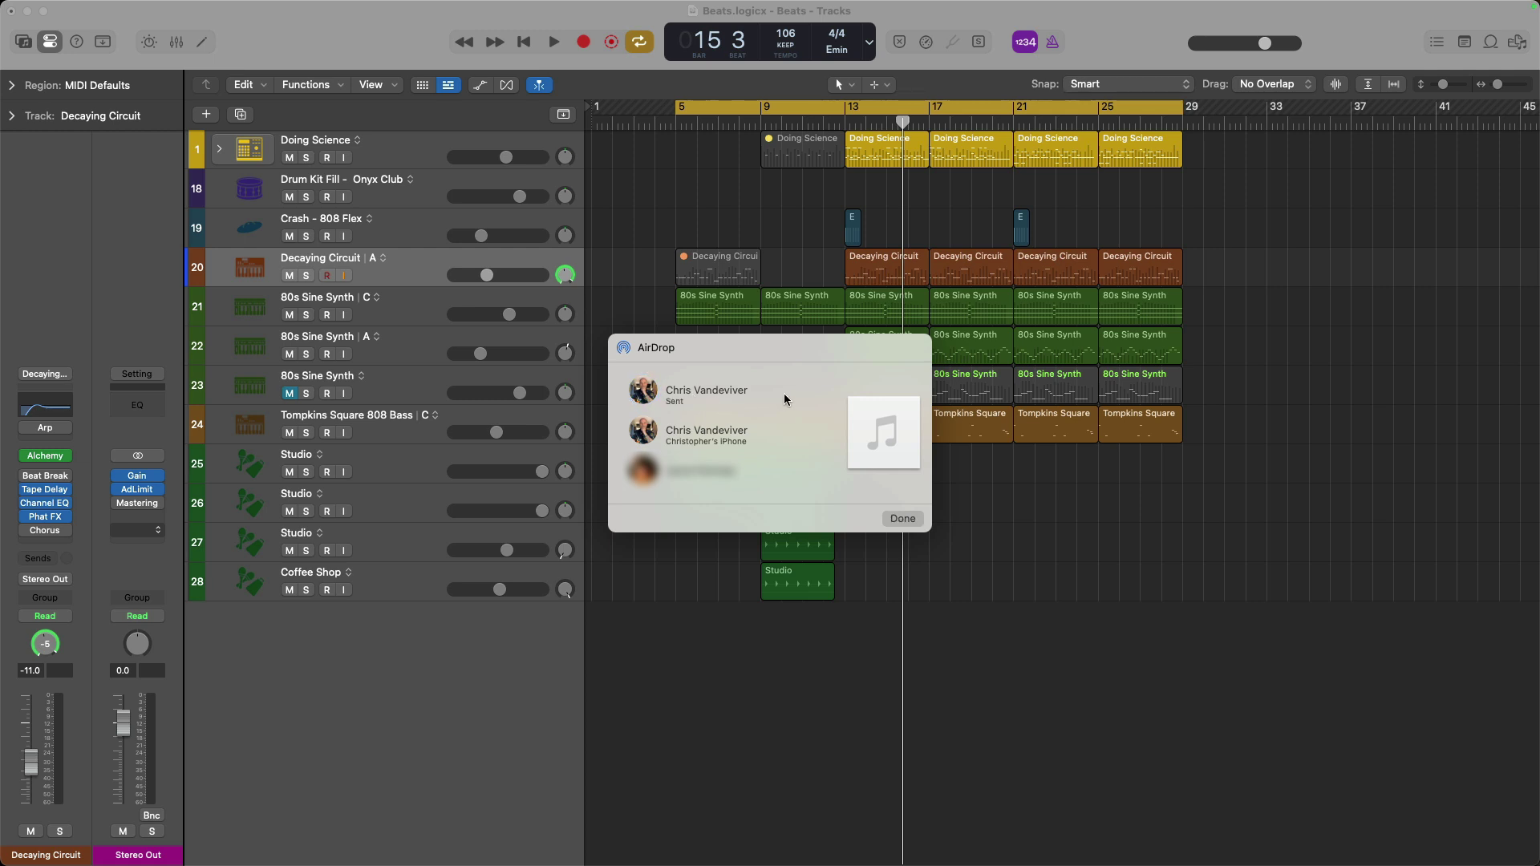
pyautogui.click(902, 518)
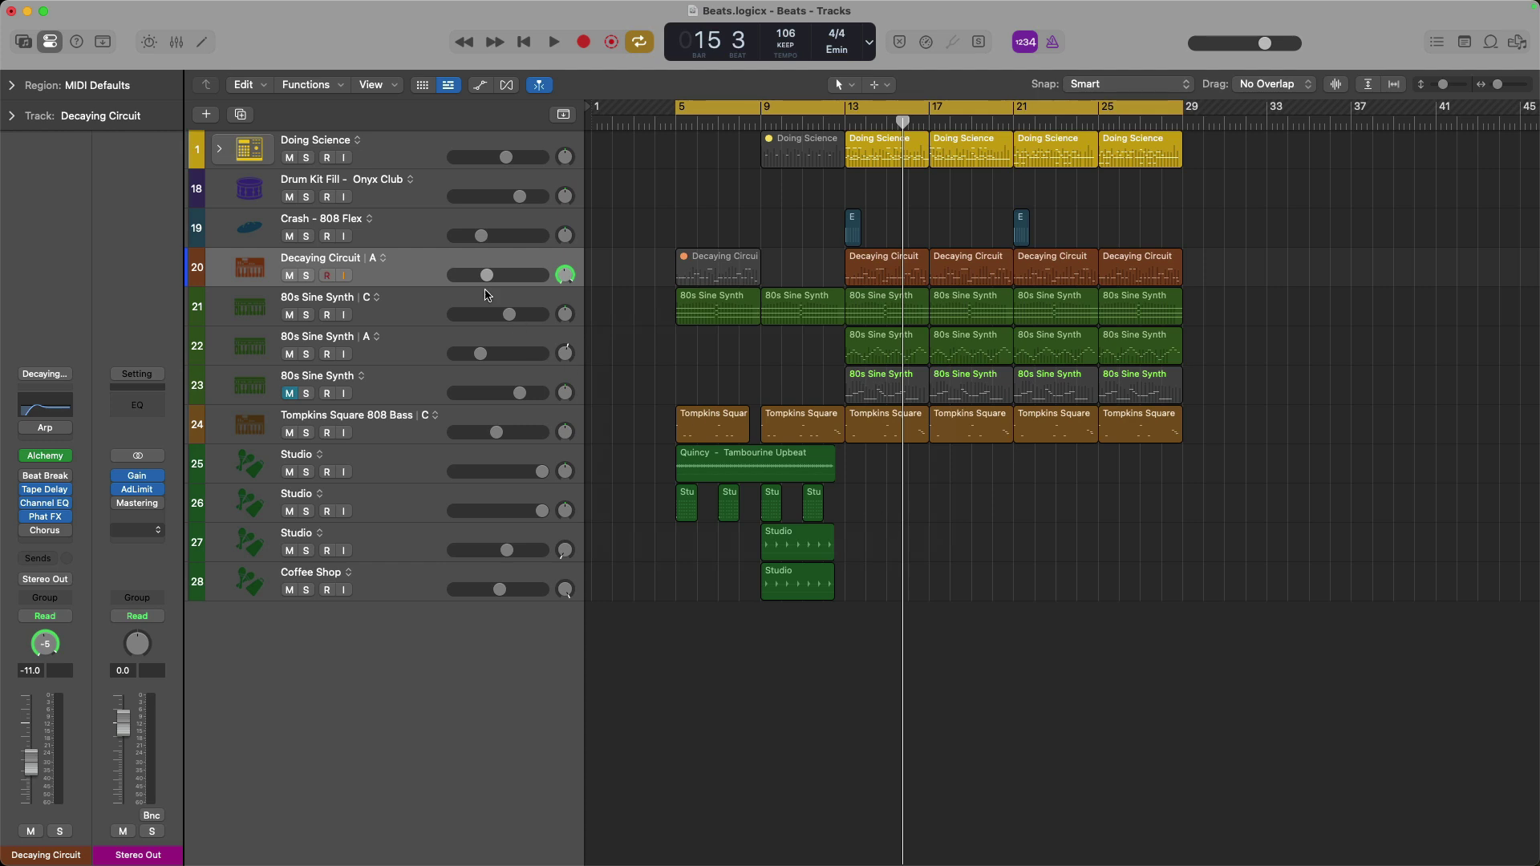
# Mute the Doing Science drums, bounce again, and preview the 'no drums' MP3 in Finder.
pyautogui.click(290, 158)
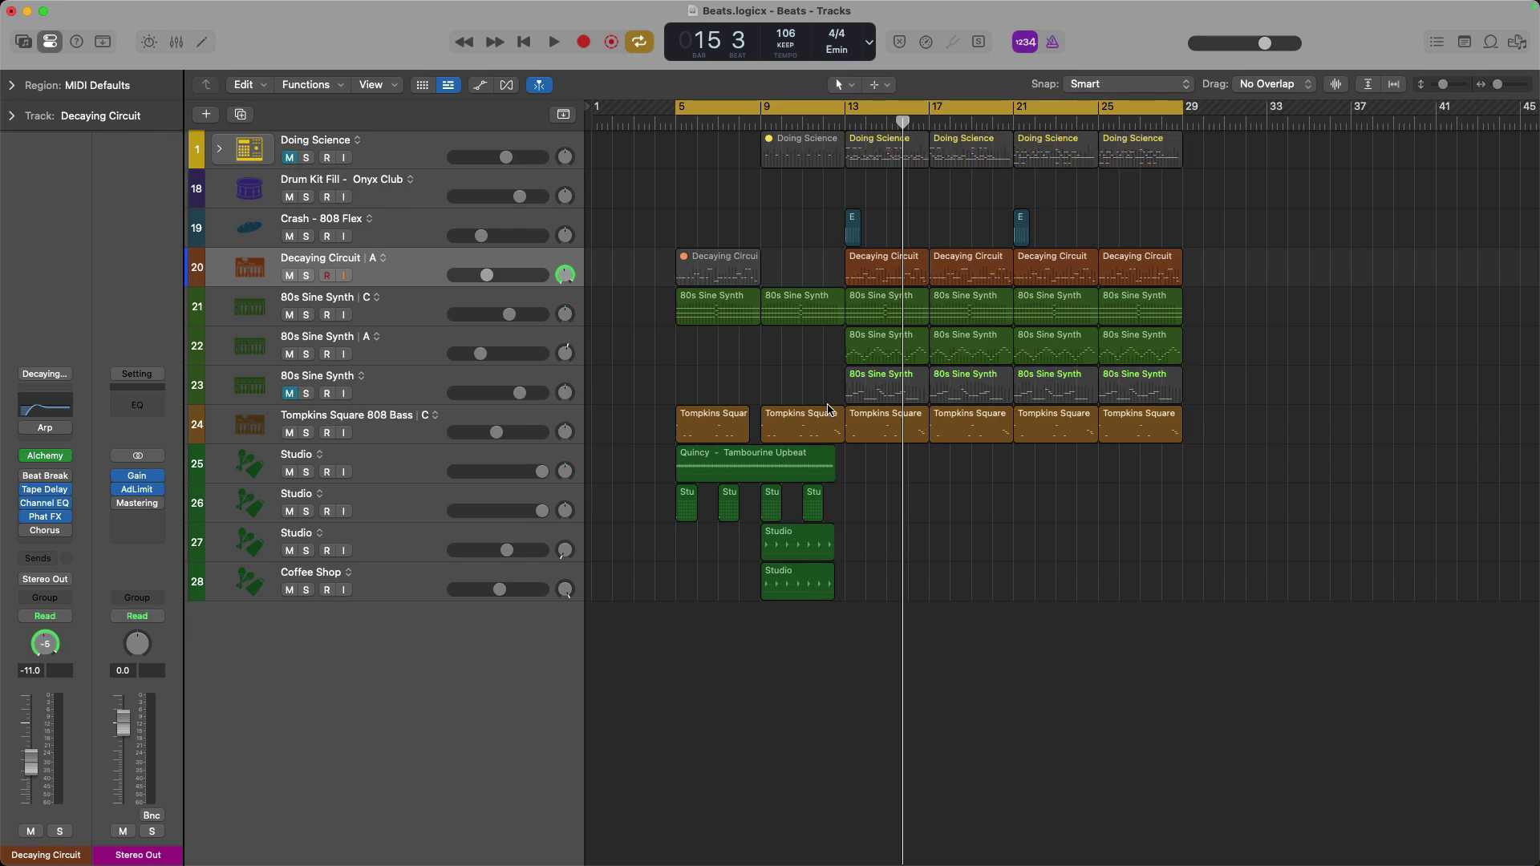
pyautogui.press('super+b')
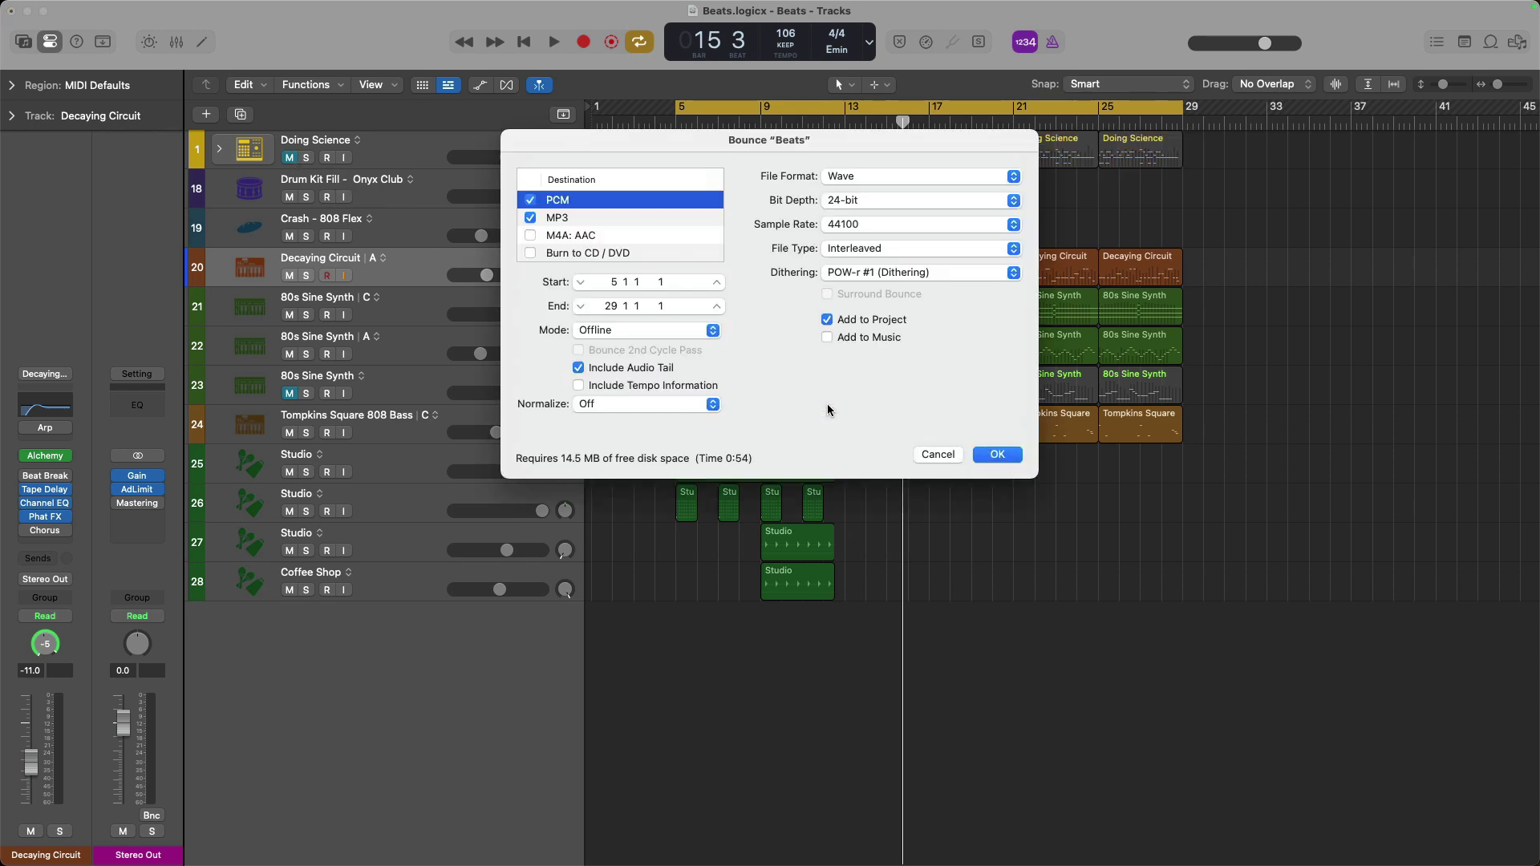
pyautogui.press('super+Tab')
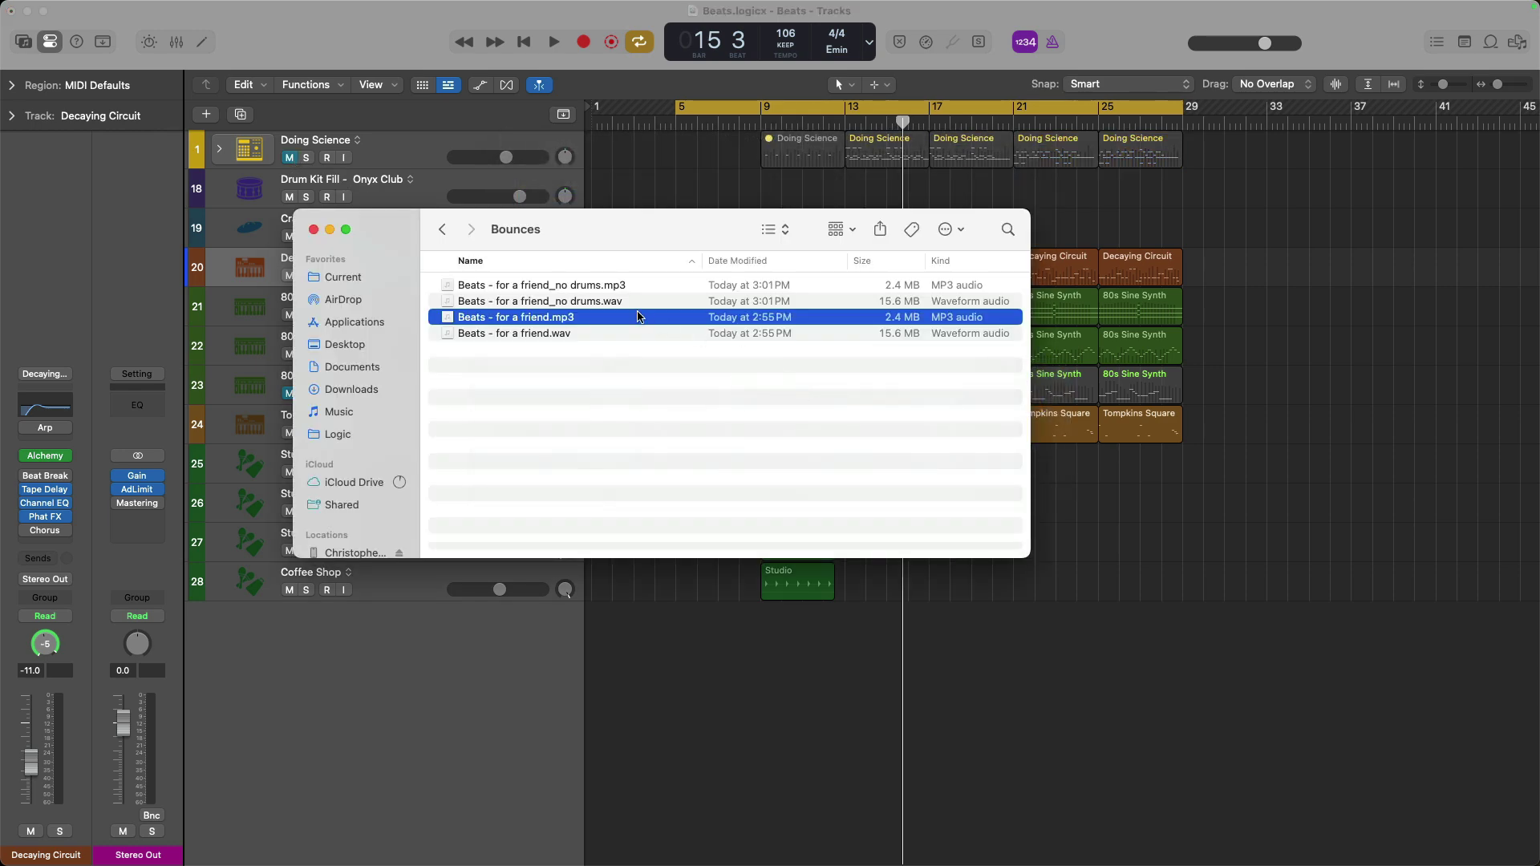
pyautogui.click(571, 290)
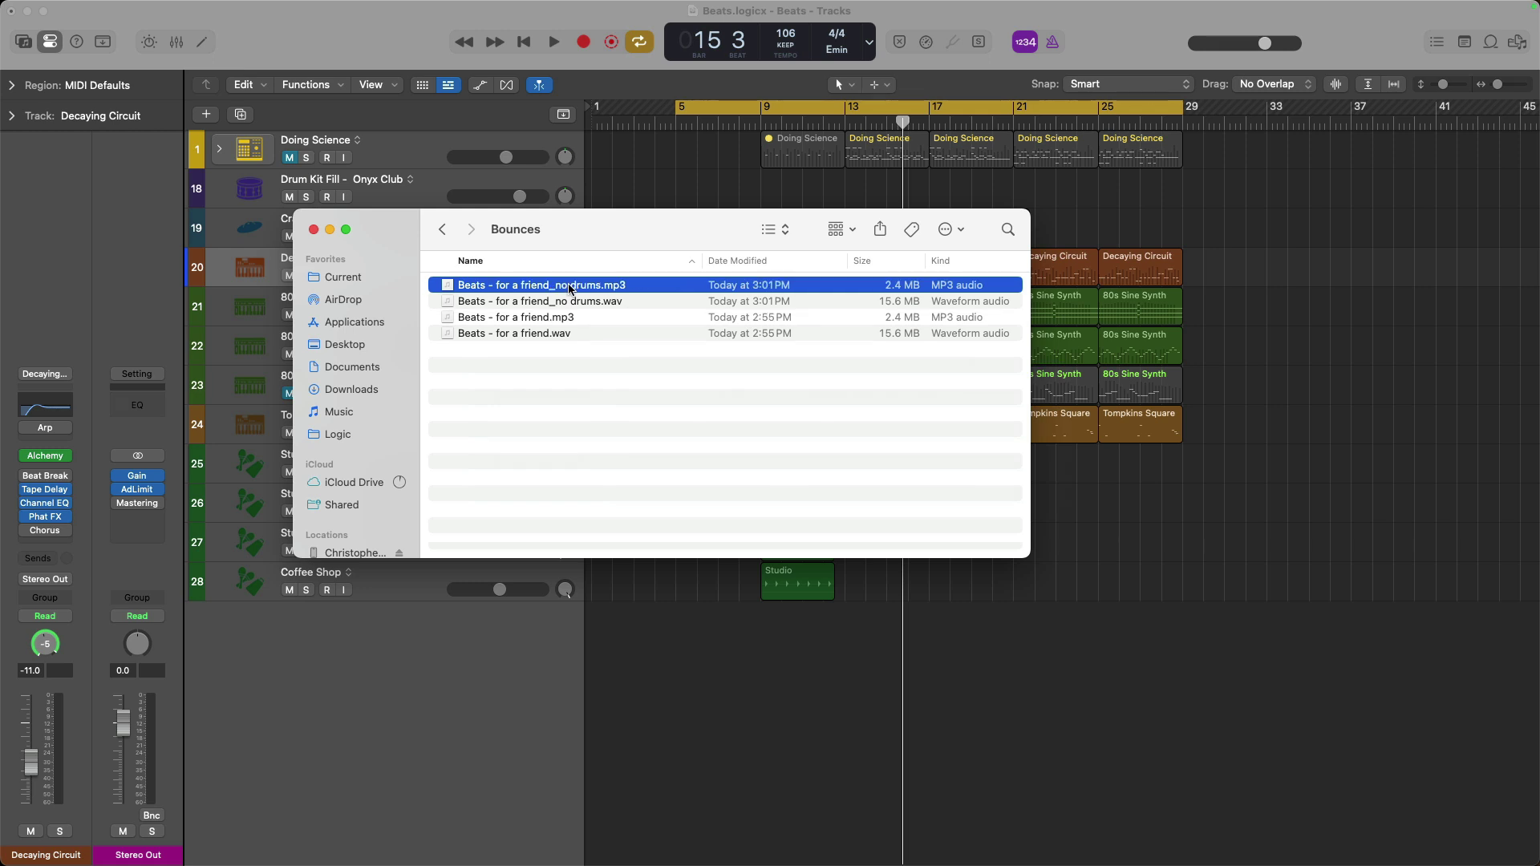
pyautogui.press('space')
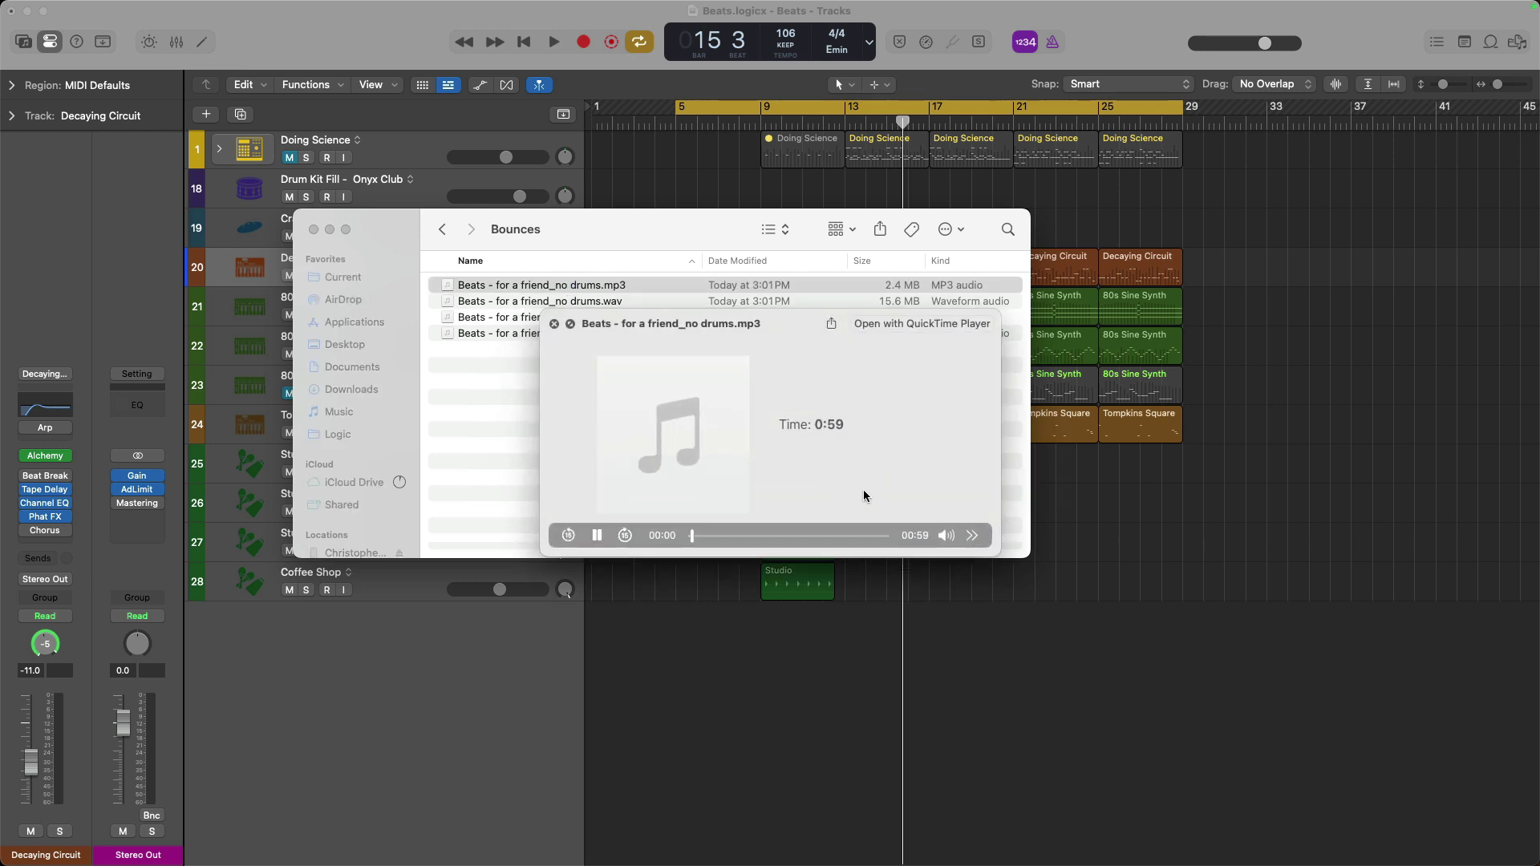
pyautogui.click(809, 535)
# Close the Quick Look audio preview and return to the Beats project arrangement in Logic Pro.
pyautogui.press('space')
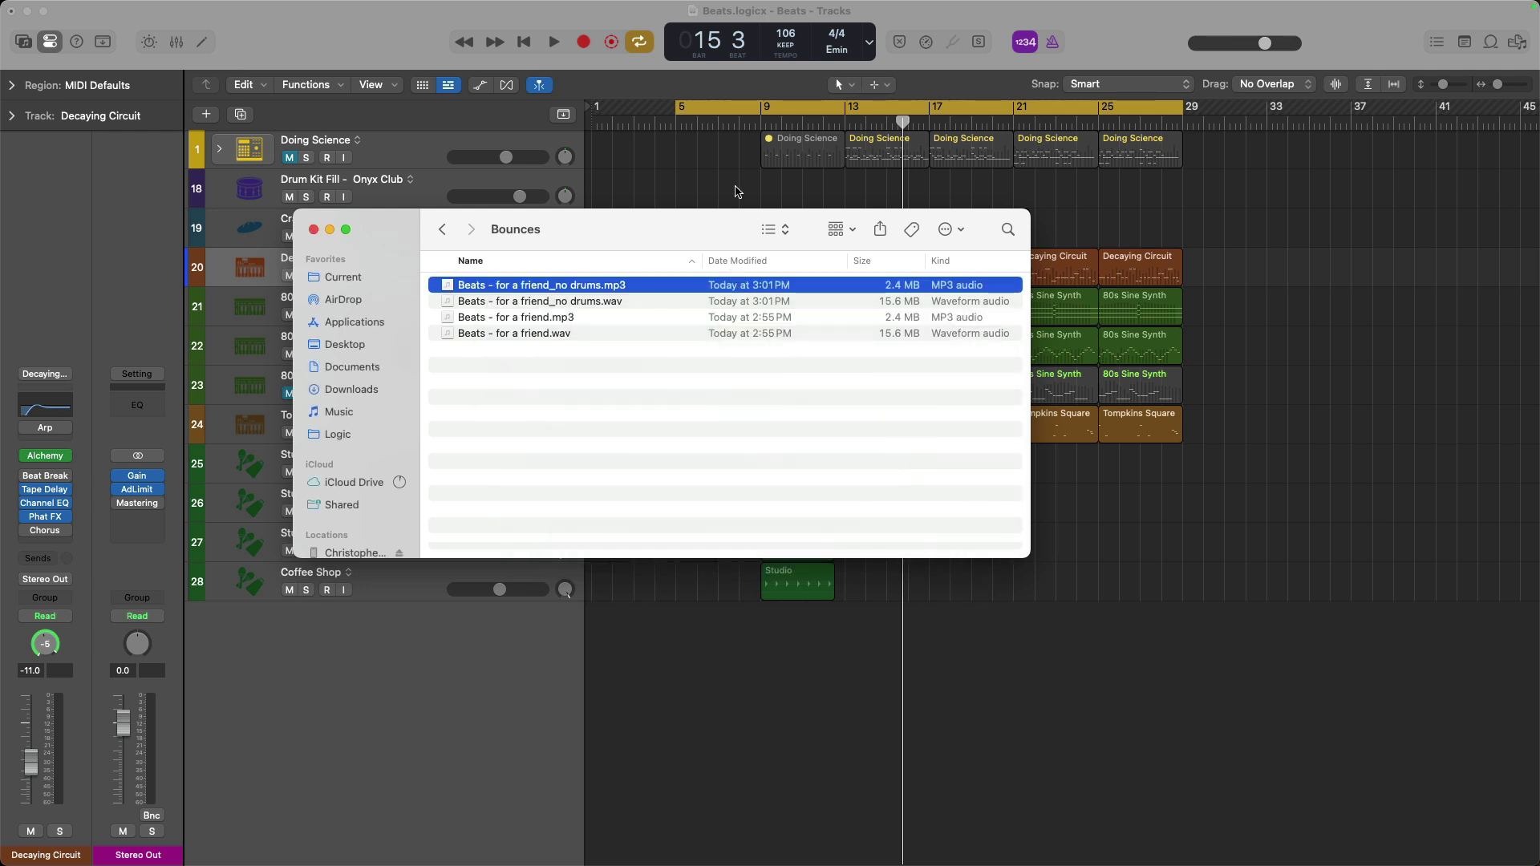
pyautogui.click(738, 190)
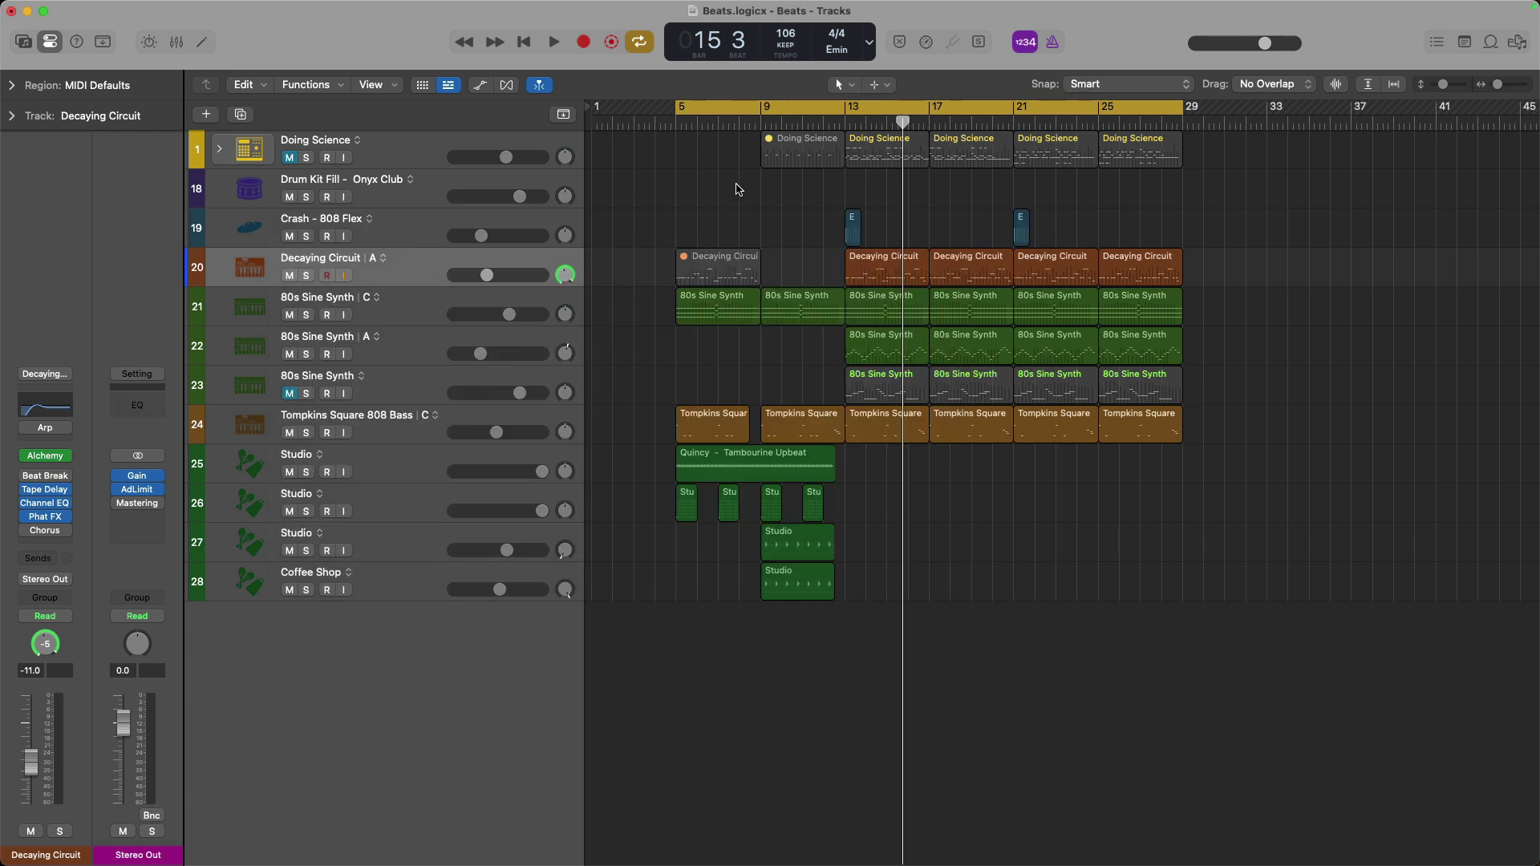